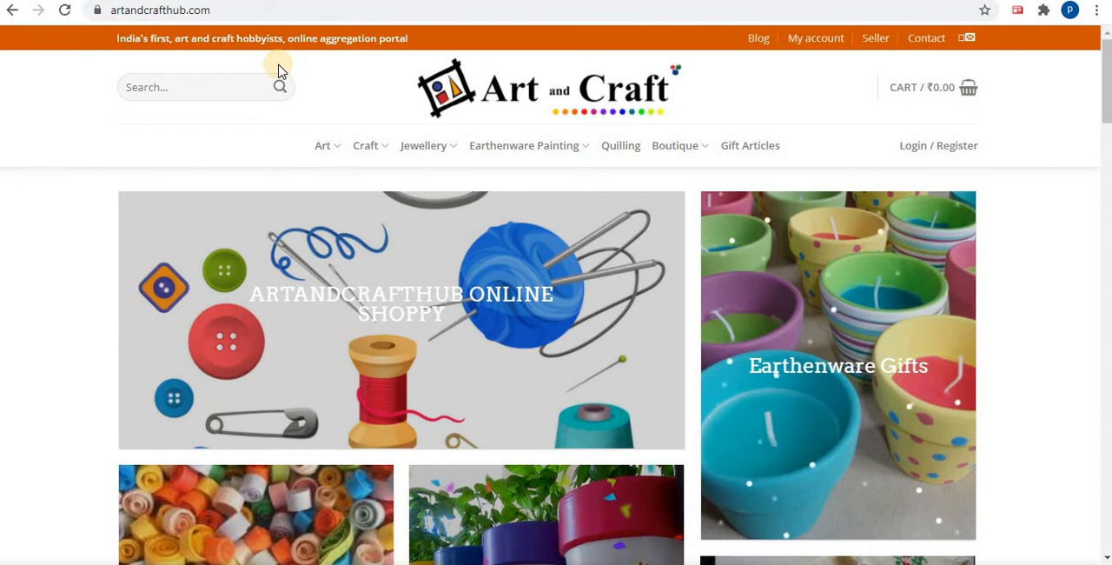
Open the Seller page of artandcrafthub.com and examine the registration form's fields, including Shop Name, Shop URL and Phone Number
{"action": "left_click", "coordinate": [273, 12]}
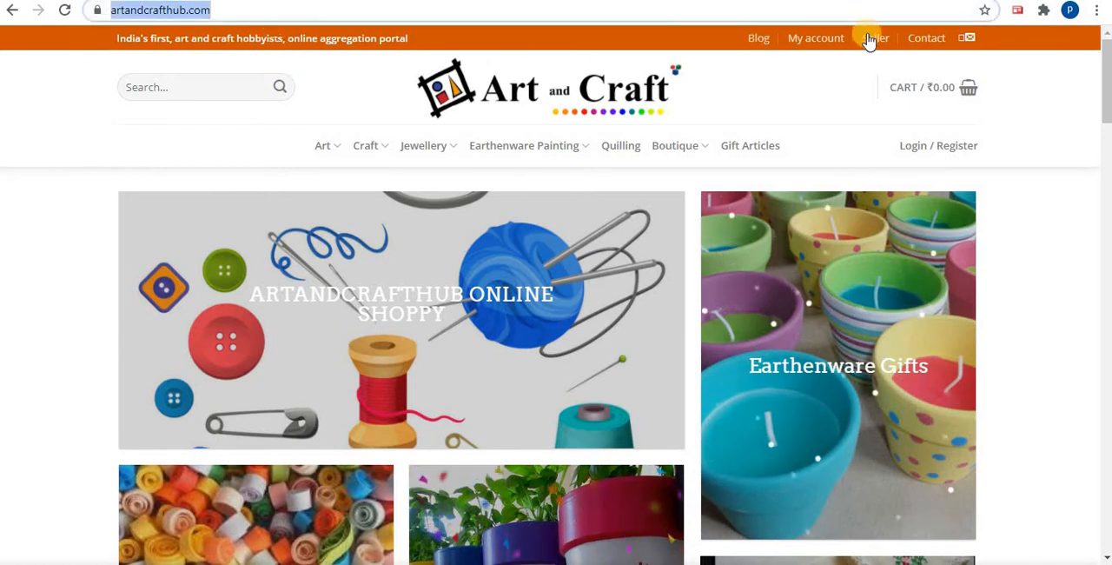
{"action": "key", "text": "Return"}
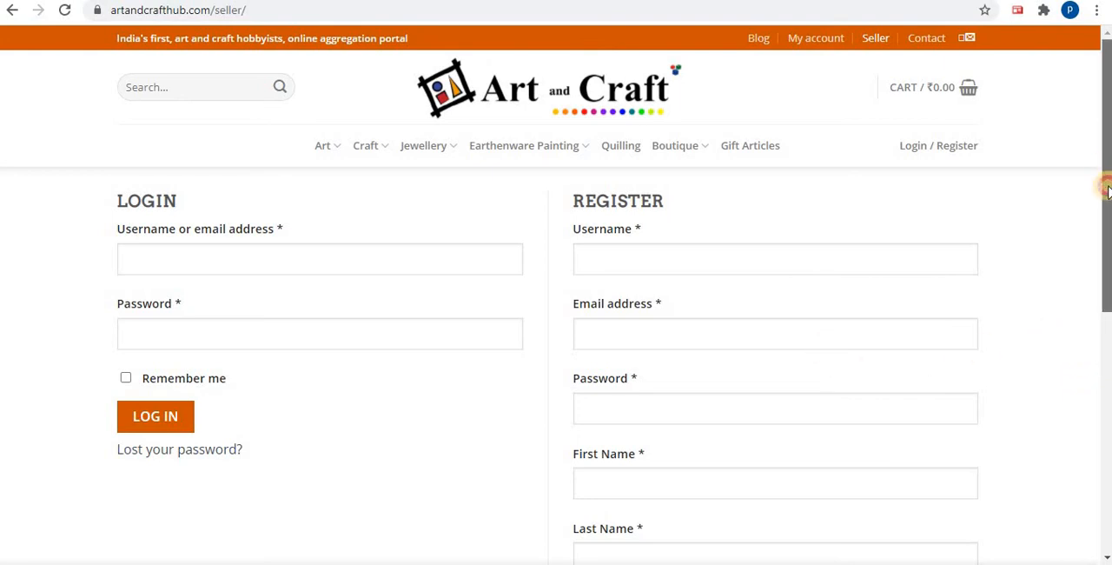
{"action": "scroll", "coordinate": [1102, 182], "scroll_direction": "down", "scroll_amount": 2}
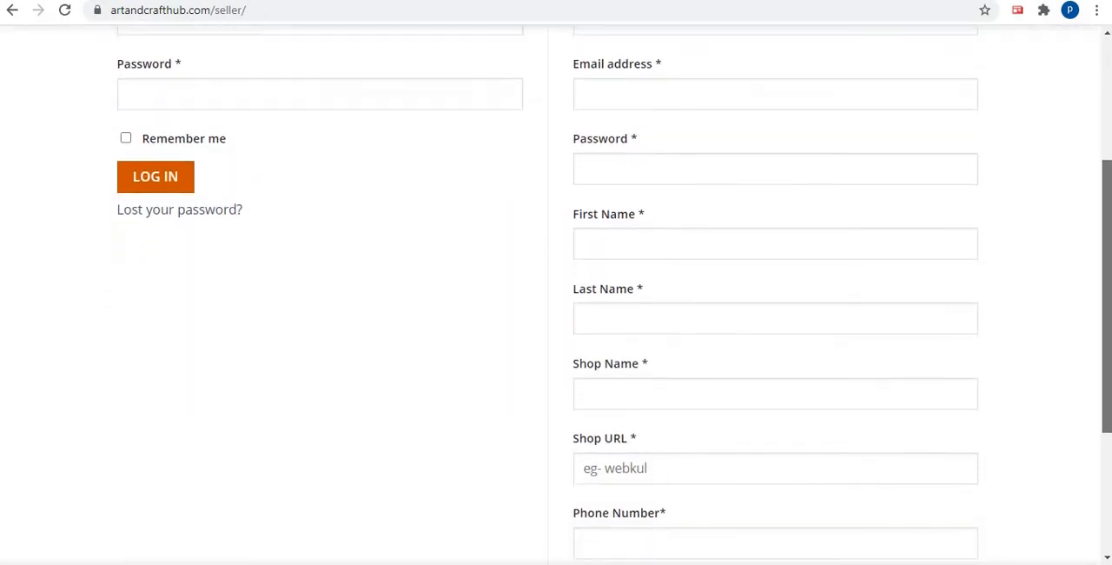
{"action": "scroll", "coordinate": [608, 295], "scroll_direction": "up", "scroll_amount": 2}
{"action": "mouse_move", "coordinate": [1107, 261]}
{"action": "left_mouse_down"}
{"action": "mouse_move", "coordinate": [1107, 347]}
{"action": "mouse_move", "coordinate": [1107, 243]}
{"action": "left_mouse_up"}
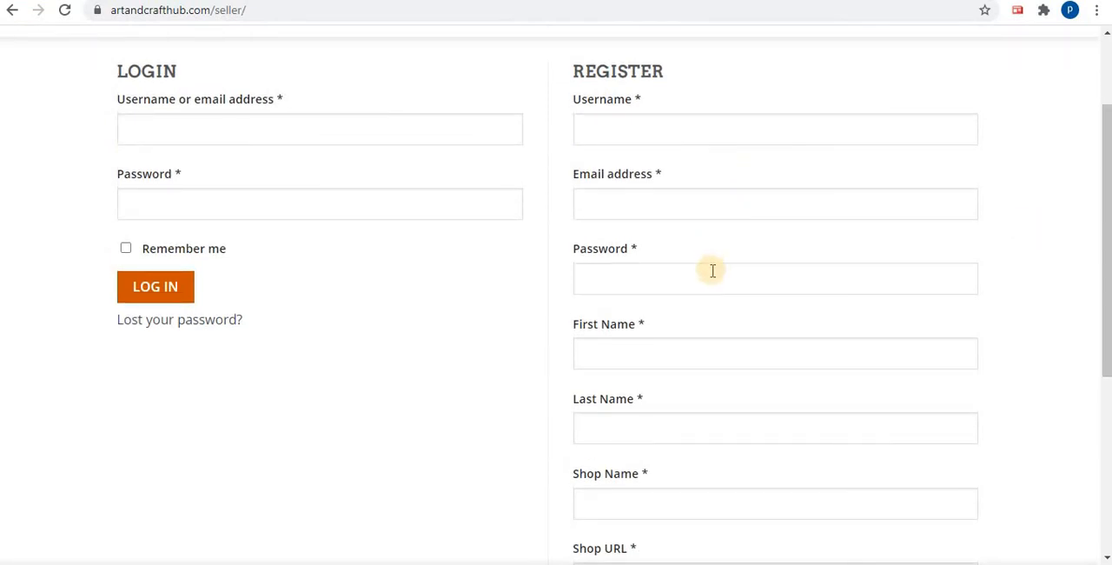
{"action": "scroll", "coordinate": [725, 288], "scroll_direction": "down", "scroll_amount": 2}
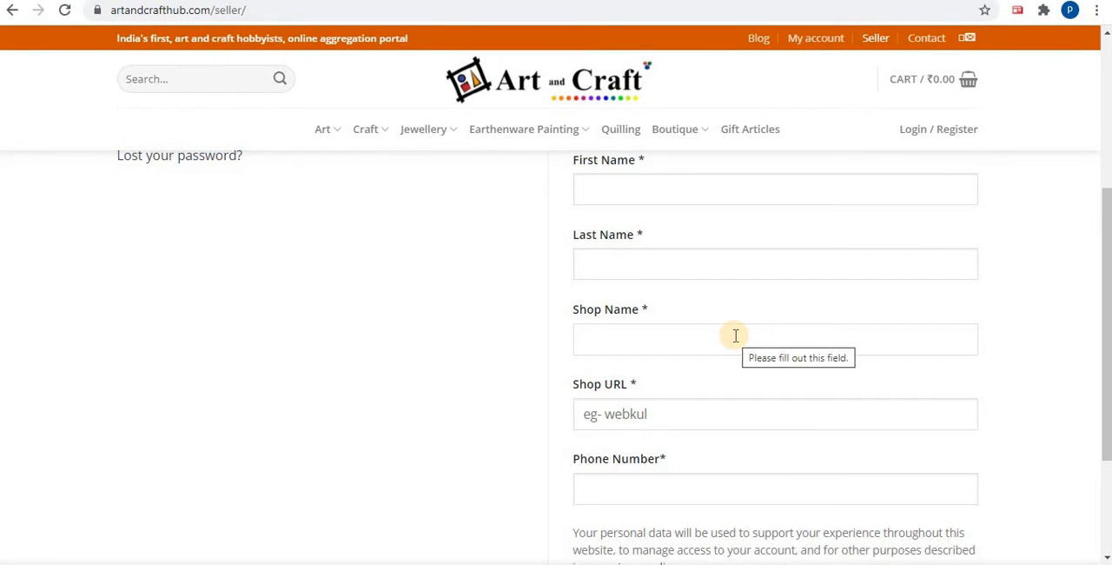
{"action": "scroll", "coordinate": [735, 335], "scroll_direction": "down", "scroll_amount": 1}
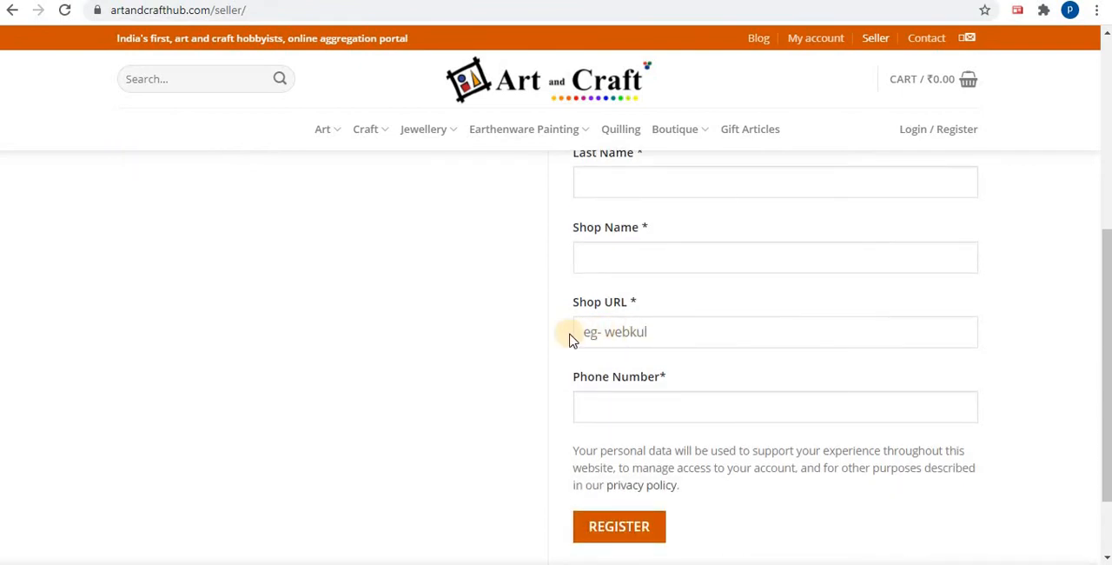
{"action": "left_click", "coordinate": [601, 331]}
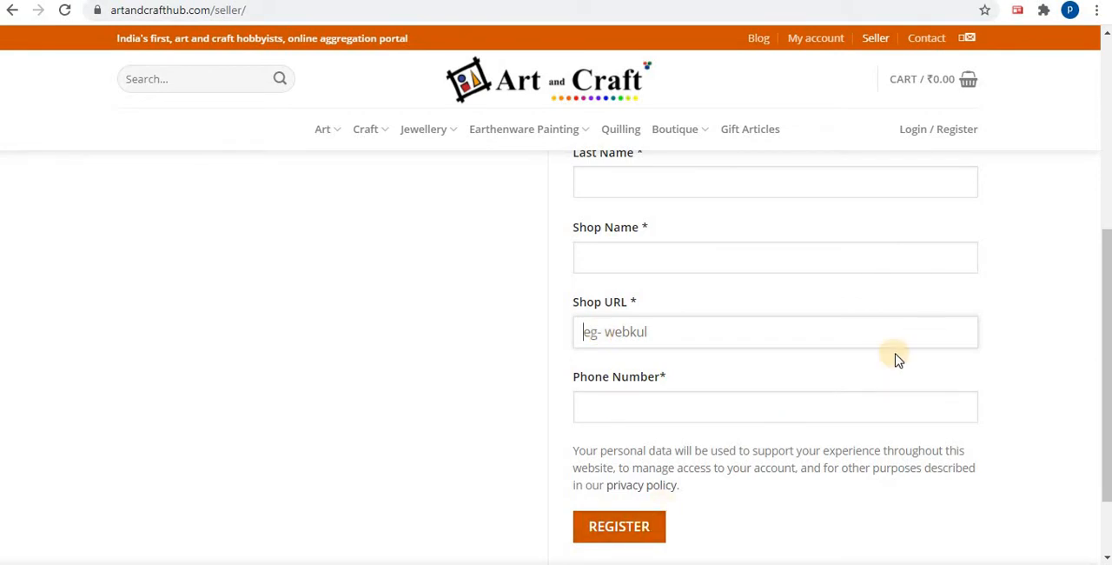
{"action": "left_click_drag", "start_coordinate": [1107, 330], "coordinate": [1104, 162]}
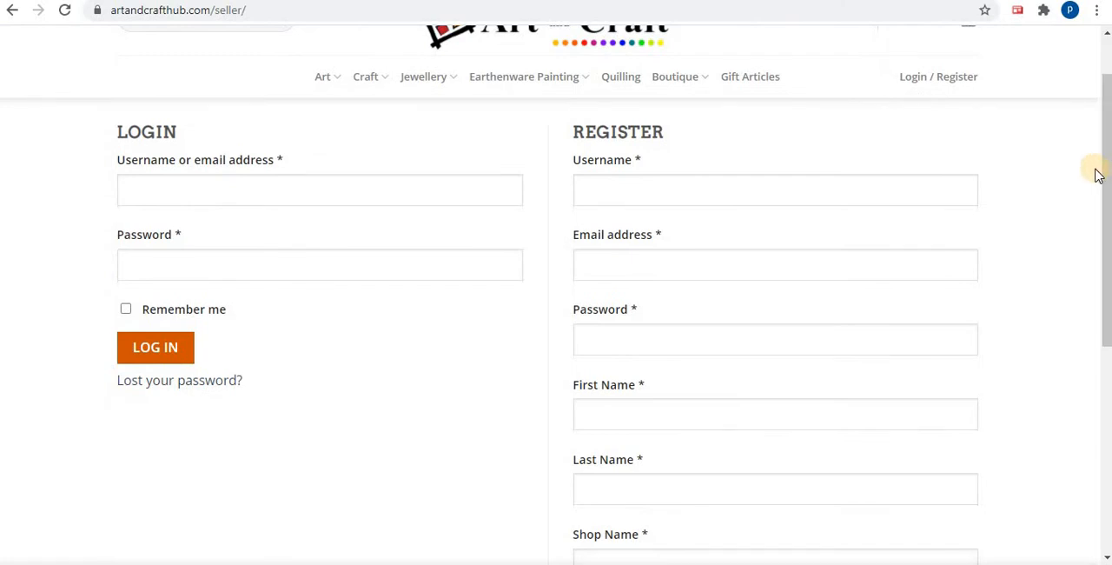
Try to log in to the seller account by entering the account username and password
{"action": "left_click", "coordinate": [258, 188]}
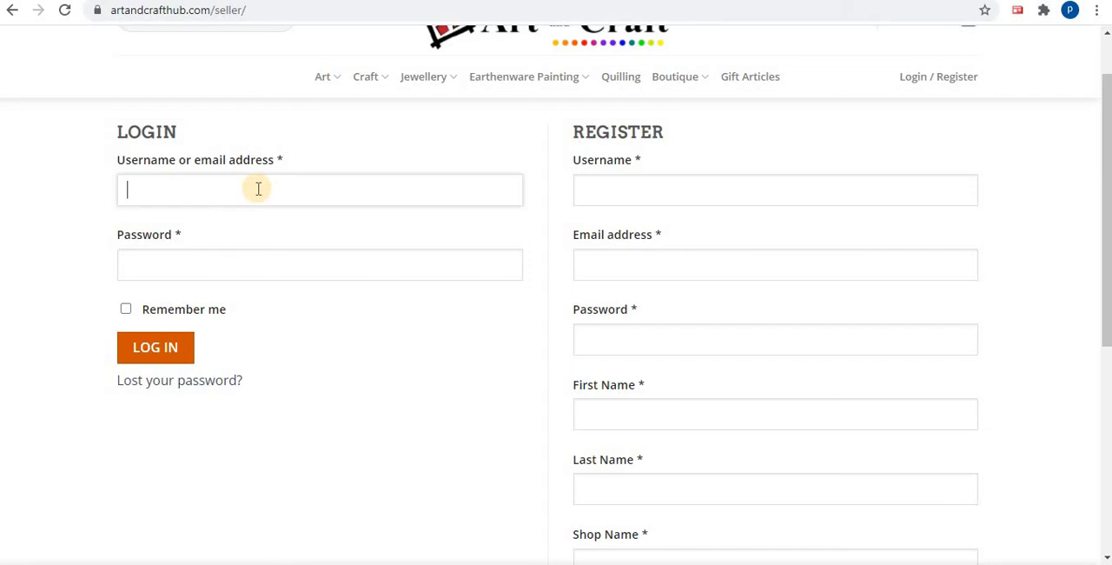
{"action": "type", "text": "sahana"}
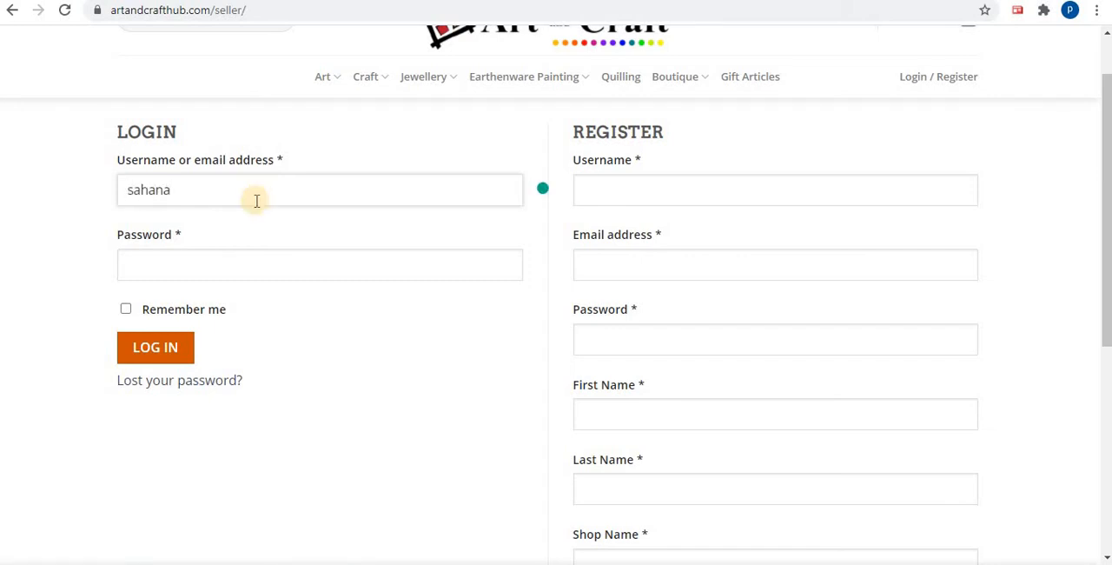
{"action": "left_click", "coordinate": [258, 260]}
{"action": "type", "text": "••"}
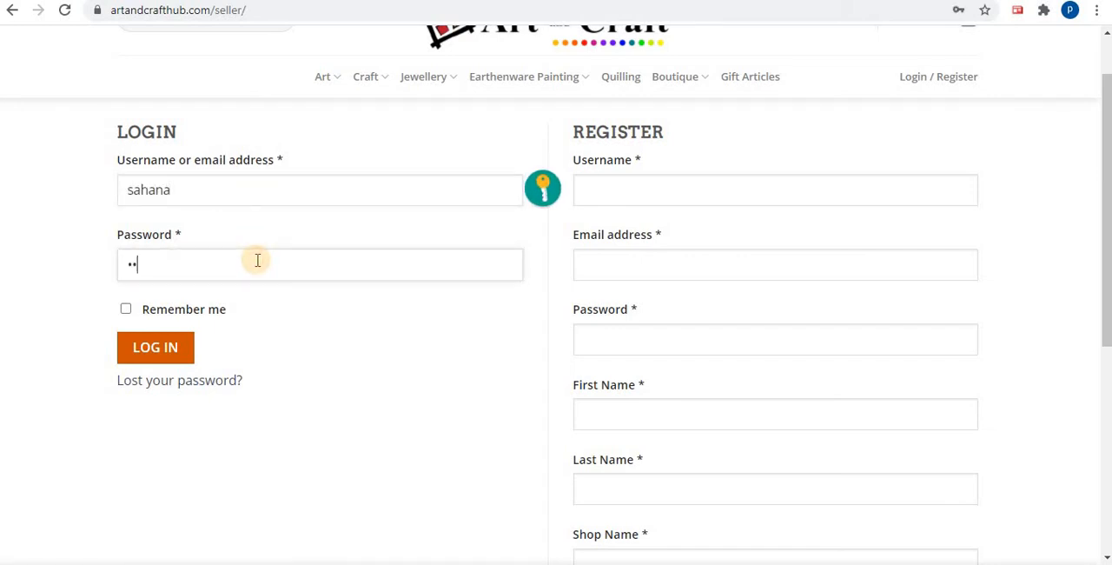
{"action": "type", "text": "••••••••••••••••••"}
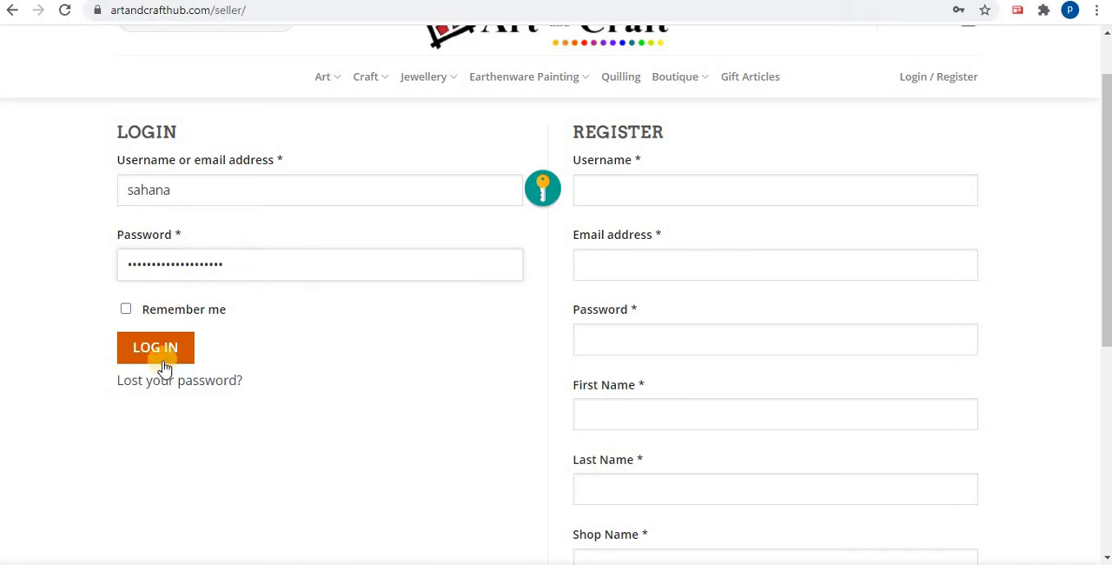
{"action": "left_click", "coordinate": [163, 367]}
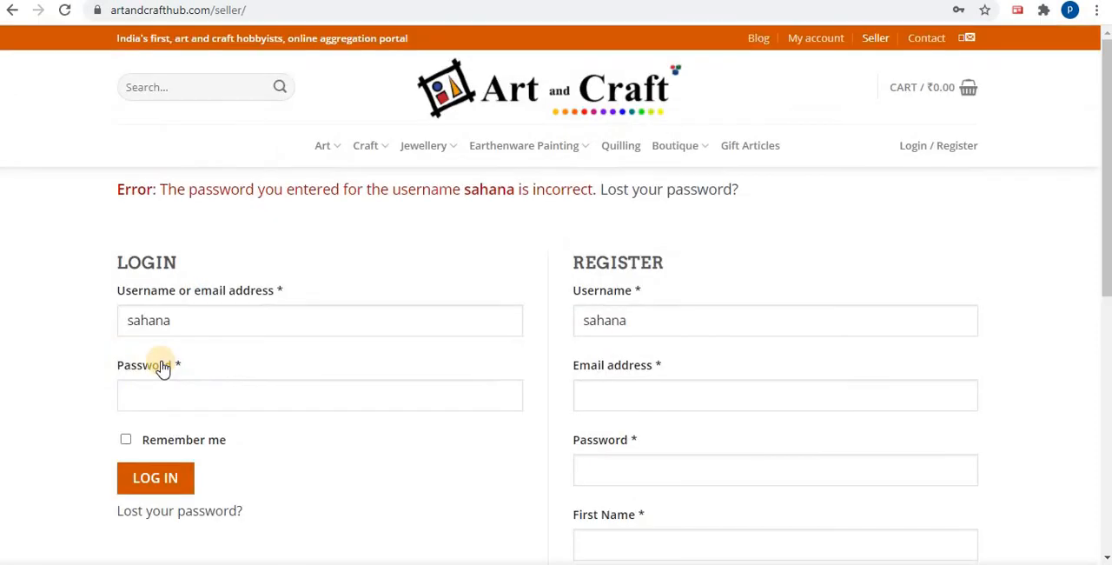
Re-enter the seller account password in the login form and log in
{"action": "left_click", "coordinate": [295, 401]}
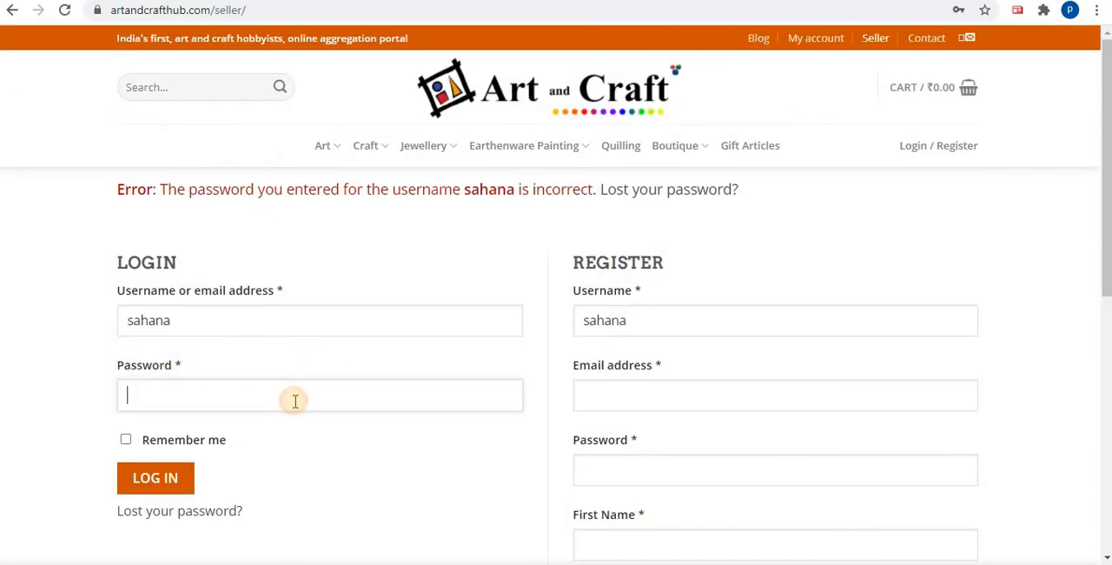
{"action": "type", "text": "••••••••••"}
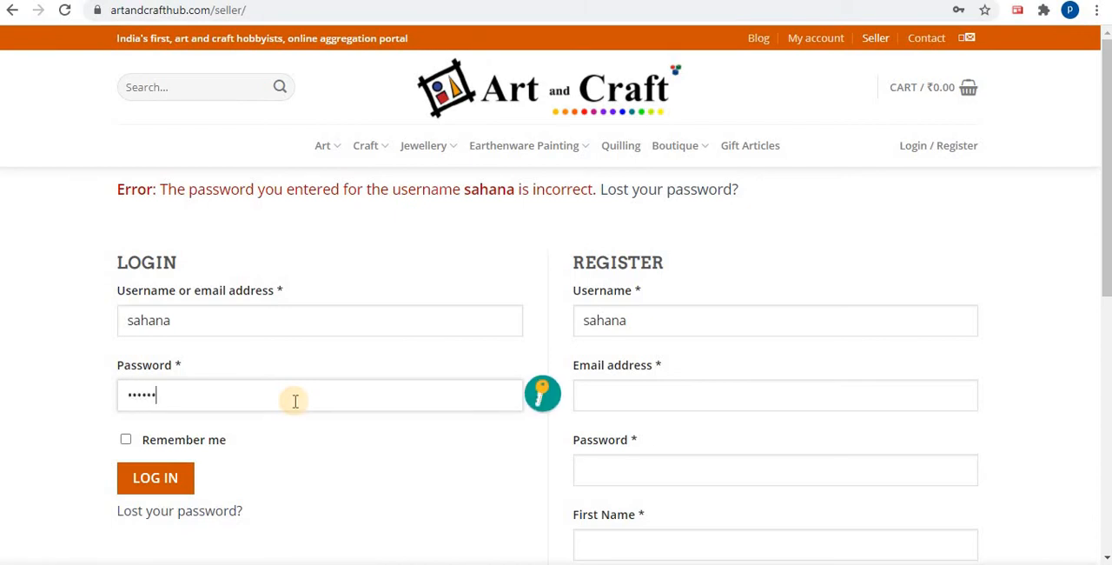
{"action": "type", "text": "••••••••"}
{"action": "left_click", "coordinate": [174, 482]}
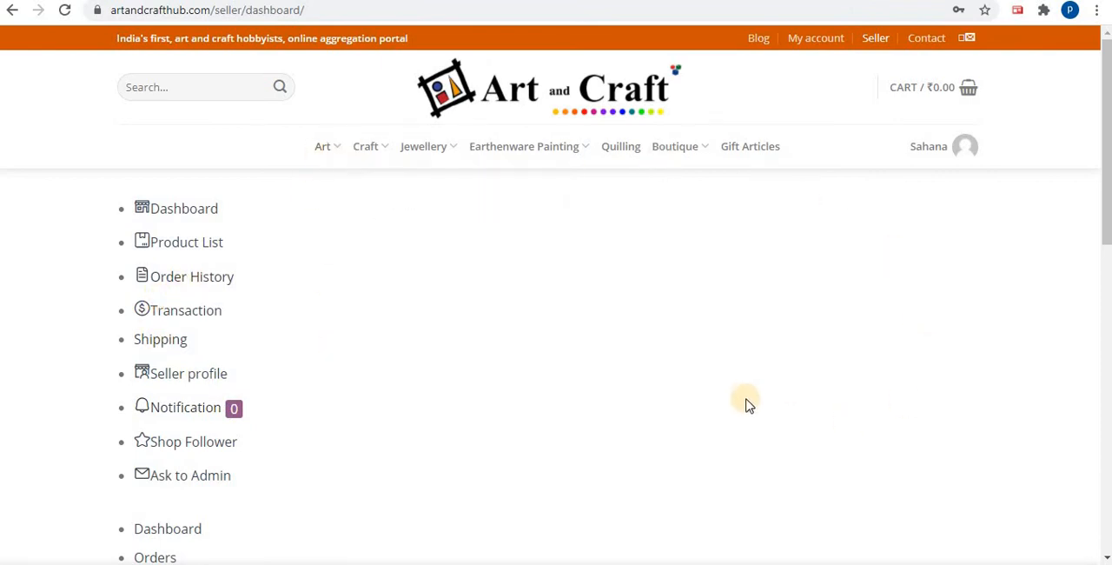
Look over the seller dashboard's navigation entries, sales and payout figures, and order and product summaries
{"action": "scroll", "coordinate": [745, 402], "scroll_direction": "down", "scroll_amount": 5}
{"action": "scroll", "coordinate": [744, 401], "scroll_direction": "up", "scroll_amount": 4}
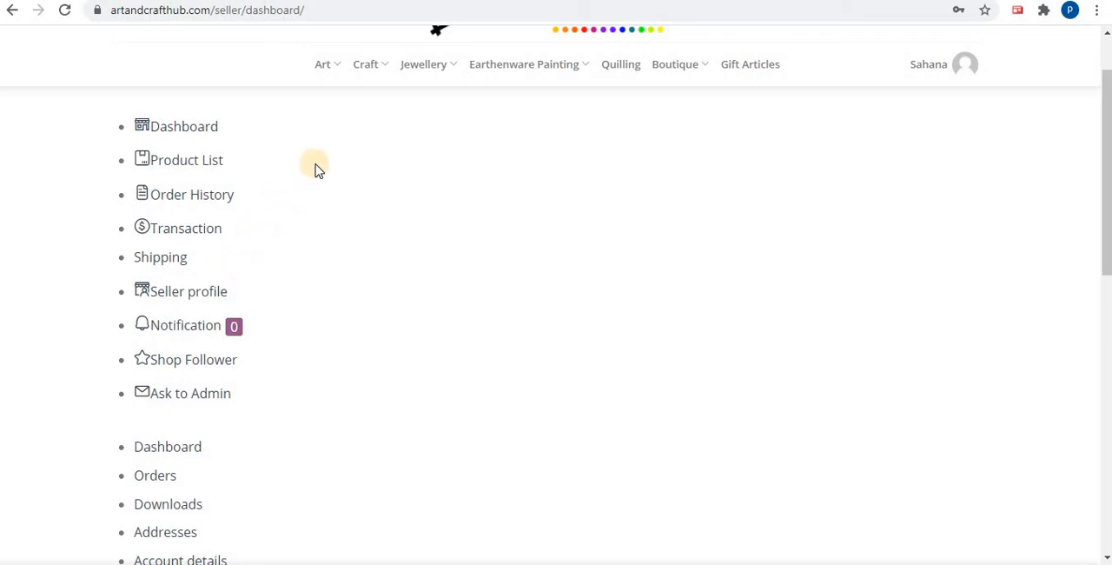
{"action": "scroll", "coordinate": [315, 171], "scroll_direction": "down", "scroll_amount": 5}
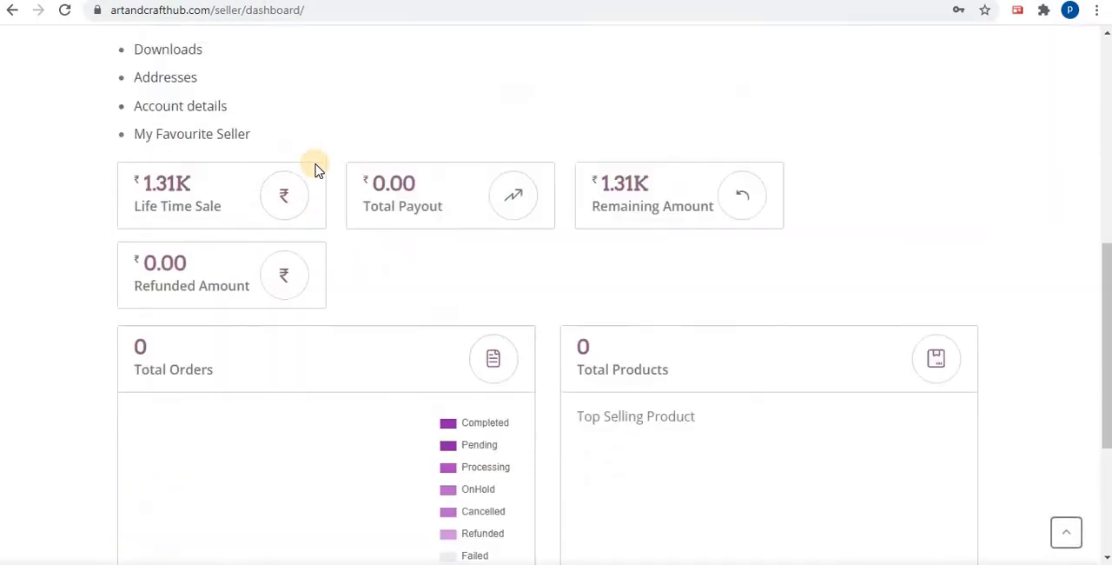
{"action": "scroll", "coordinate": [316, 171], "scroll_direction": "up", "scroll_amount": 6}
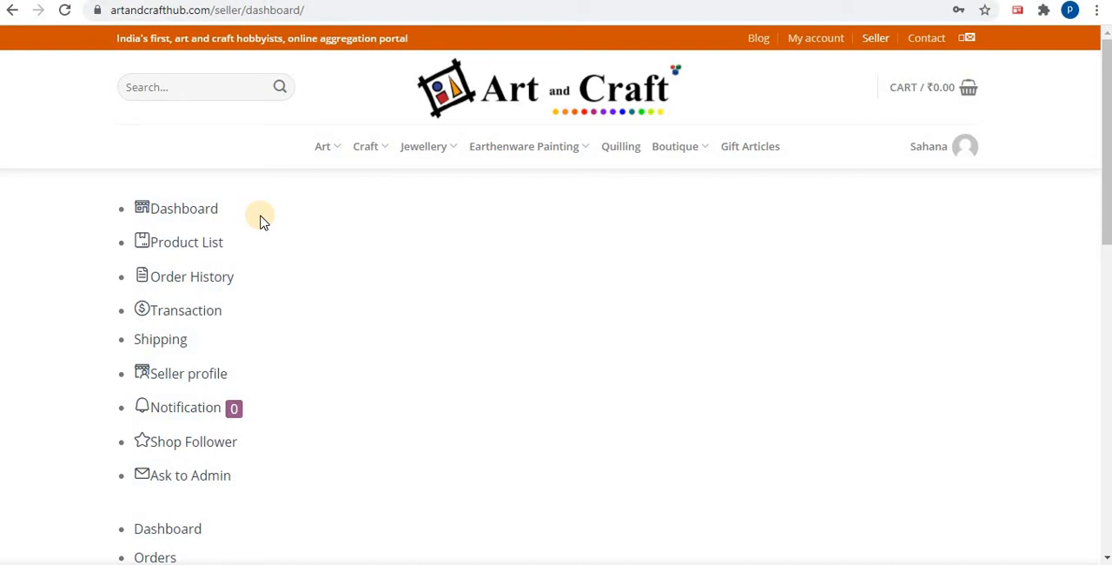
Open the Crochet category under Craft and browse its product listing
{"action": "mouse_move", "coordinate": [374, 153]}
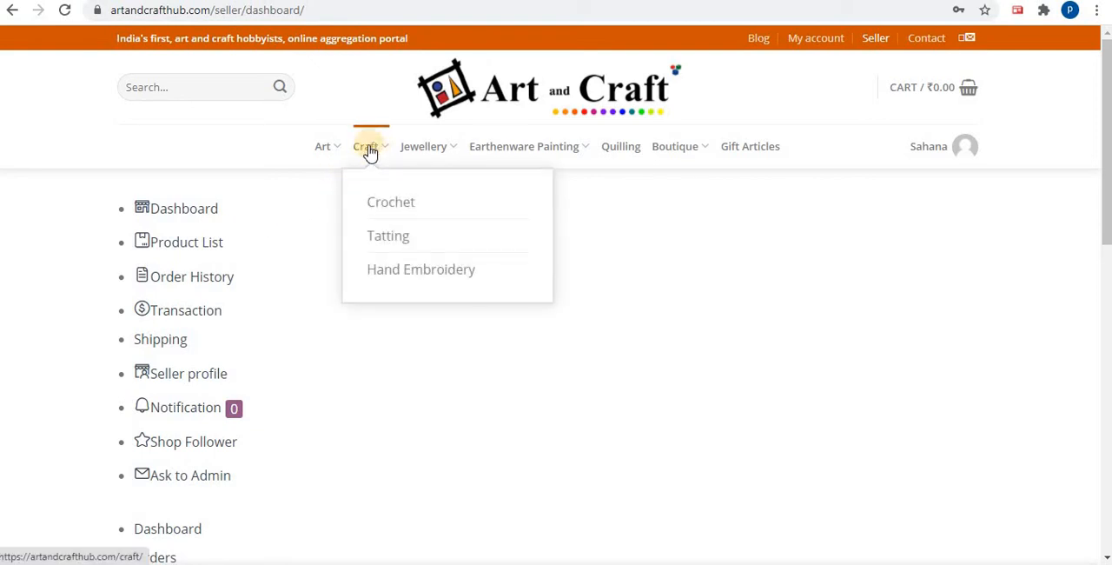
{"action": "left_click", "coordinate": [390, 204]}
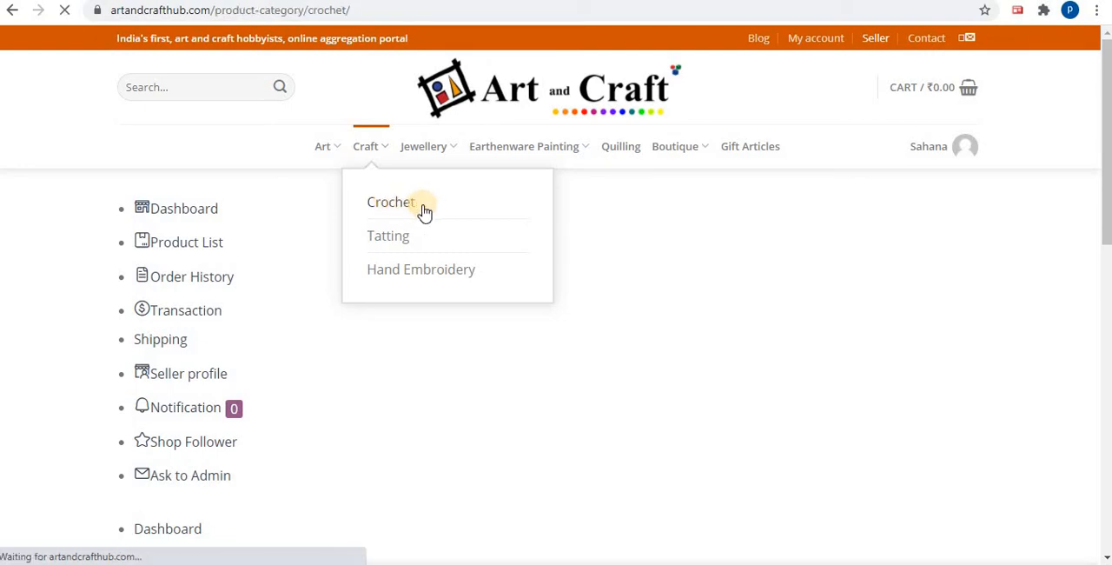
{"action": "scroll", "coordinate": [423, 211], "scroll_direction": "down", "scroll_amount": 3}
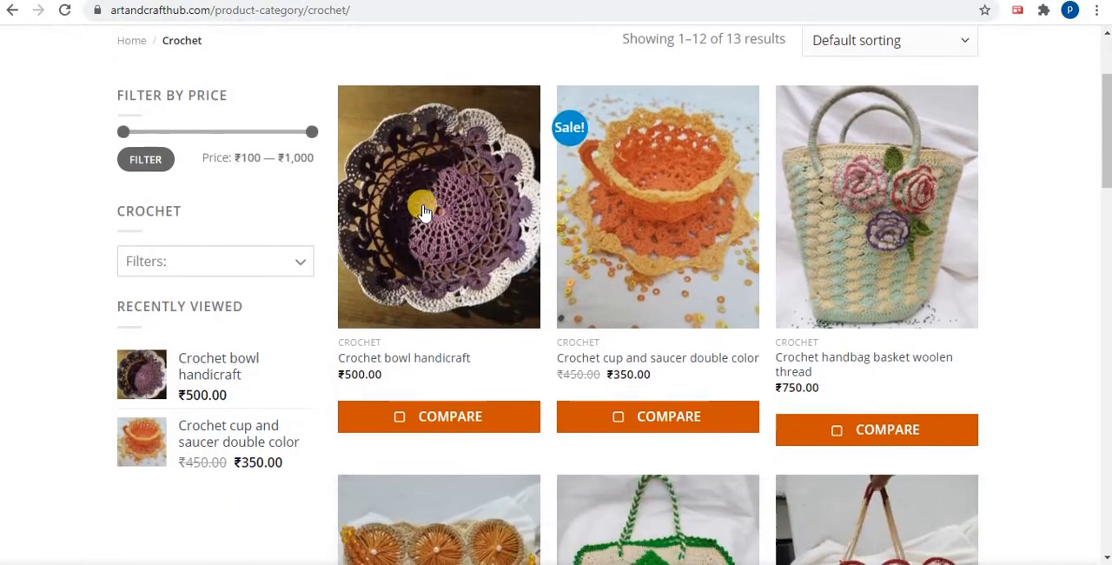
{"action": "scroll", "coordinate": [423, 211], "scroll_direction": "down", "scroll_amount": 3}
{"action": "scroll", "coordinate": [423, 211], "scroll_direction": "up", "scroll_amount": 3}
{"action": "scroll", "coordinate": [593, 231], "scroll_direction": "up", "scroll_amount": 2}
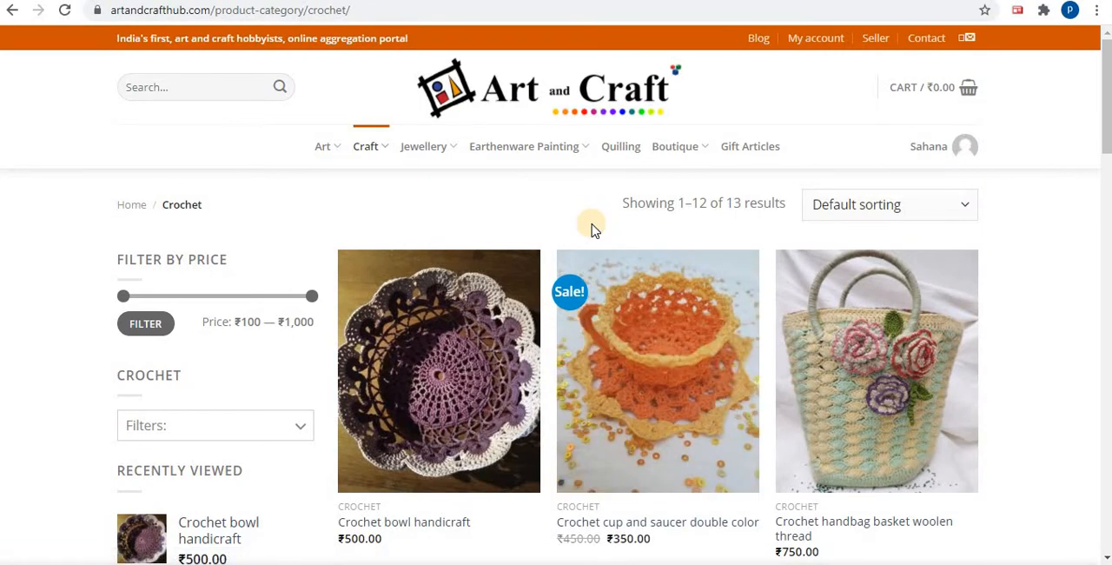
{"action": "scroll", "coordinate": [591, 229], "scroll_direction": "down", "scroll_amount": 3}
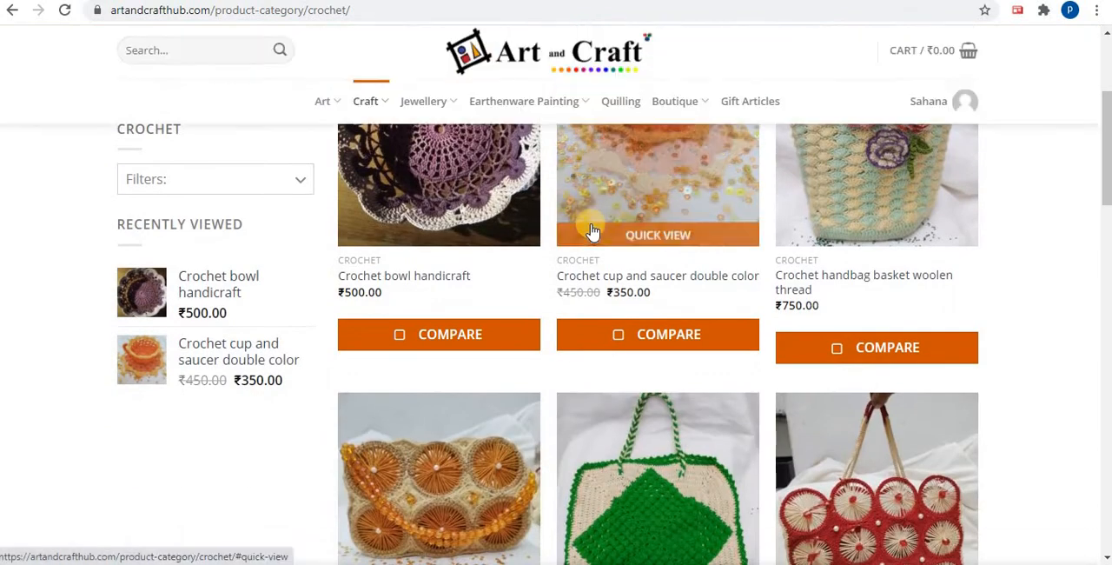
{"action": "scroll", "coordinate": [591, 230], "scroll_direction": "up", "scroll_amount": 2}
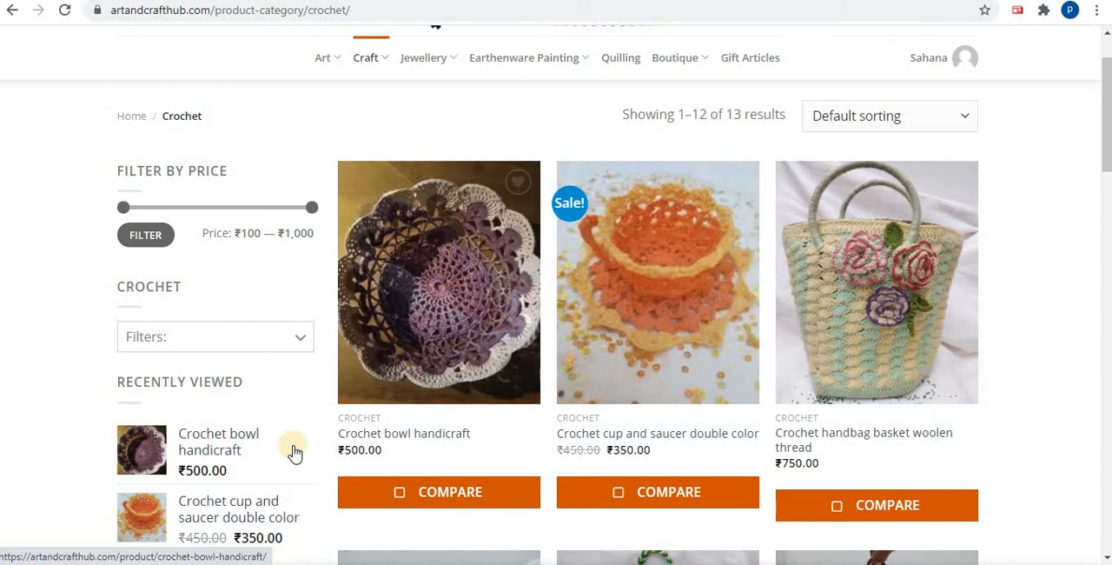
{"action": "scroll", "coordinate": [199, 447], "scroll_direction": "down", "scroll_amount": 1}
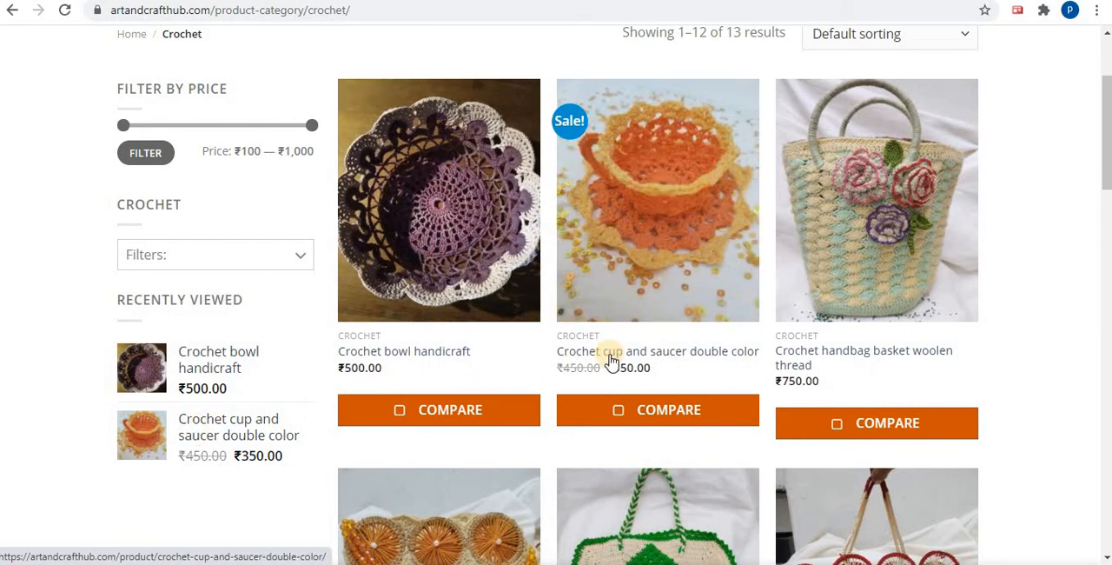
Highlight the name, original price and sale price of the Crochet cup and saucer double color in the listing
{"action": "triple_click", "coordinate": [692, 370]}
{"action": "left_click_drag", "start_coordinate": [692, 370], "coordinate": [556, 352]}
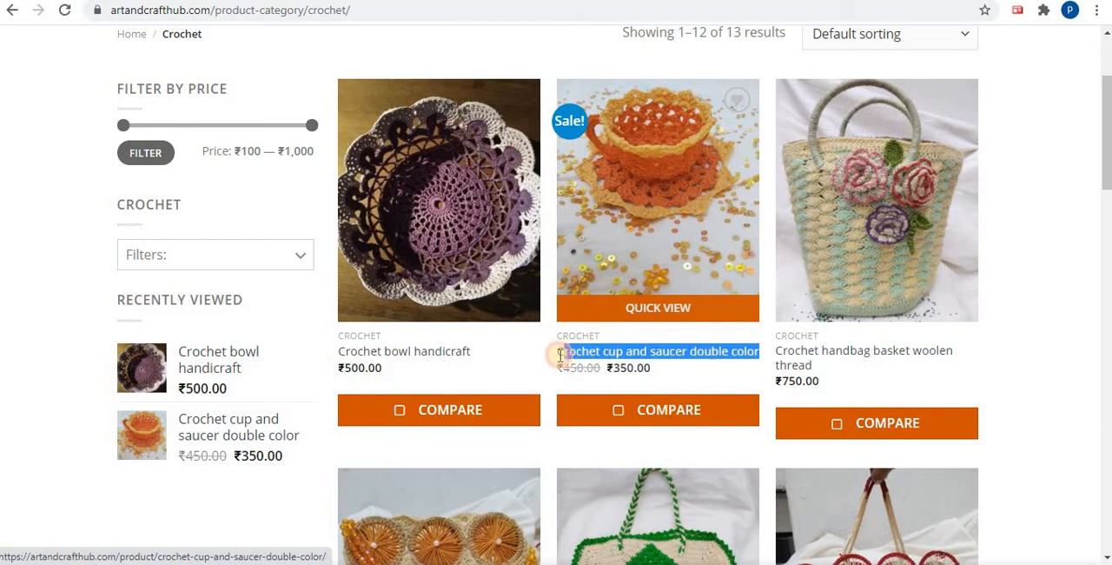
{"action": "left_click", "coordinate": [606, 371]}
{"action": "left_click_drag", "start_coordinate": [605, 370], "coordinate": [566, 368]}
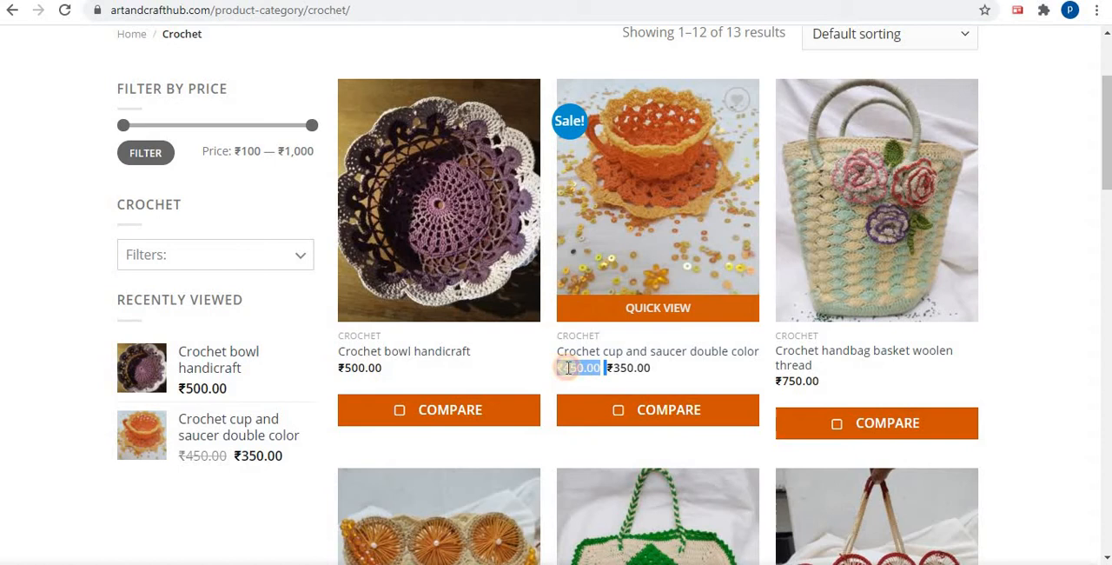
{"action": "left_click", "coordinate": [651, 366]}
{"action": "left_click_drag", "start_coordinate": [650, 368], "coordinate": [563, 367]}
{"action": "left_click", "coordinate": [597, 368]}
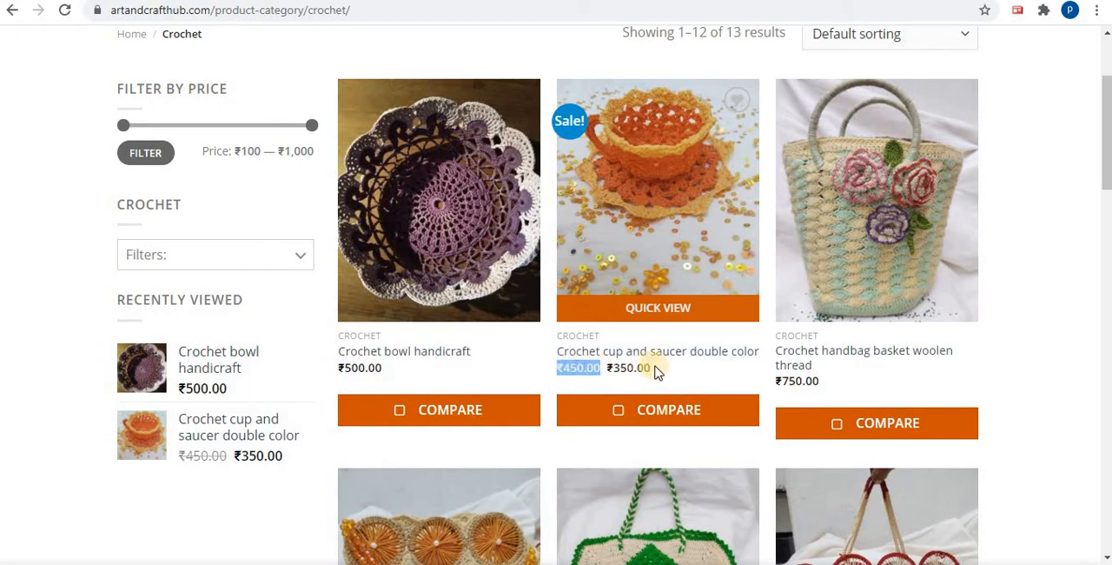
{"action": "left_click_drag", "start_coordinate": [654, 368], "coordinate": [556, 372]}
{"action": "left_click_drag", "start_coordinate": [654, 369], "coordinate": [612, 368]}
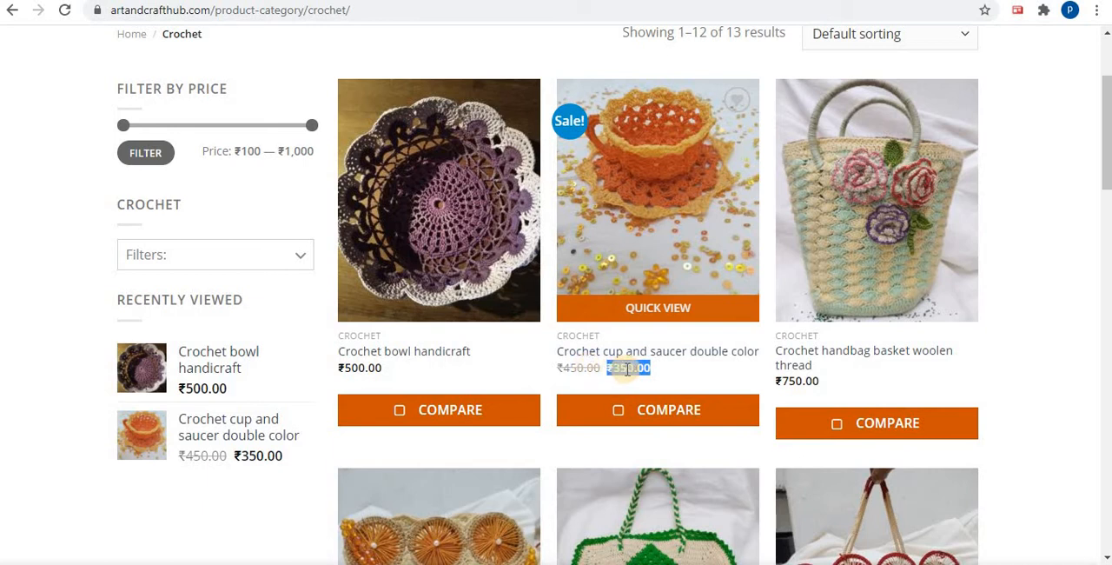
Show the quick view of the Crochet cup and saucer double color, highlight its short description, and close the preview
{"action": "left_click", "coordinate": [663, 311]}
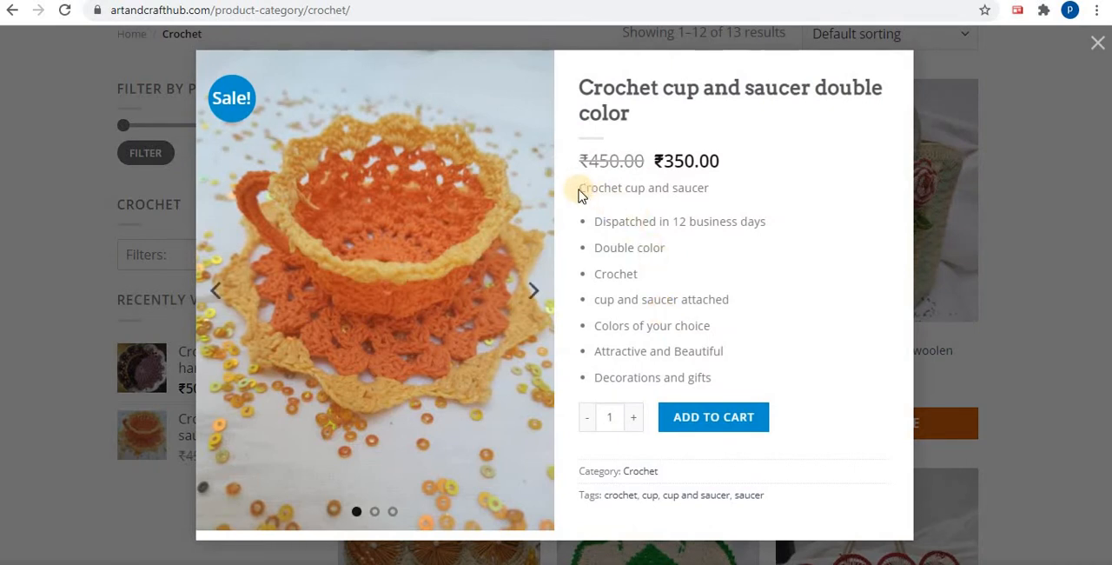
{"action": "left_click_drag", "start_coordinate": [580, 188], "coordinate": [710, 375]}
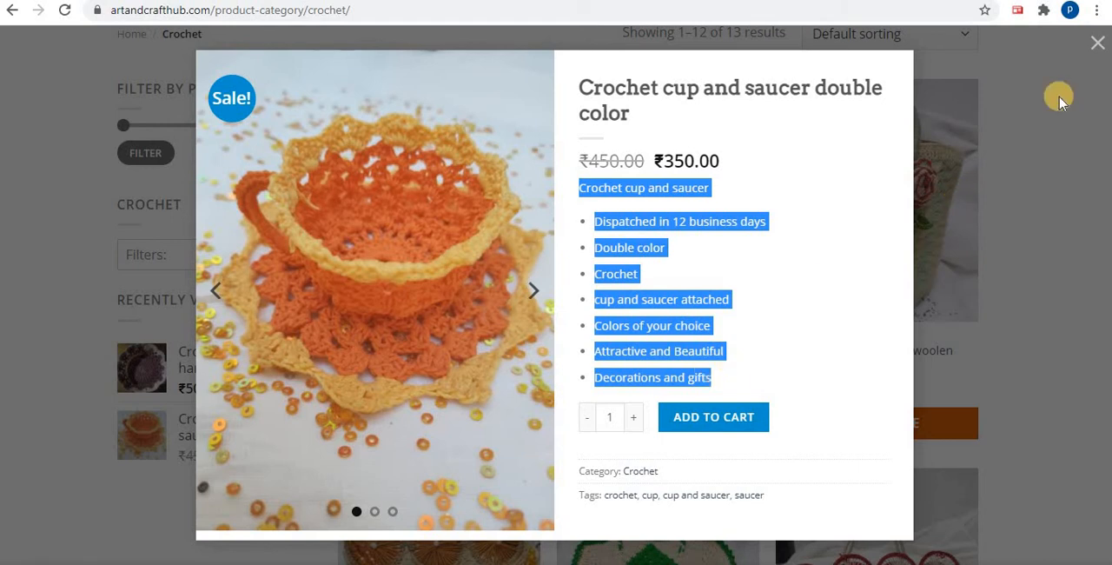
{"action": "left_click", "coordinate": [1097, 43]}
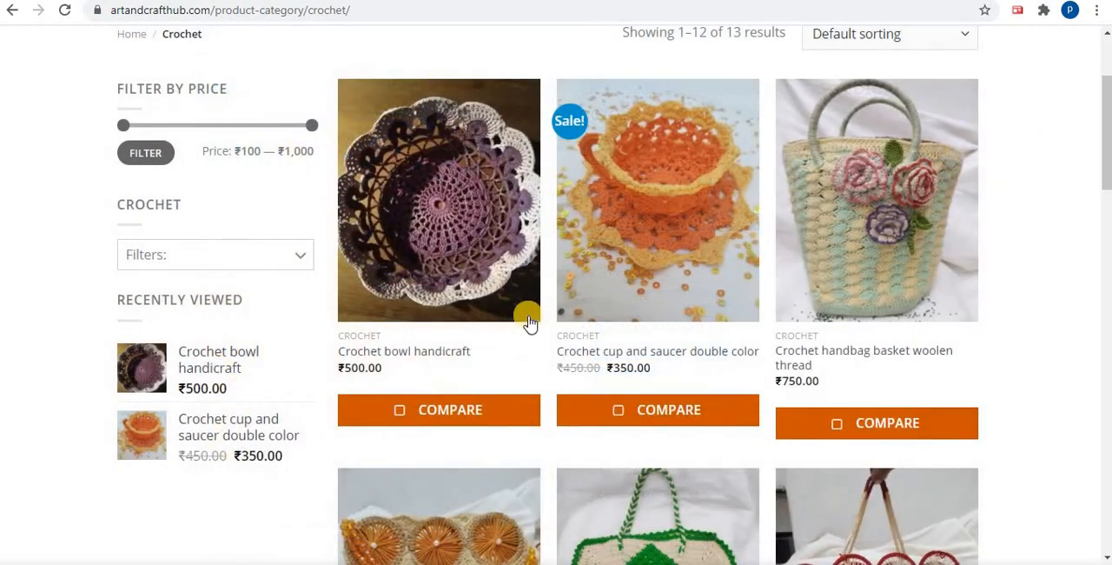
Open the full product page of the Crochet cup and saucer double color and view its details
{"action": "mouse_move", "coordinate": [645, 321]}
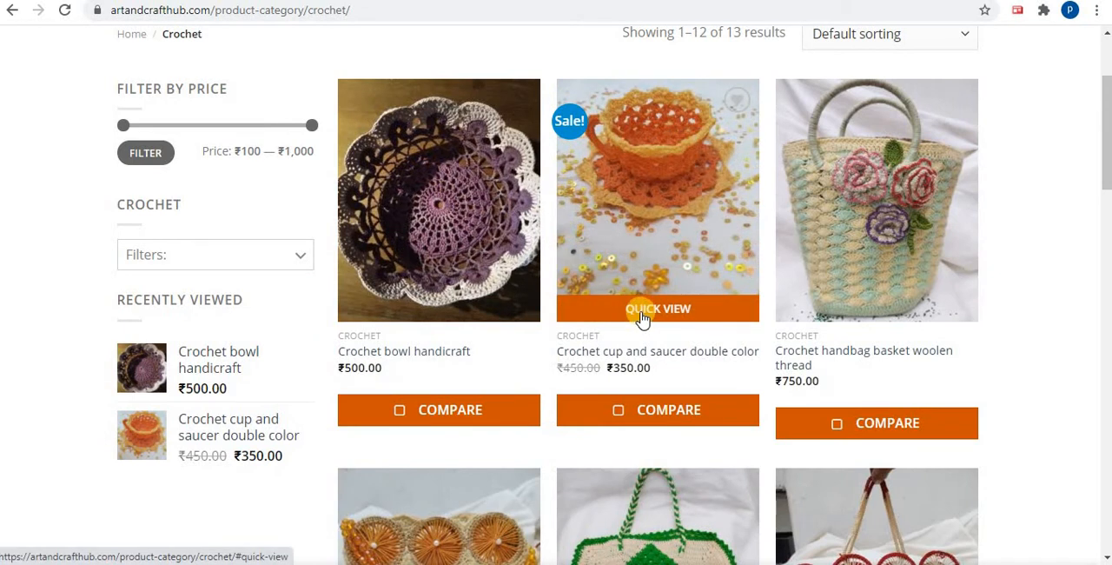
{"action": "left_click", "coordinate": [678, 202]}
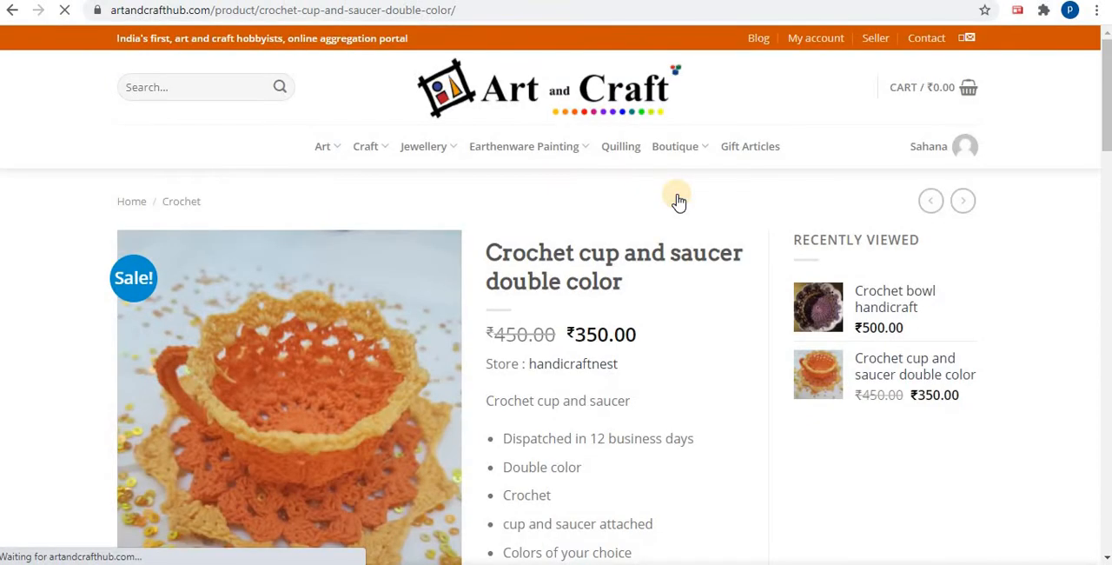
{"action": "scroll", "coordinate": [677, 199], "scroll_direction": "down", "scroll_amount": 2}
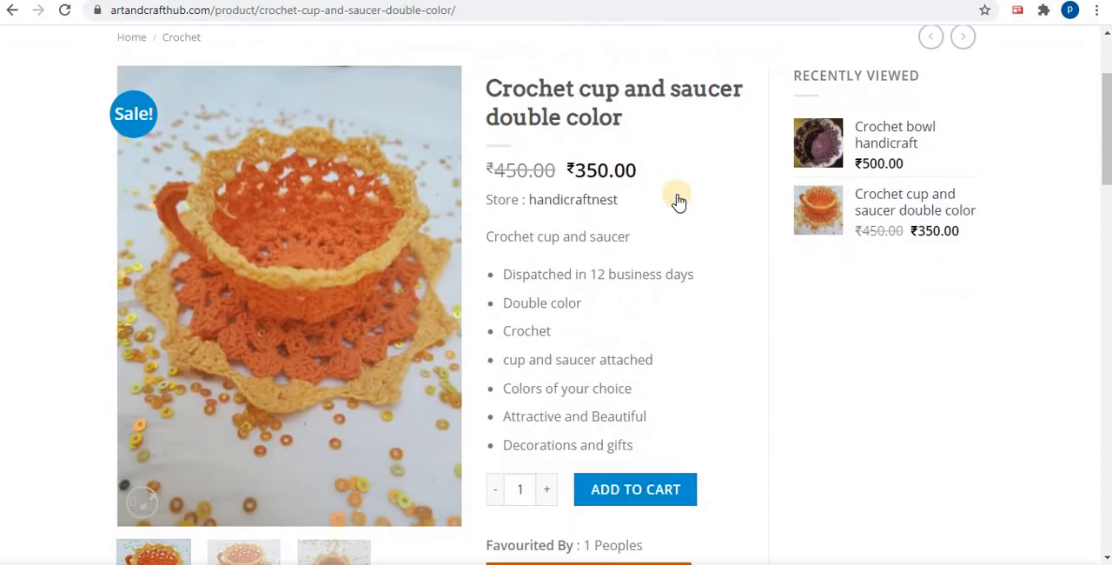
Highlight the short description and the full description text on the Crochet cup and saucer double color page
{"action": "scroll", "coordinate": [353, 185], "scroll_direction": "down", "scroll_amount": 5}
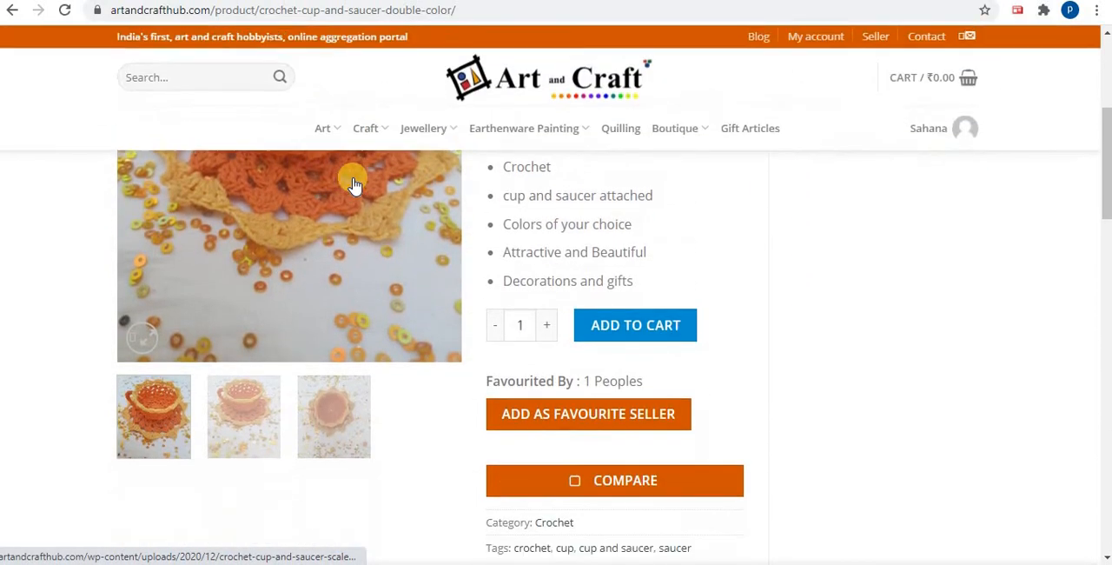
{"action": "scroll", "coordinate": [354, 185], "scroll_direction": "up", "scroll_amount": 4}
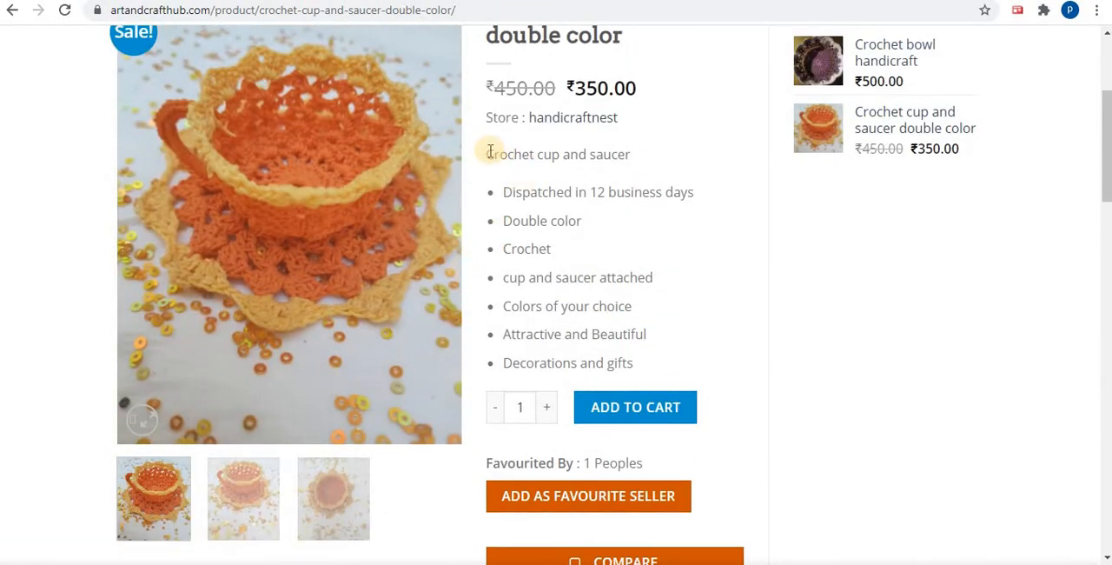
{"action": "left_click_drag", "start_coordinate": [487, 154], "coordinate": [660, 360]}
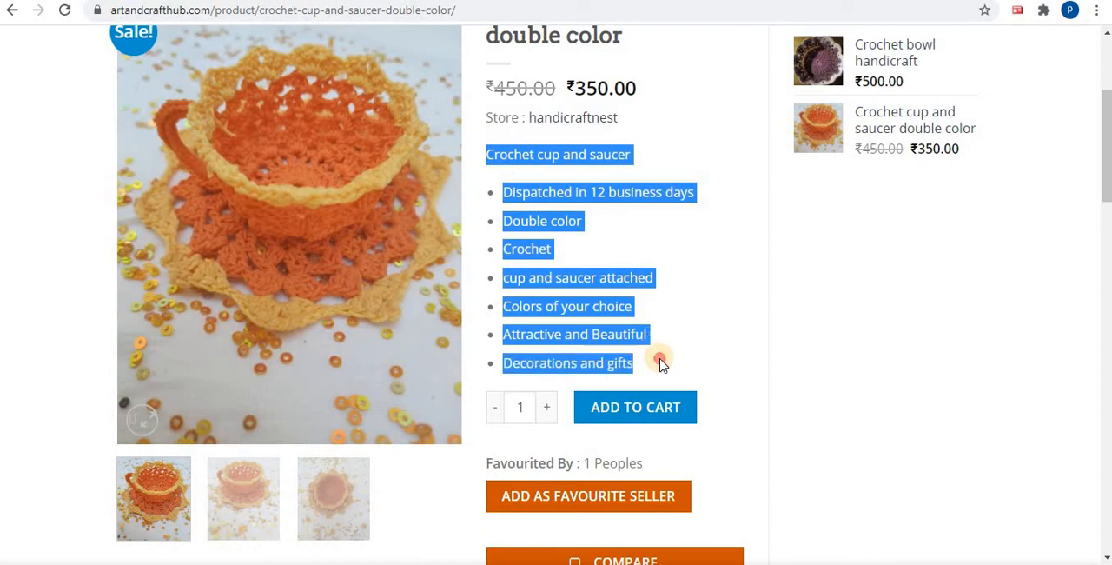
{"action": "scroll", "coordinate": [698, 352], "scroll_direction": "down", "scroll_amount": 5}
{"action": "scroll", "coordinate": [698, 354], "scroll_direction": "down", "scroll_amount": 1}
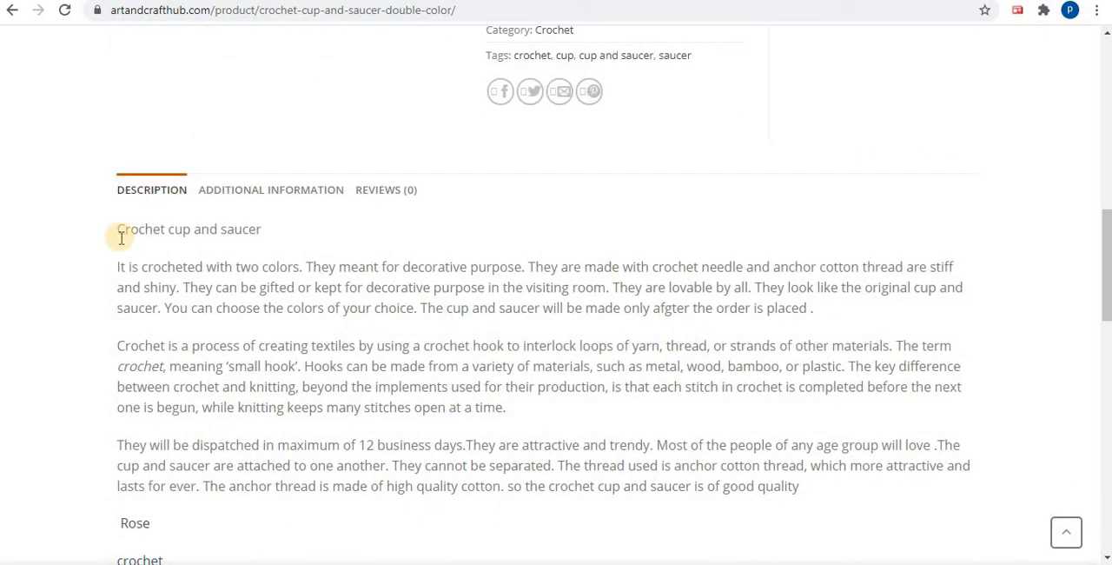
{"action": "left_click_drag", "start_coordinate": [116, 230], "coordinate": [559, 544]}
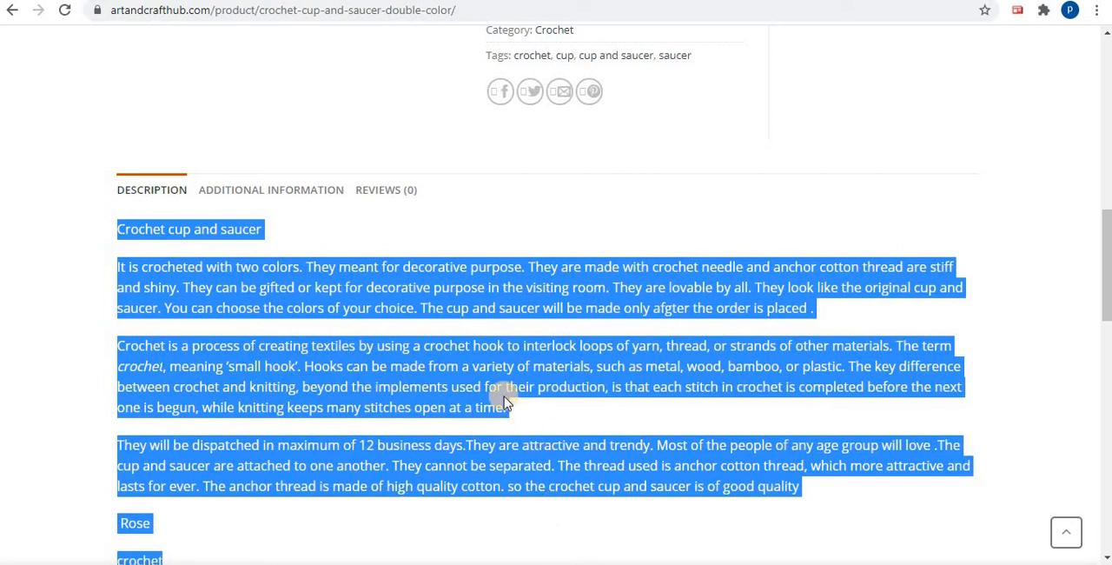
Highlight the bulleted feature list in the product's short description, from the dispatch time to Decorations and gifts
{"action": "scroll", "coordinate": [504, 373], "scroll_direction": "up", "scroll_amount": 2}
{"action": "scroll", "coordinate": [511, 368], "scroll_direction": "up", "scroll_amount": 8}
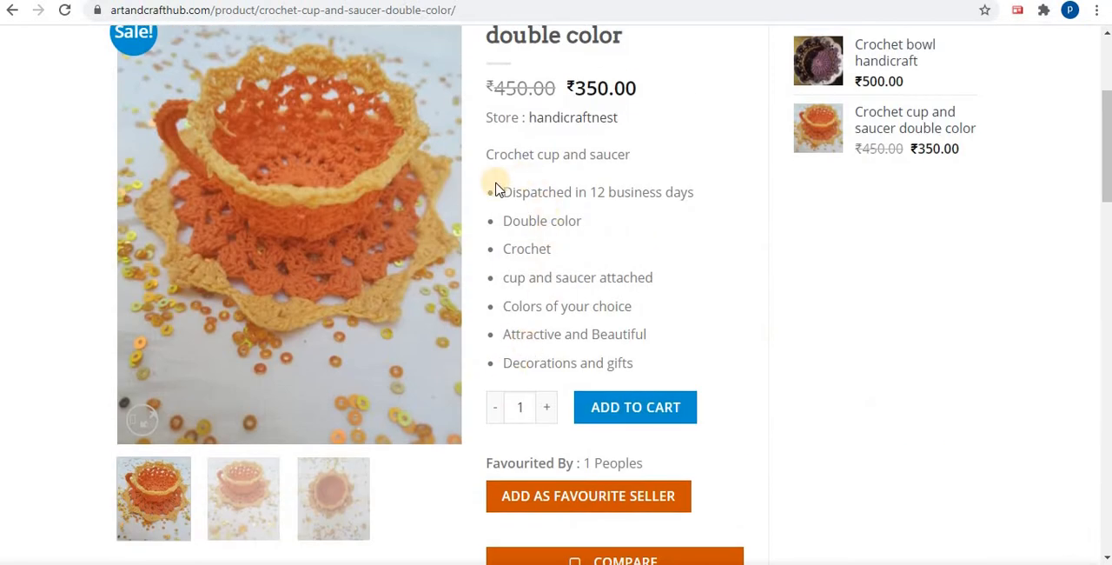
{"action": "left_click", "coordinate": [502, 192]}
{"action": "left_click", "coordinate": [624, 358], "text": "shift"}
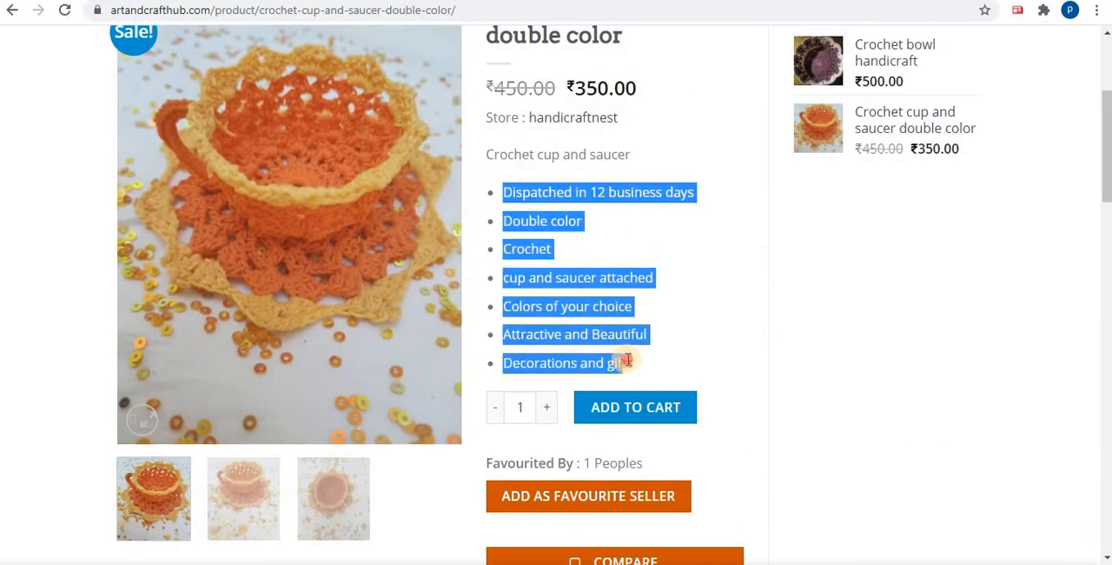
Highlight the product's title, original price, sale price and store name one after another
{"action": "scroll", "coordinate": [718, 306], "scroll_direction": "up", "scroll_amount": 3}
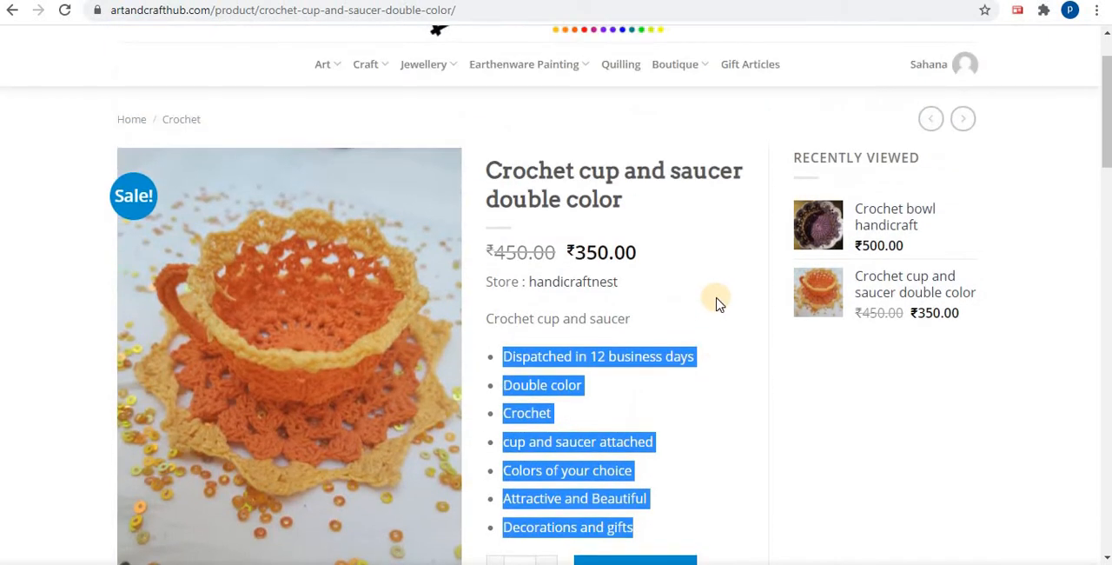
{"action": "left_click_drag", "start_coordinate": [645, 211], "coordinate": [492, 164]}
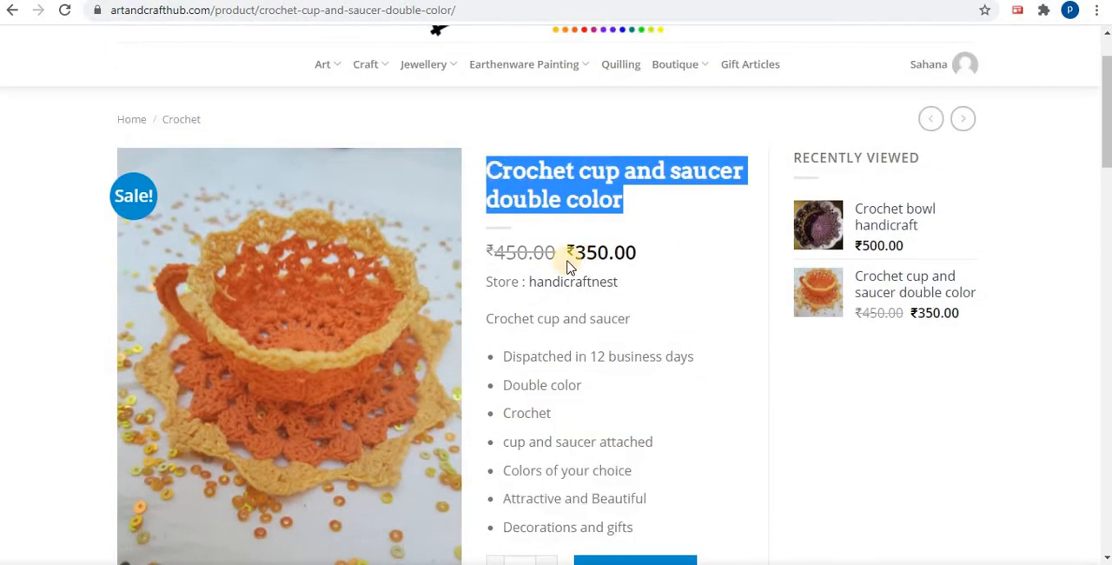
{"action": "left_click_drag", "start_coordinate": [556, 252], "coordinate": [484, 251]}
{"action": "left_click_drag", "start_coordinate": [655, 251], "coordinate": [563, 257]}
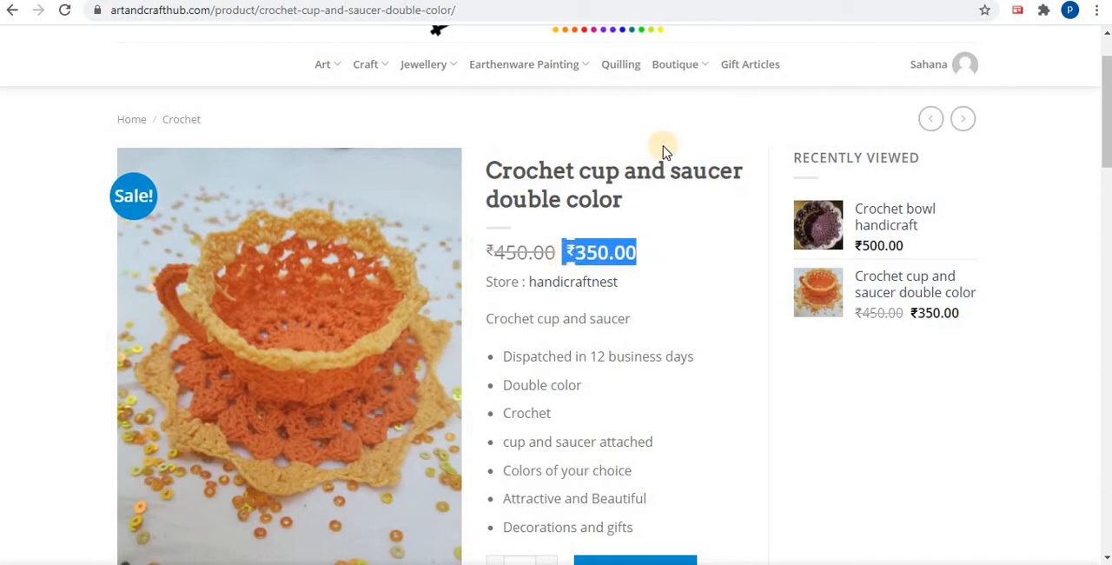
{"action": "left_click", "coordinate": [631, 289]}
{"action": "left_click_drag", "start_coordinate": [615, 285], "coordinate": [531, 290]}
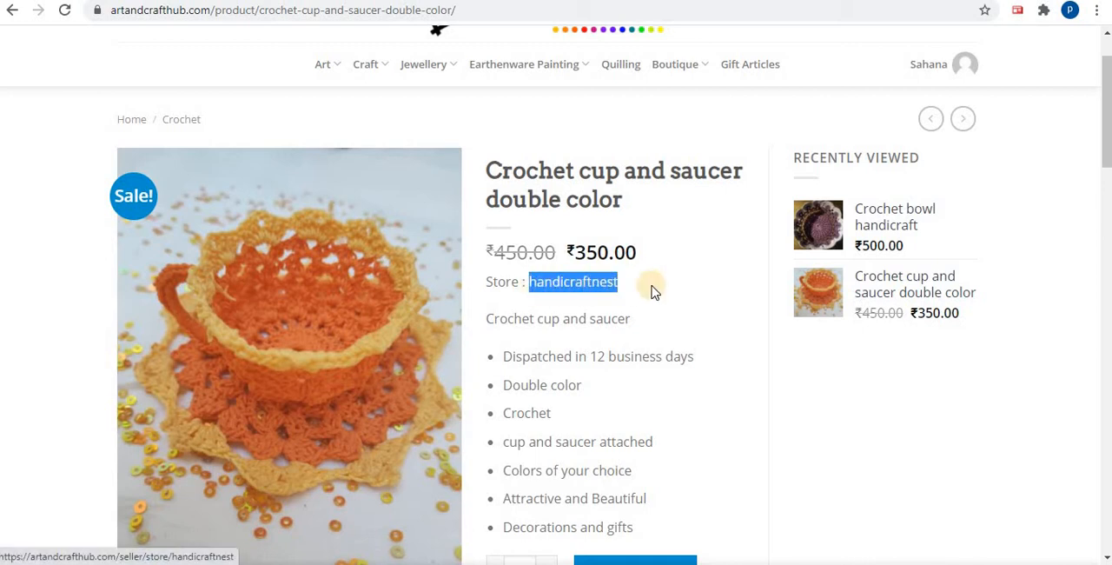
View the purchase, category and tag details of the crochet cup and saucer and browse its gallery photos
{"action": "scroll", "coordinate": [650, 290], "scroll_direction": "down", "scroll_amount": 8}
{"action": "scroll", "coordinate": [654, 291], "scroll_direction": "up", "scroll_amount": 8}
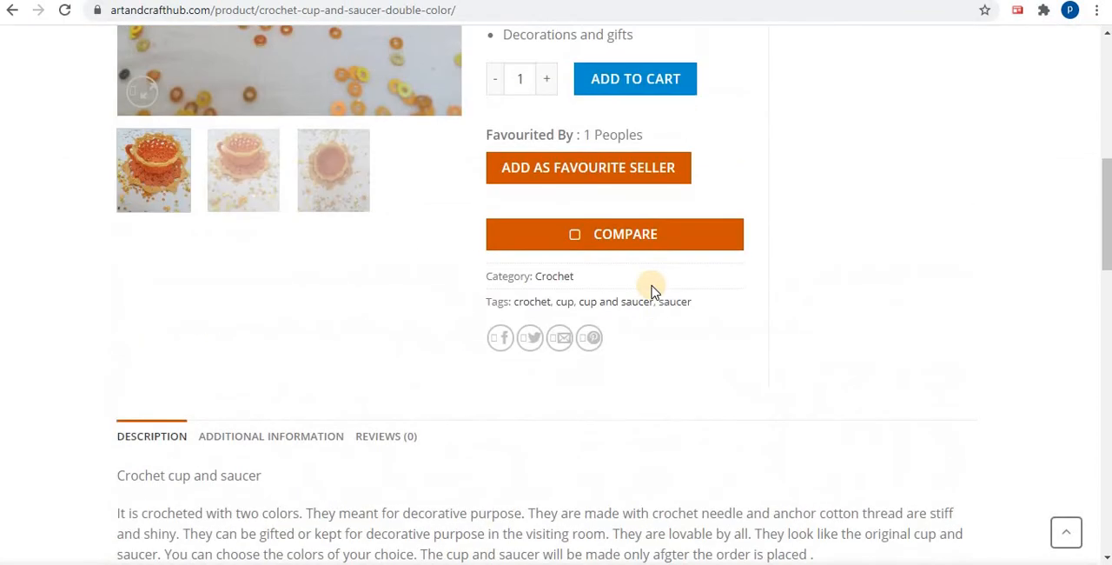
{"action": "scroll", "coordinate": [651, 288], "scroll_direction": "down", "scroll_amount": 3}
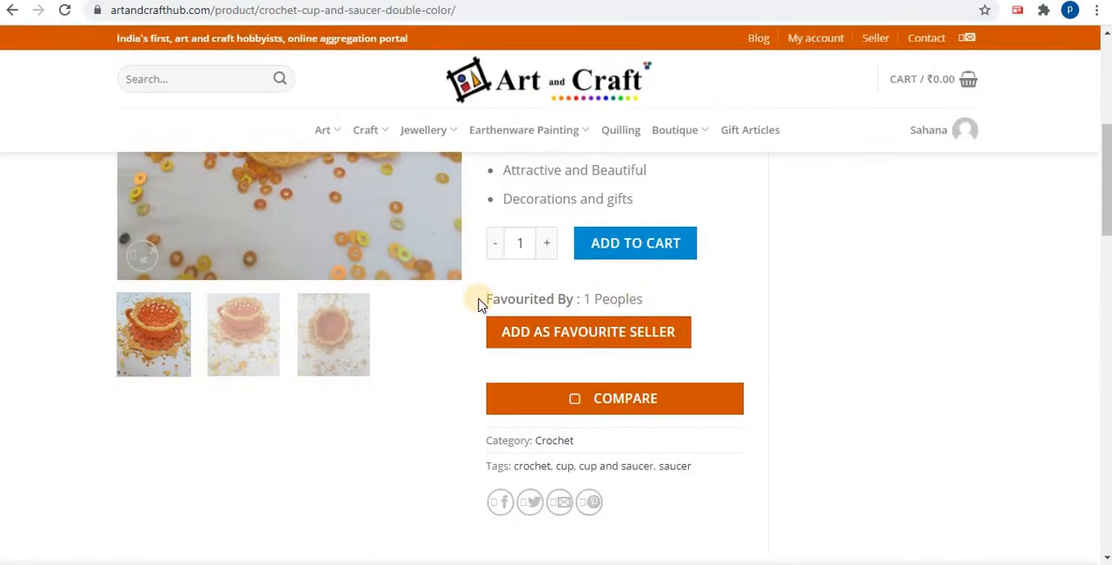
{"action": "scroll", "coordinate": [480, 300], "scroll_direction": "up", "scroll_amount": 2}
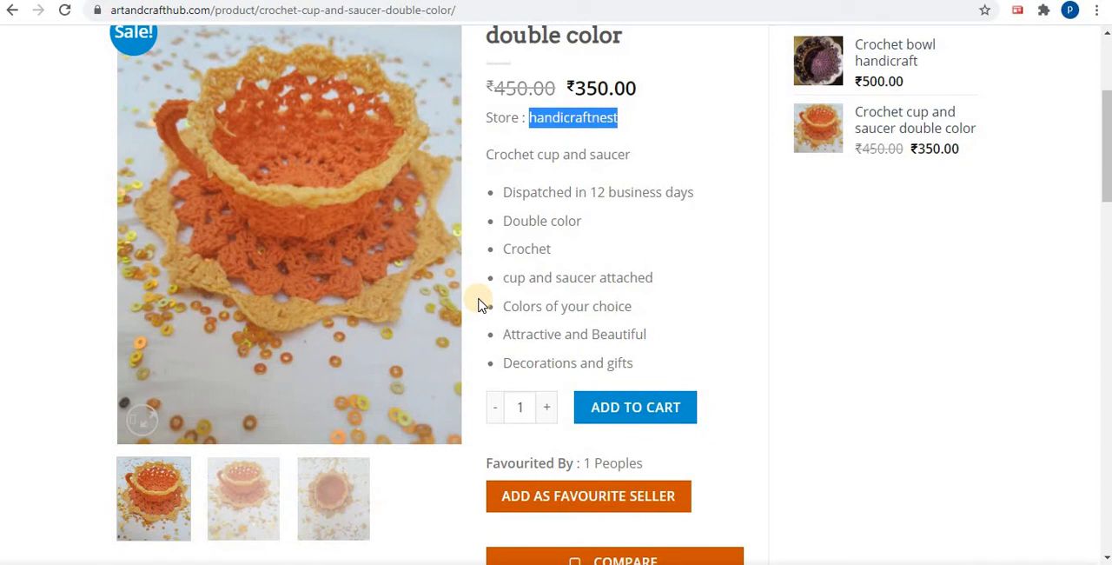
{"action": "left_click", "coordinate": [444, 215]}
{"action": "left_click", "coordinate": [444, 216]}
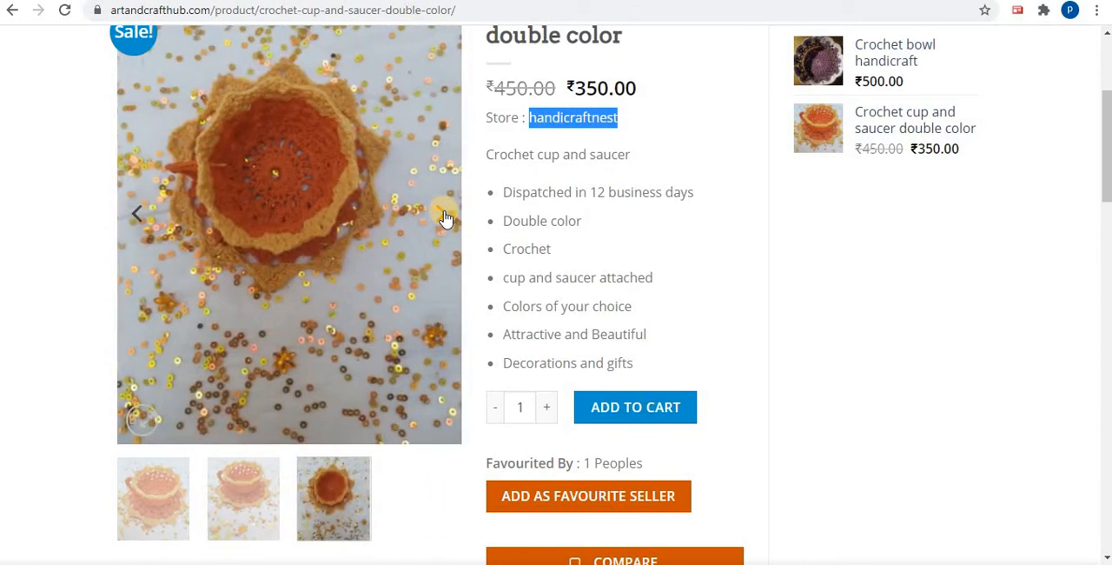
{"action": "left_click", "coordinate": [133, 222]}
{"action": "scroll", "coordinate": [133, 222], "scroll_direction": "up", "scroll_amount": 1}
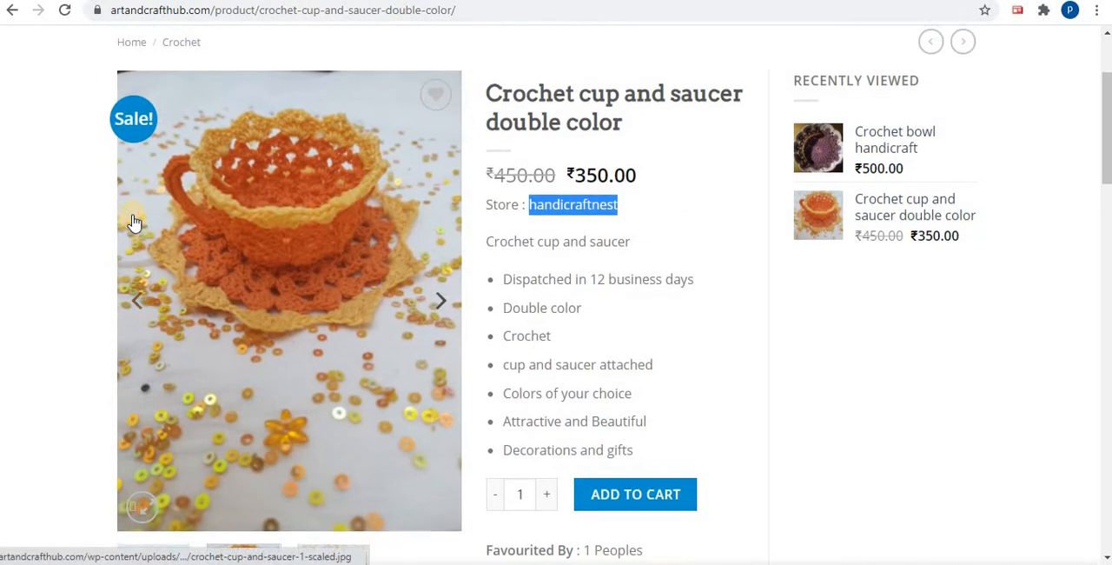
Open the seller dashboard of the logged-in account
{"action": "scroll", "coordinate": [133, 222], "scroll_direction": "up", "scroll_amount": 2}
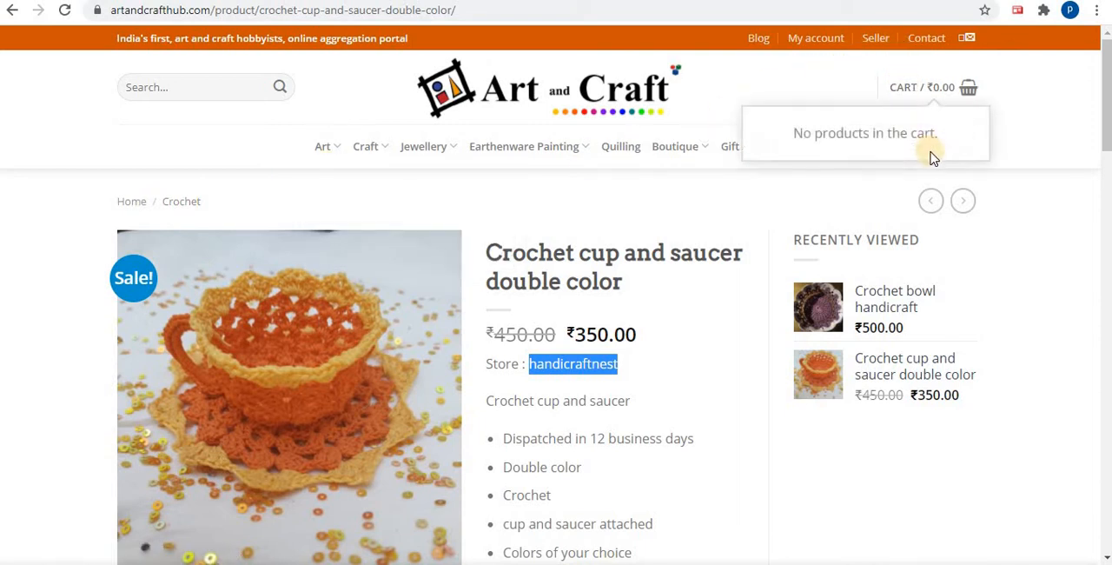
{"action": "mouse_move", "coordinate": [938, 153]}
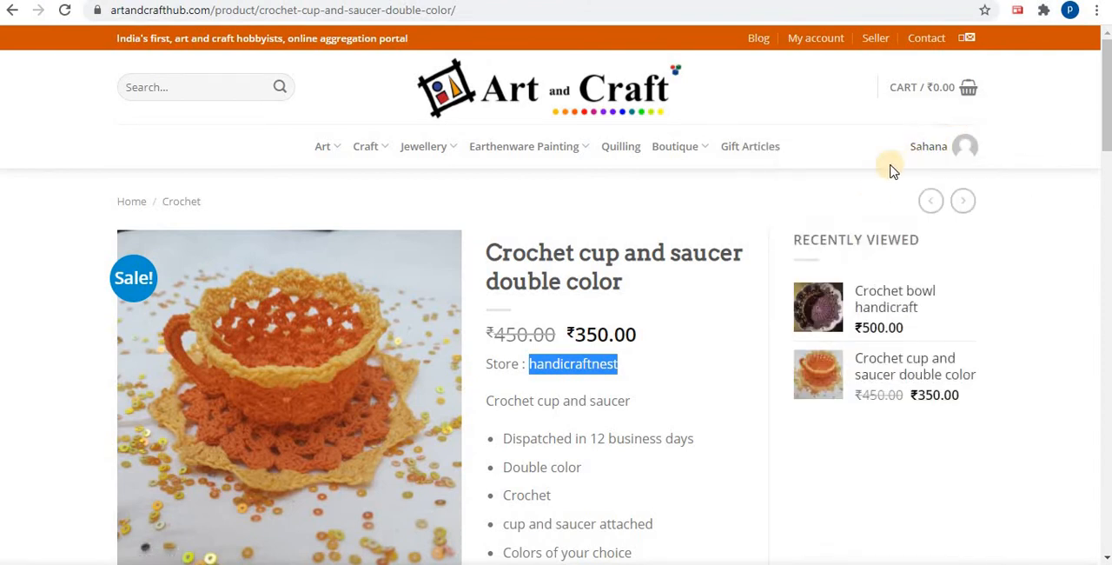
{"action": "left_click", "coordinate": [859, 210]}
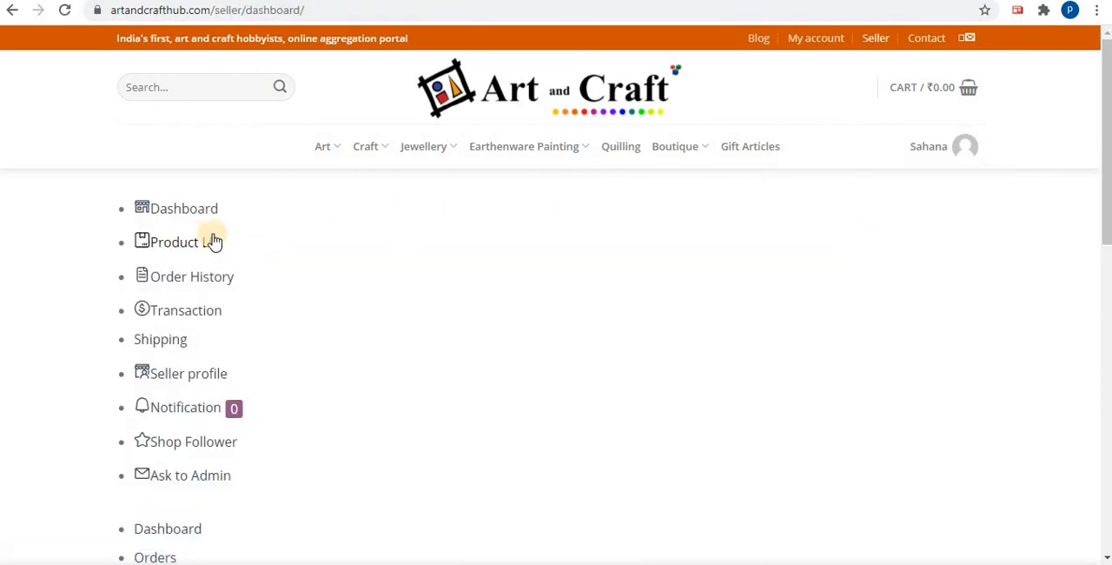
Open the seller's Product List and view its product table
{"action": "scroll", "coordinate": [380, 253], "scroll_direction": "down", "scroll_amount": 4}
{"action": "scroll", "coordinate": [380, 253], "scroll_direction": "up", "scroll_amount": 3}
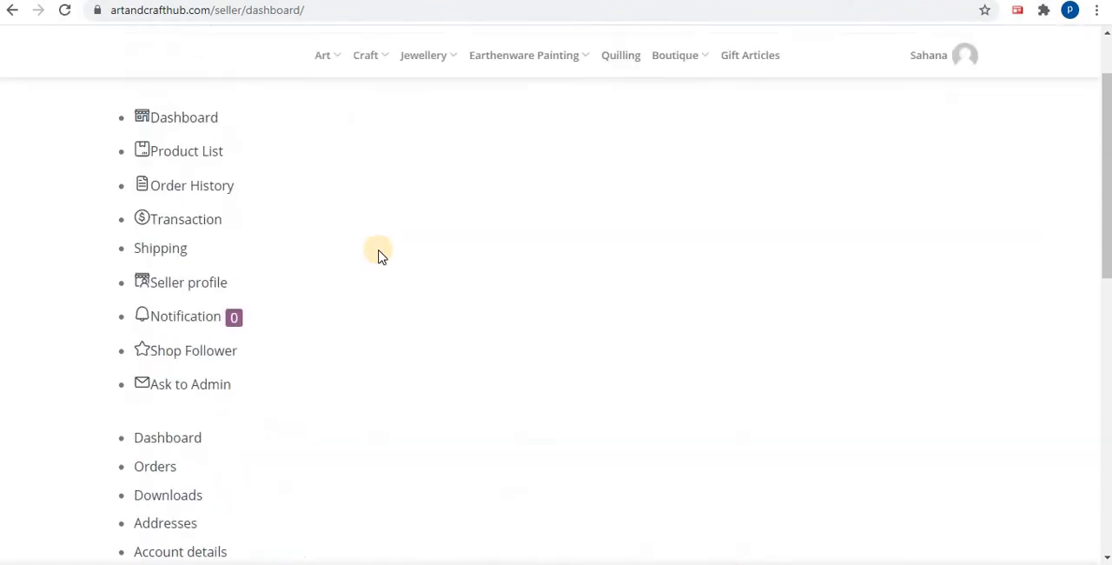
{"action": "left_click", "coordinate": [203, 165]}
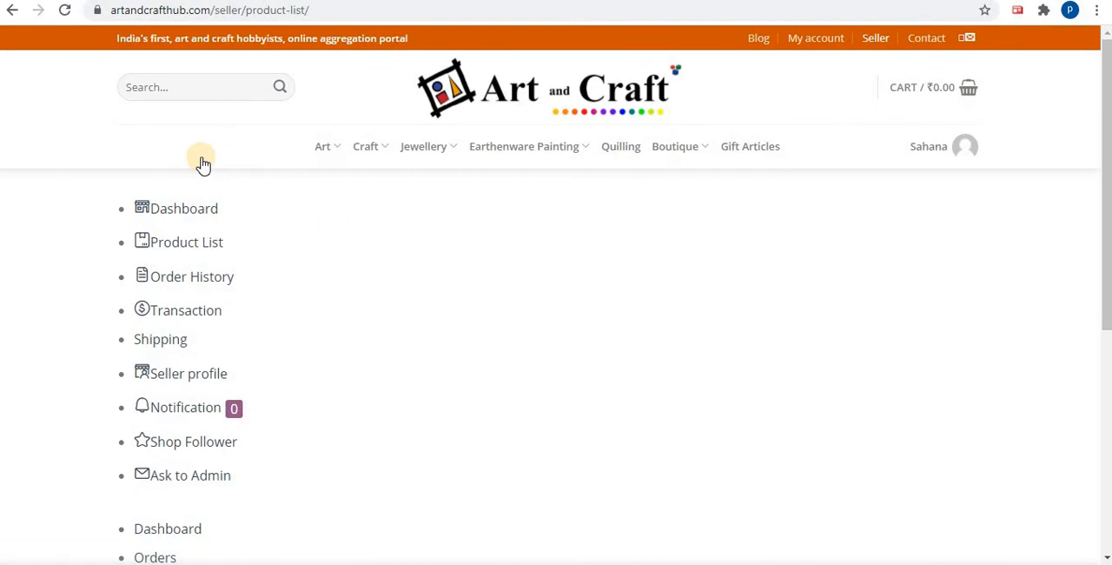
{"action": "scroll", "coordinate": [417, 241], "scroll_direction": "down", "scroll_amount": 5}
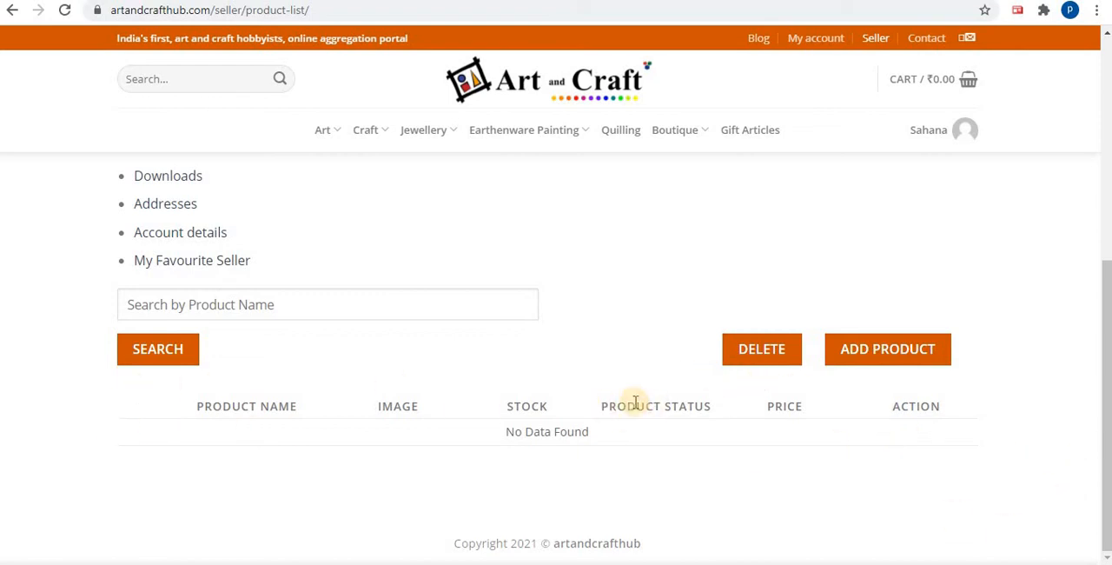
{"action": "scroll", "coordinate": [711, 313], "scroll_direction": "up", "scroll_amount": 5}
{"action": "scroll", "coordinate": [710, 313], "scroll_direction": "down", "scroll_amount": 4}
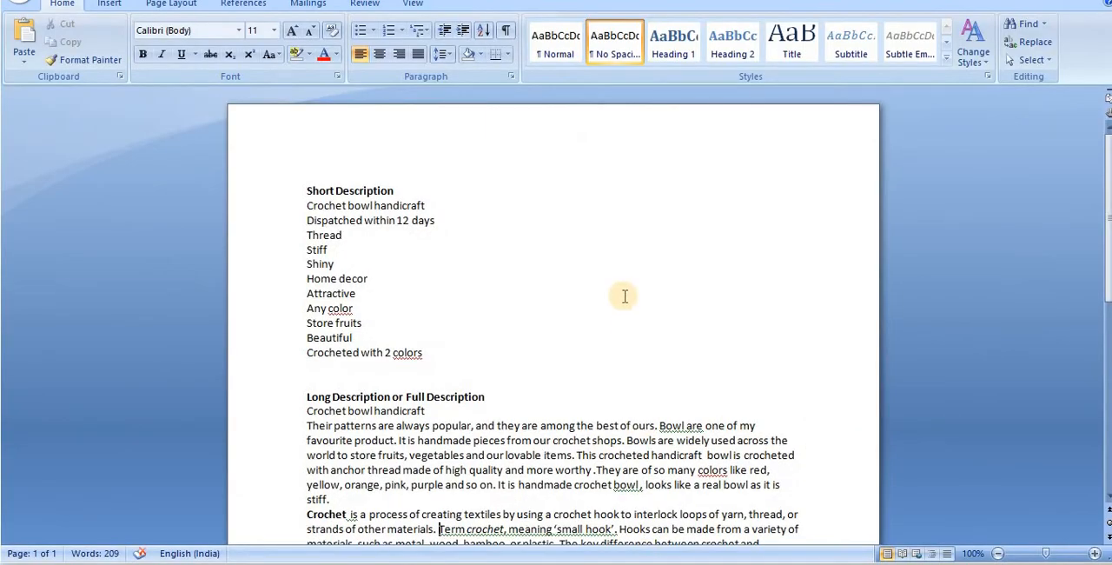
Switch to the Word document and review the prepared short and long descriptions of the Crochet bowl handicraft
{"action": "scroll", "coordinate": [625, 296], "scroll_direction": "down", "scroll_amount": 2}
{"action": "scroll", "coordinate": [625, 296], "scroll_direction": "down", "scroll_amount": 2}
{"action": "scroll", "coordinate": [624, 296], "scroll_direction": "up", "scroll_amount": 4}
{"action": "scroll", "coordinate": [625, 296], "scroll_direction": "down", "scroll_amount": 3}
{"action": "scroll", "coordinate": [625, 296], "scroll_direction": "up", "scroll_amount": 2}
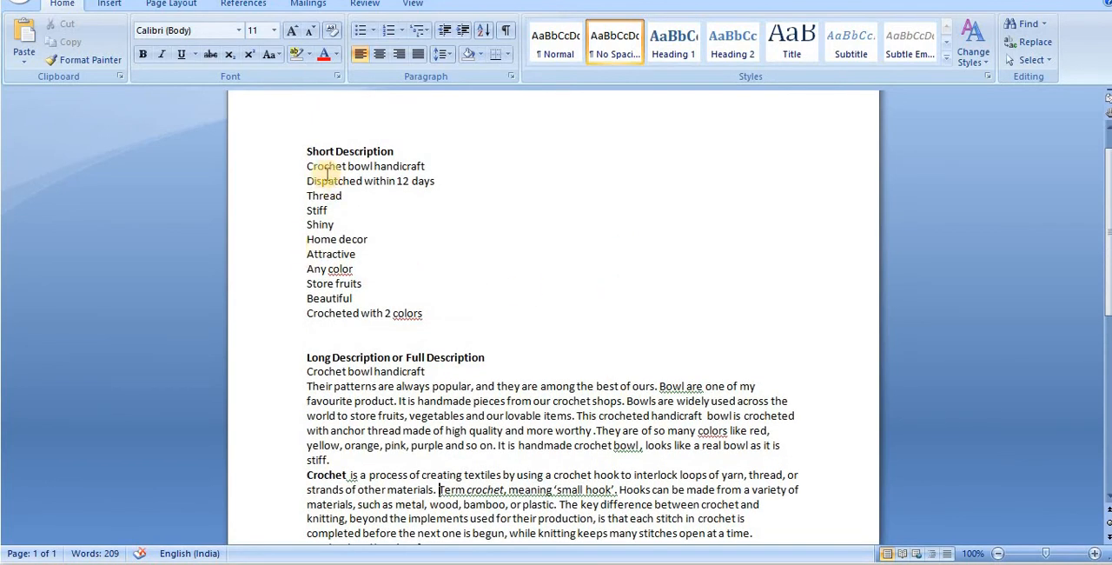
{"action": "scroll", "coordinate": [503, 283], "scroll_direction": "down", "scroll_amount": 3}
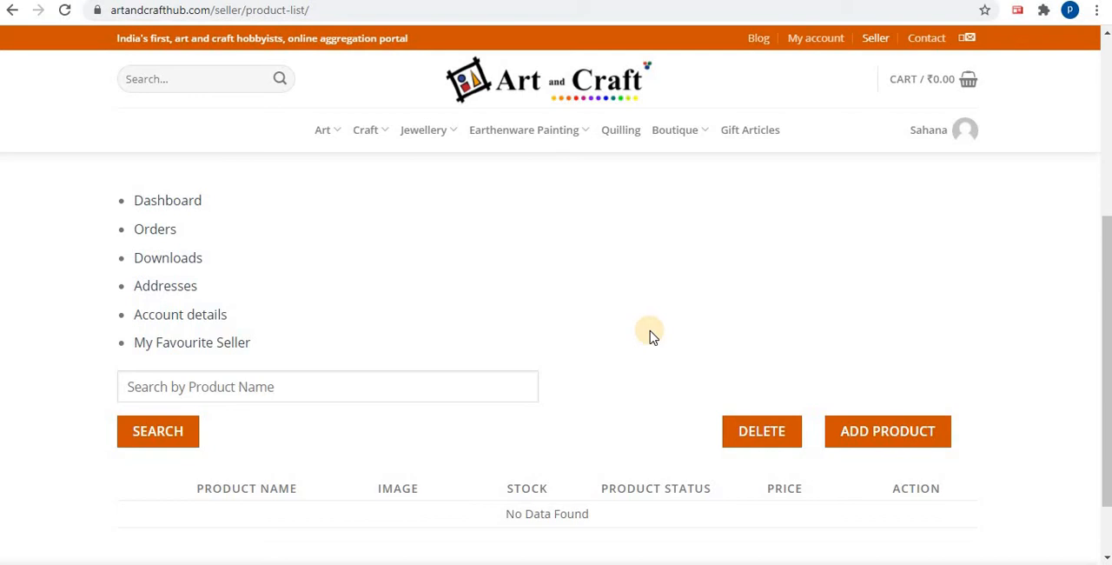
Switch back to the seller's product list in the browser and start adding a new product
{"action": "scroll", "coordinate": [653, 337], "scroll_direction": "down", "scroll_amount": 1}
{"action": "scroll", "coordinate": [643, 323], "scroll_direction": "up", "scroll_amount": 1}
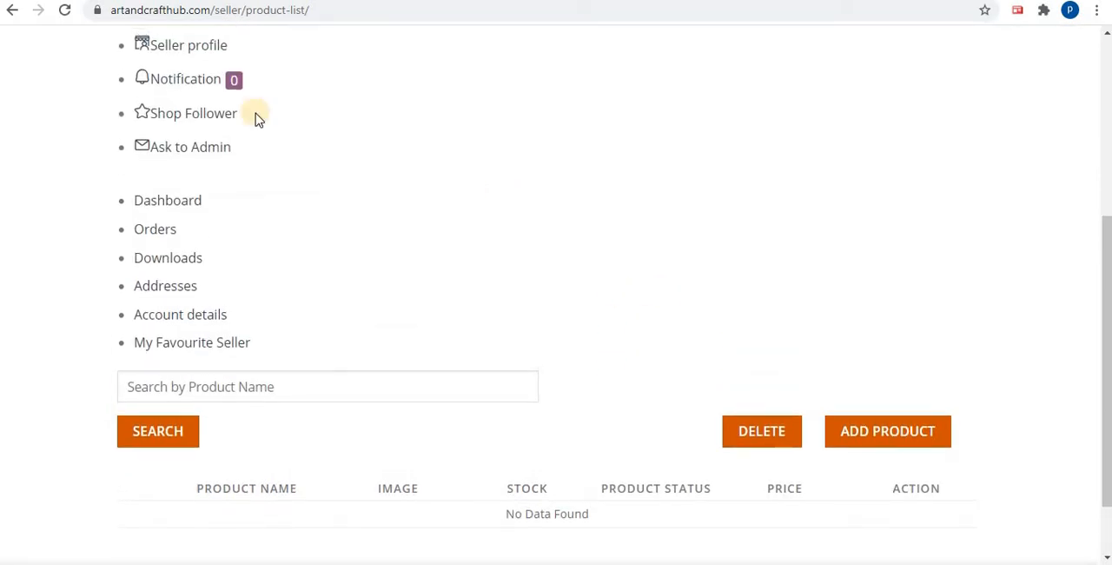
{"action": "scroll", "coordinate": [186, 75], "scroll_direction": "up", "scroll_amount": 1}
{"action": "scroll", "coordinate": [191, 78], "scroll_direction": "up", "scroll_amount": 2}
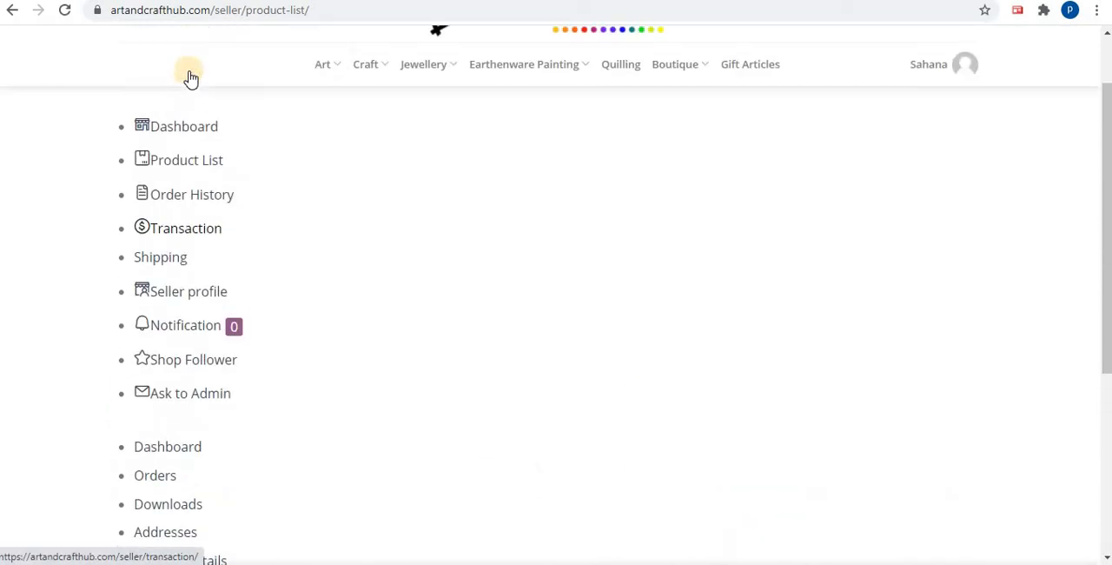
{"action": "scroll", "coordinate": [565, 261], "scroll_direction": "down", "scroll_amount": 2}
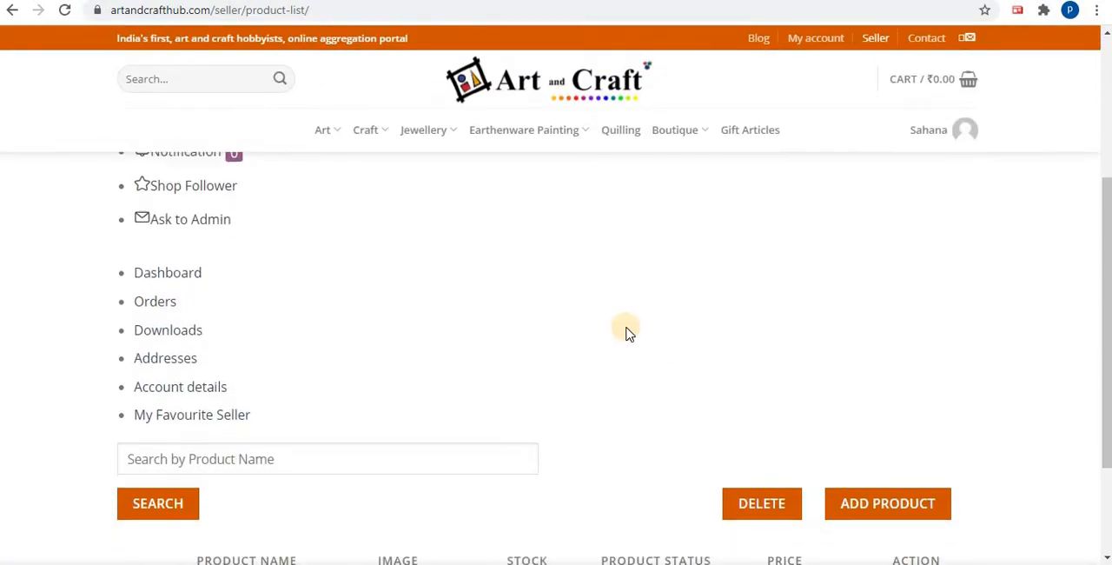
{"action": "scroll", "coordinate": [629, 334], "scroll_direction": "down", "scroll_amount": 2}
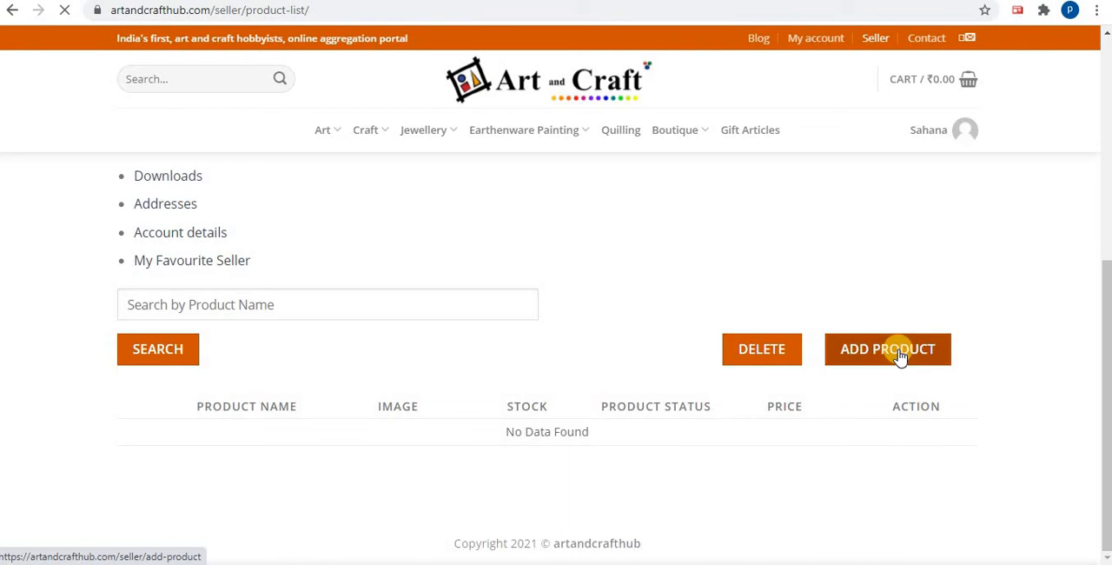
{"action": "left_click", "coordinate": [900, 356]}
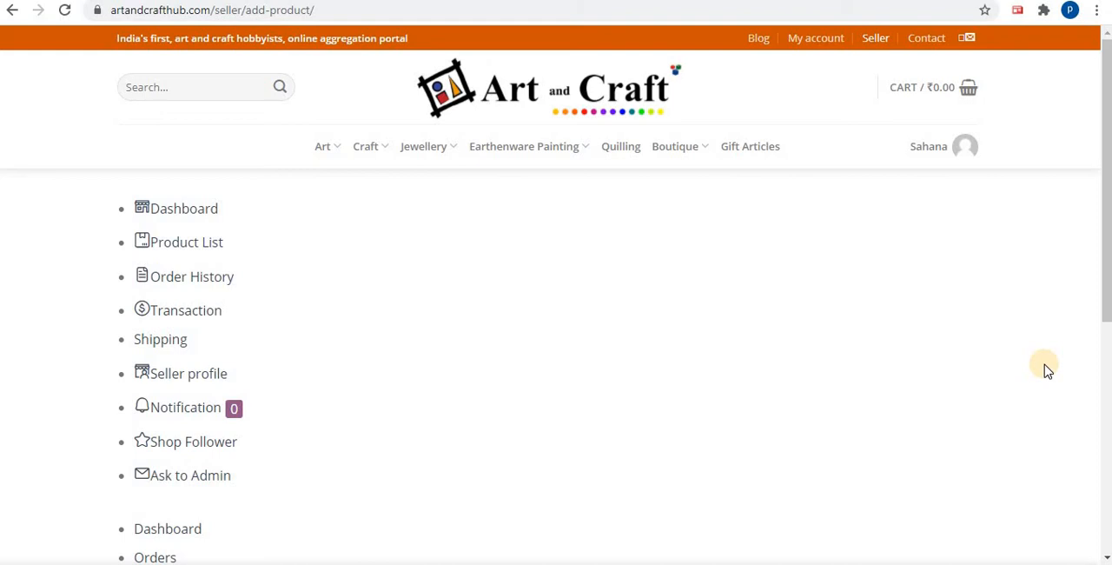
Select Beaded as the new product's category
{"action": "scroll", "coordinate": [1017, 305], "scroll_direction": "down", "scroll_amount": 5}
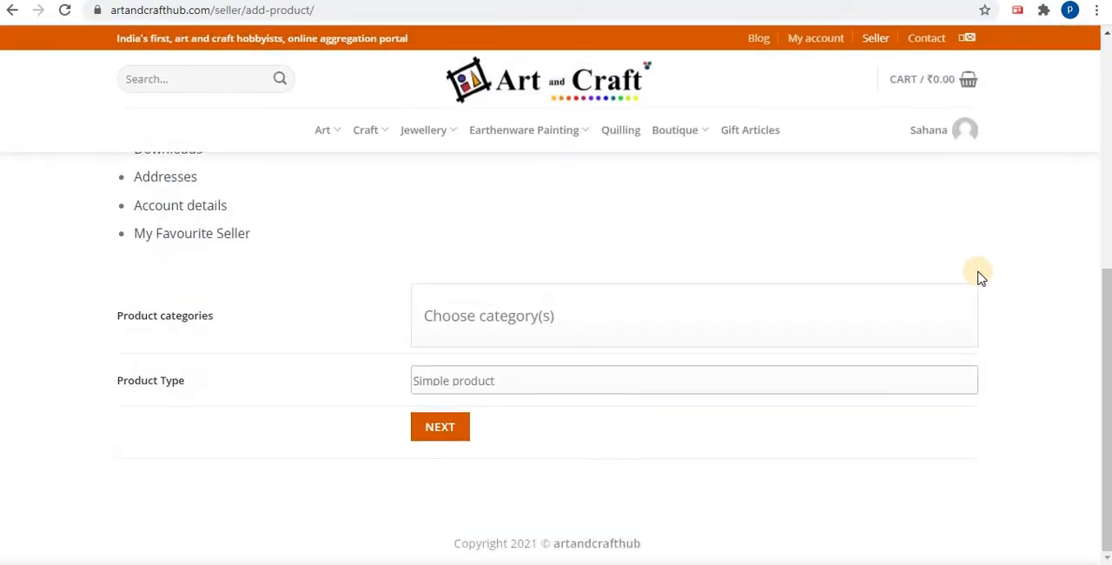
{"action": "scroll", "coordinate": [980, 276], "scroll_direction": "up", "scroll_amount": 4}
{"action": "scroll", "coordinate": [980, 277], "scroll_direction": "down", "scroll_amount": 4}
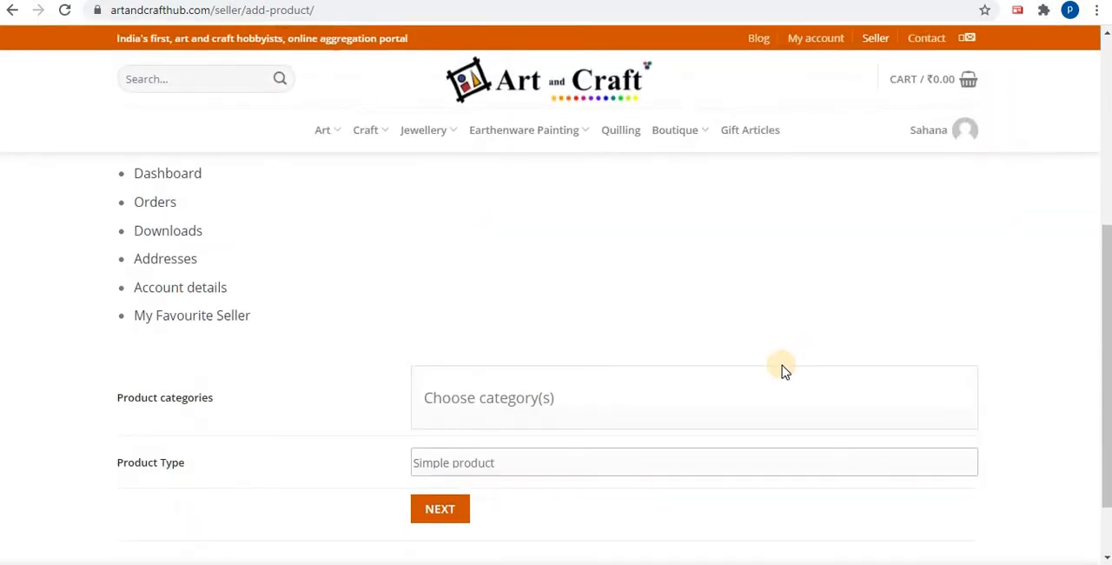
{"action": "left_click", "coordinate": [765, 387]}
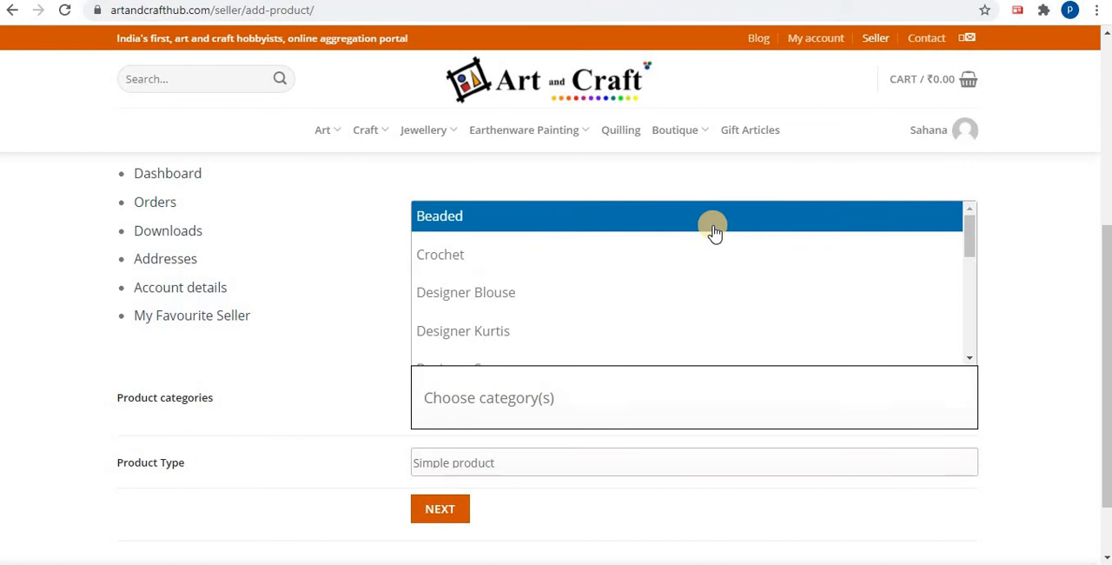
{"action": "left_click", "coordinate": [713, 230]}
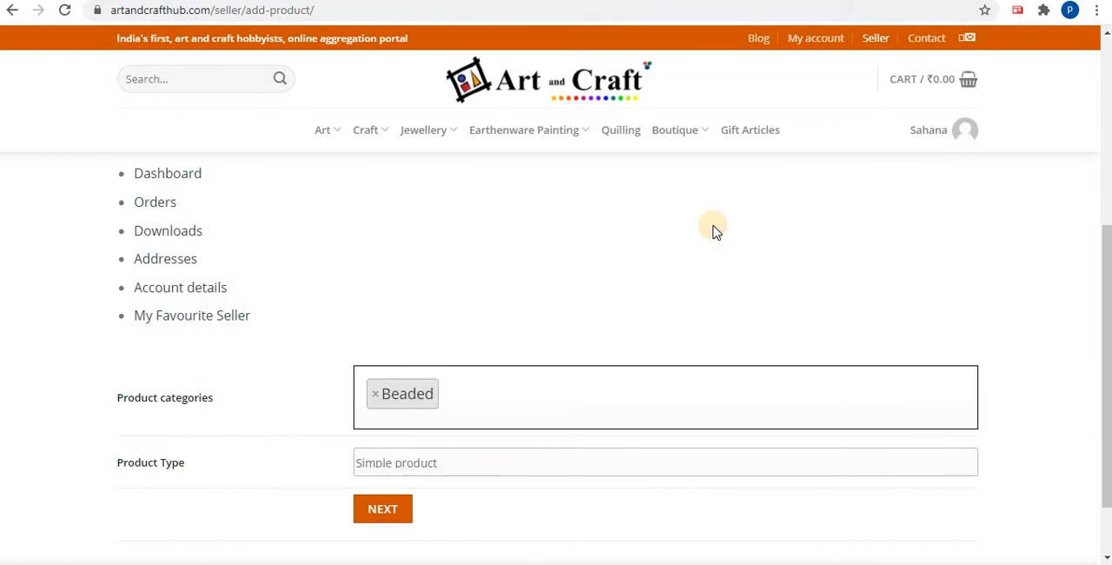
{"action": "scroll", "coordinate": [712, 229], "scroll_direction": "down", "scroll_amount": 1}
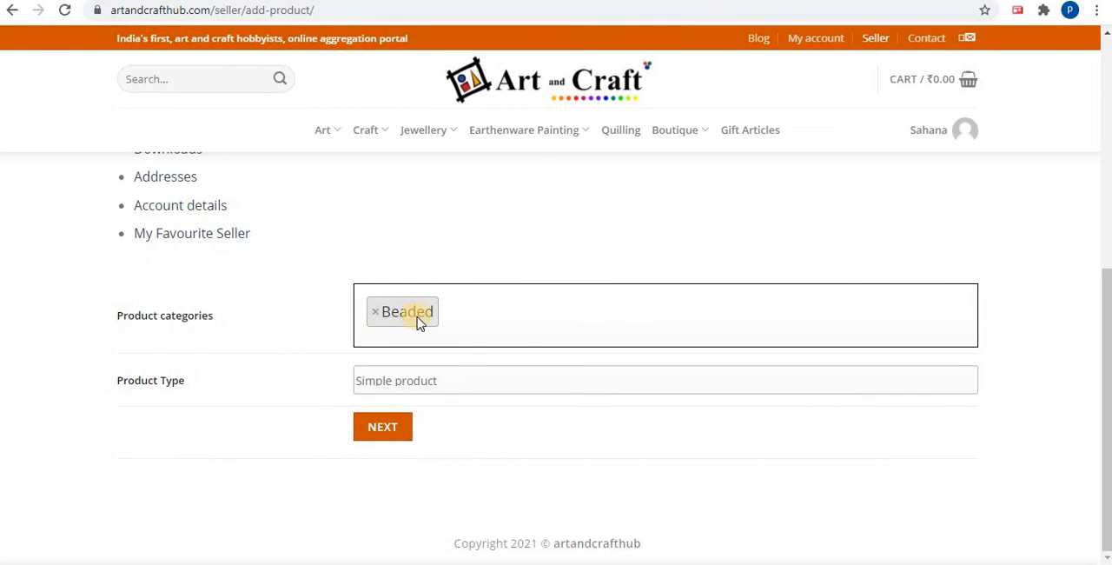
Set the product type to Simple product and continue to the product details form
{"action": "left_click", "coordinate": [432, 385]}
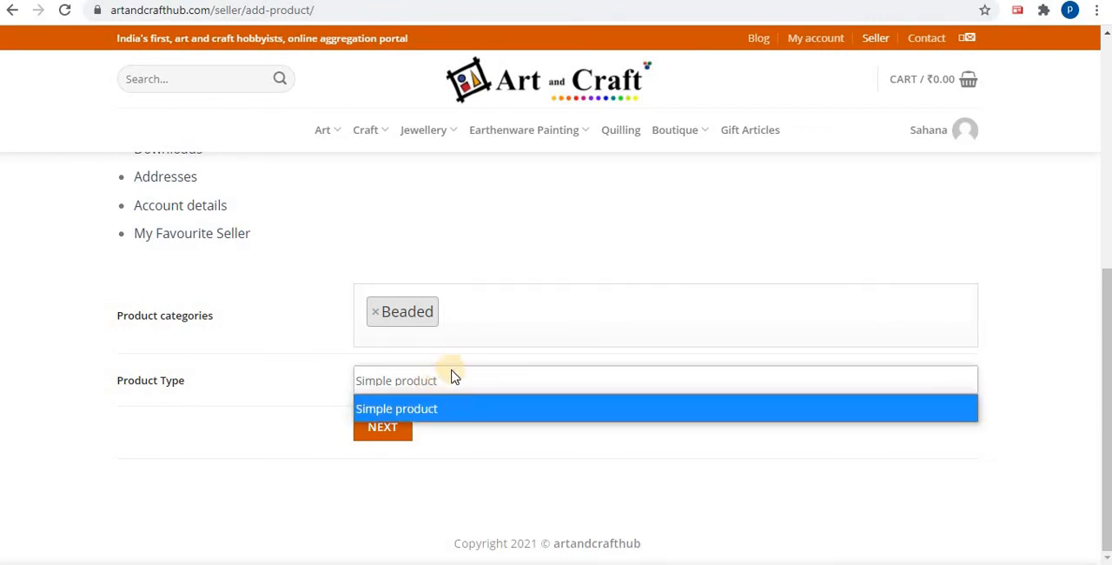
{"action": "left_click", "coordinate": [461, 388]}
{"action": "left_click", "coordinate": [433, 385]}
{"action": "left_click", "coordinate": [444, 403]}
{"action": "left_click", "coordinate": [393, 427]}
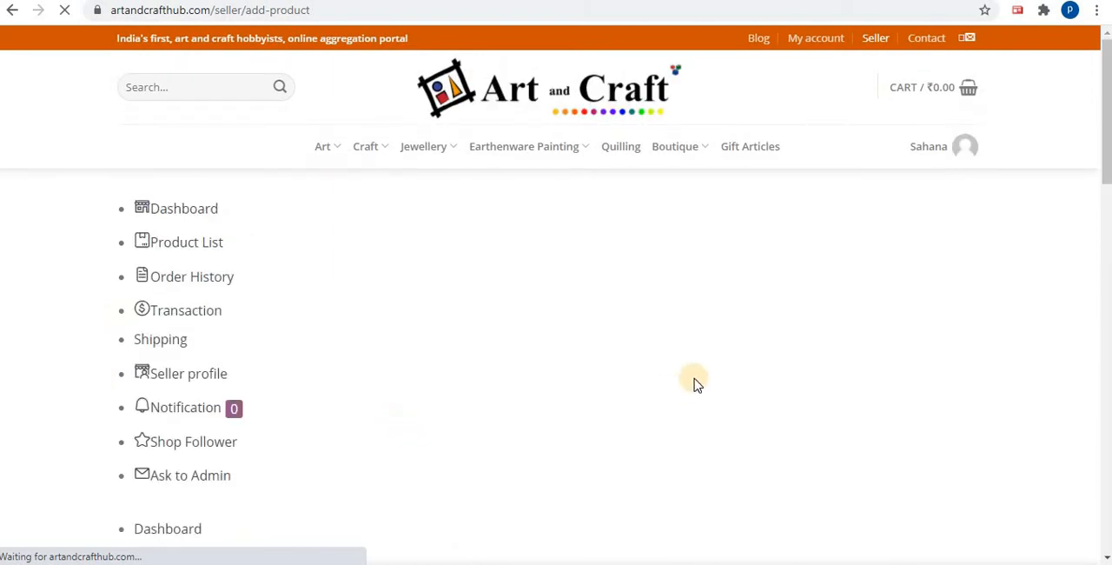
Enter "crochet cup" as the product name
{"action": "scroll", "coordinate": [695, 382], "scroll_direction": "down", "scroll_amount": 5}
{"action": "scroll", "coordinate": [699, 375], "scroll_direction": "down", "scroll_amount": 6}
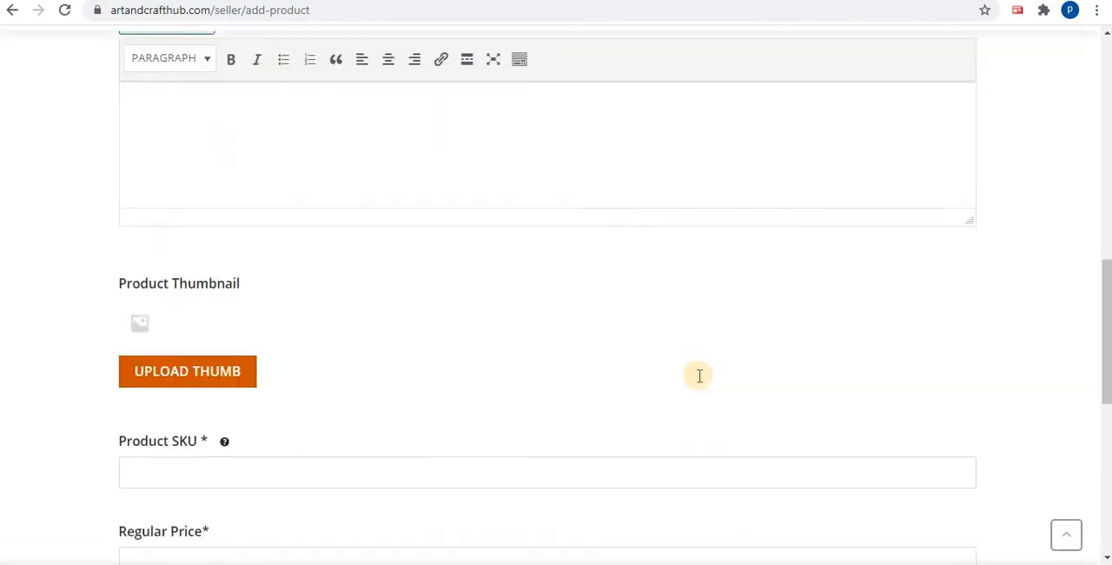
{"action": "scroll", "coordinate": [699, 375], "scroll_direction": "up", "scroll_amount": 2}
{"action": "scroll", "coordinate": [700, 375], "scroll_direction": "up", "scroll_amount": 5}
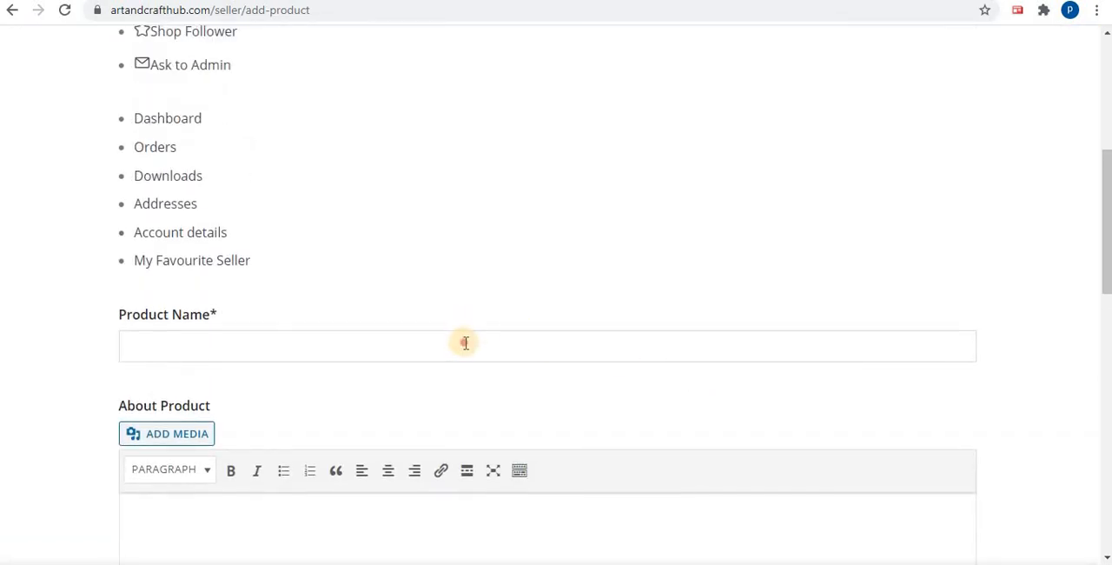
{"action": "left_click", "coordinate": [466, 343]}
{"action": "type", "text": "crochet cup"}
Switch to the Word document and copy the full long description text, from "Crochet bowl handicraft" through the final "Crochet" line
{"action": "scroll", "coordinate": [468, 342], "scroll_direction": "down", "scroll_amount": 1}
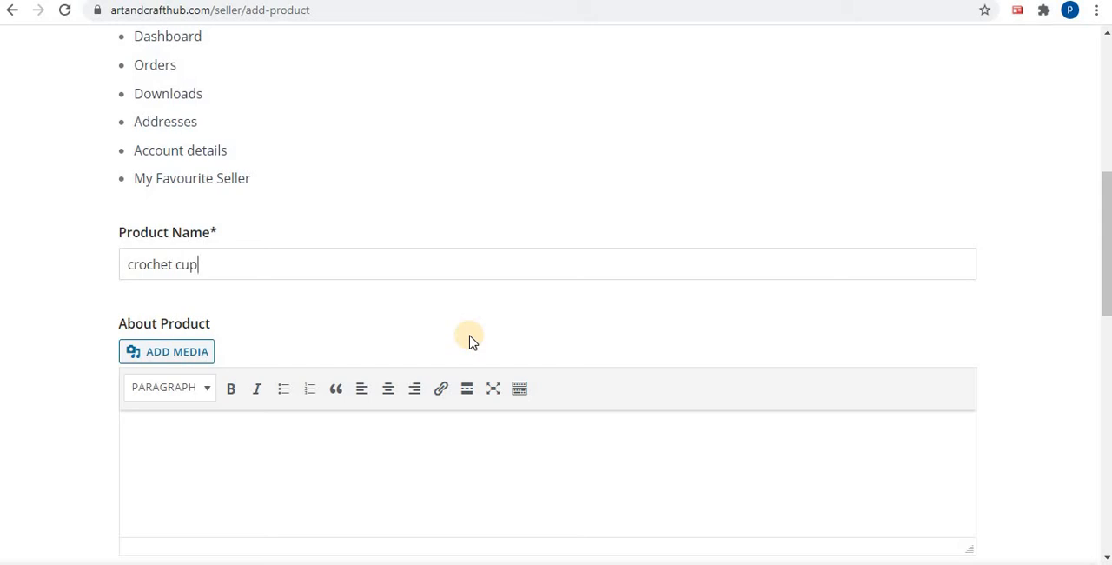
{"action": "scroll", "coordinate": [469, 339], "scroll_direction": "down", "scroll_amount": 2}
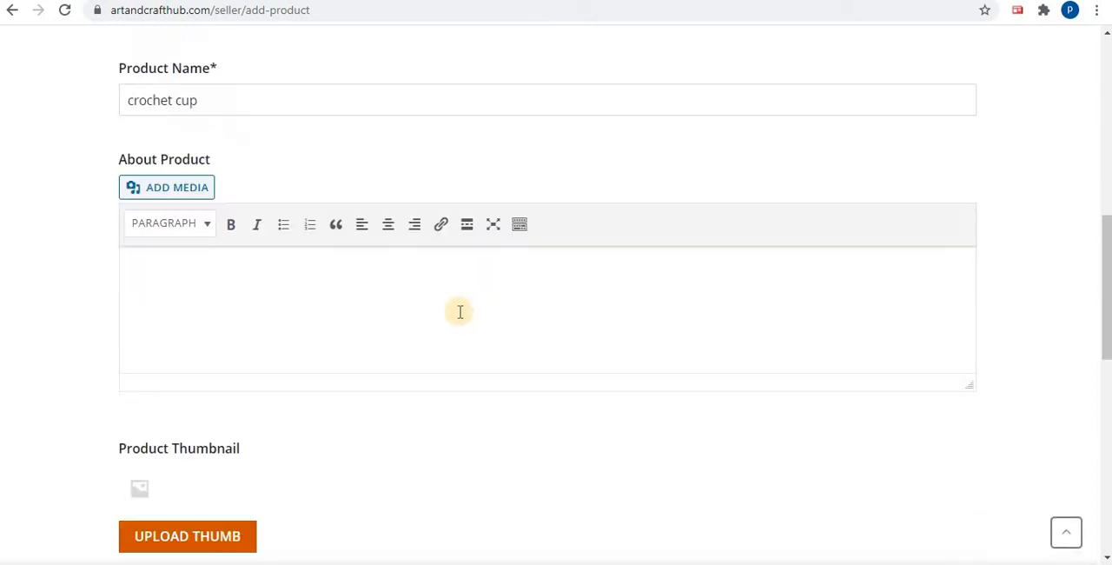
{"action": "left_click", "coordinate": [341, 284]}
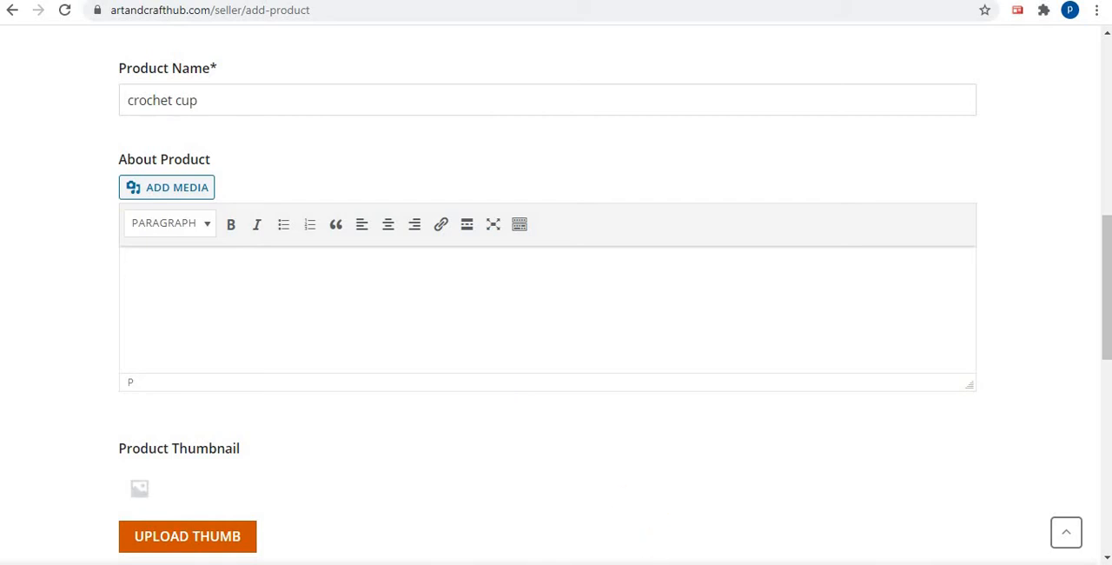
{"action": "key", "text": "alt+Tab"}
{"action": "left_click", "coordinate": [307, 241]}
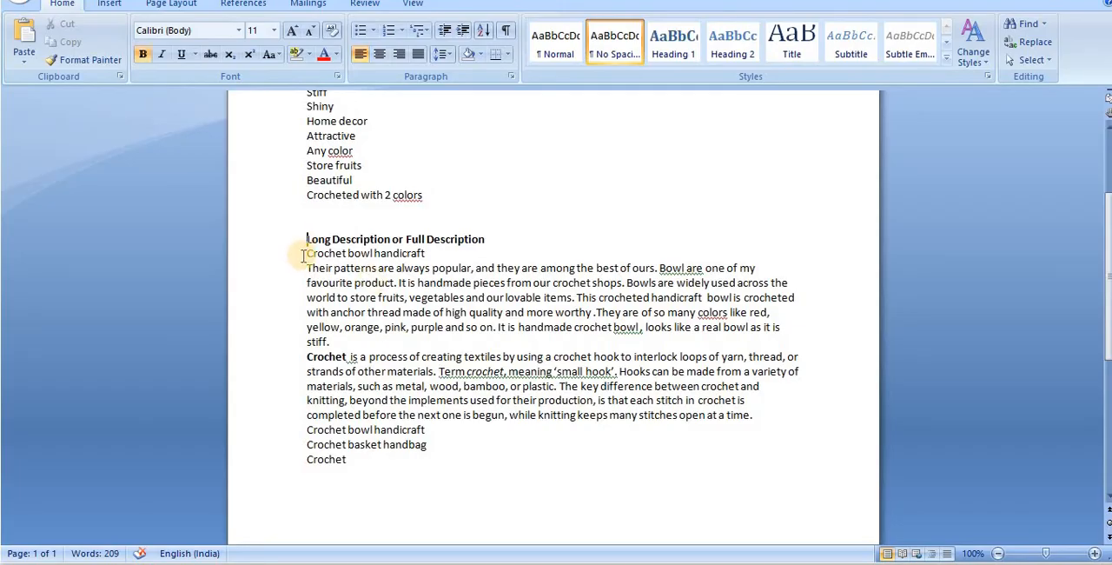
{"action": "left_click_drag", "start_coordinate": [305, 252], "coordinate": [561, 467]}
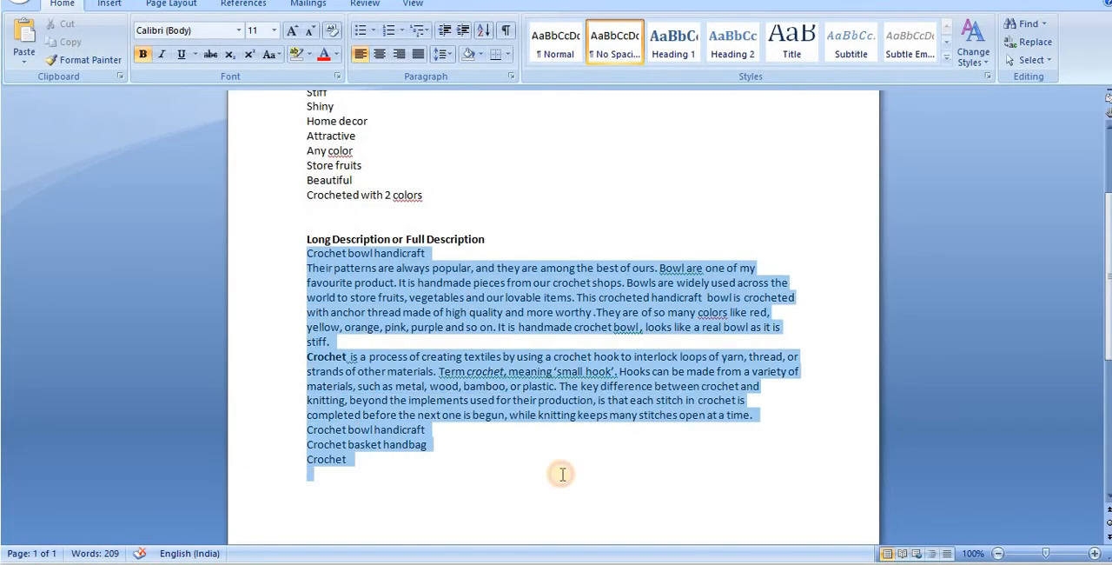
{"action": "right_click", "coordinate": [415, 388]}
{"action": "left_click", "coordinate": [302, 191]}
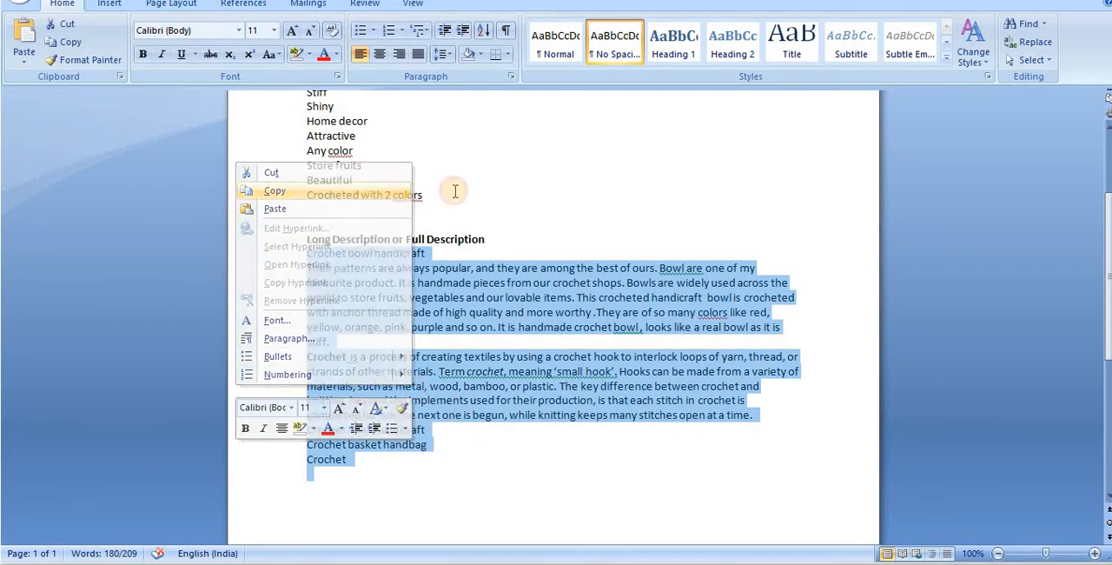
Switch back to the browser and paste the copied long description into the About Product editor
{"action": "key", "text": "alt+Tab"}
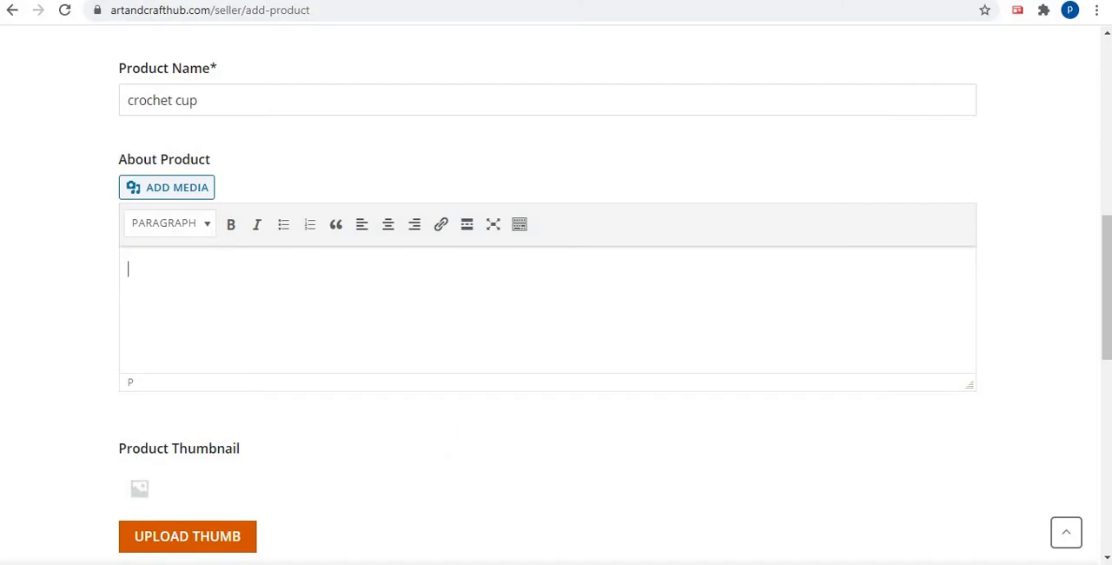
{"action": "right_click", "coordinate": [221, 271]}
{"action": "left_click", "coordinate": [251, 397]}
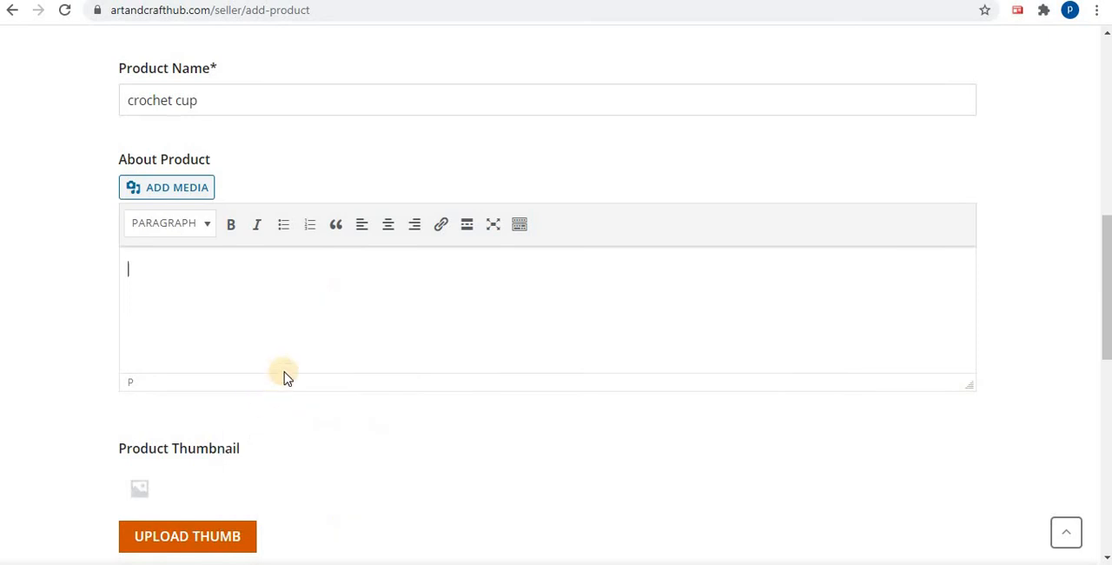
{"action": "scroll", "coordinate": [369, 330], "scroll_direction": "up", "scroll_amount": 3}
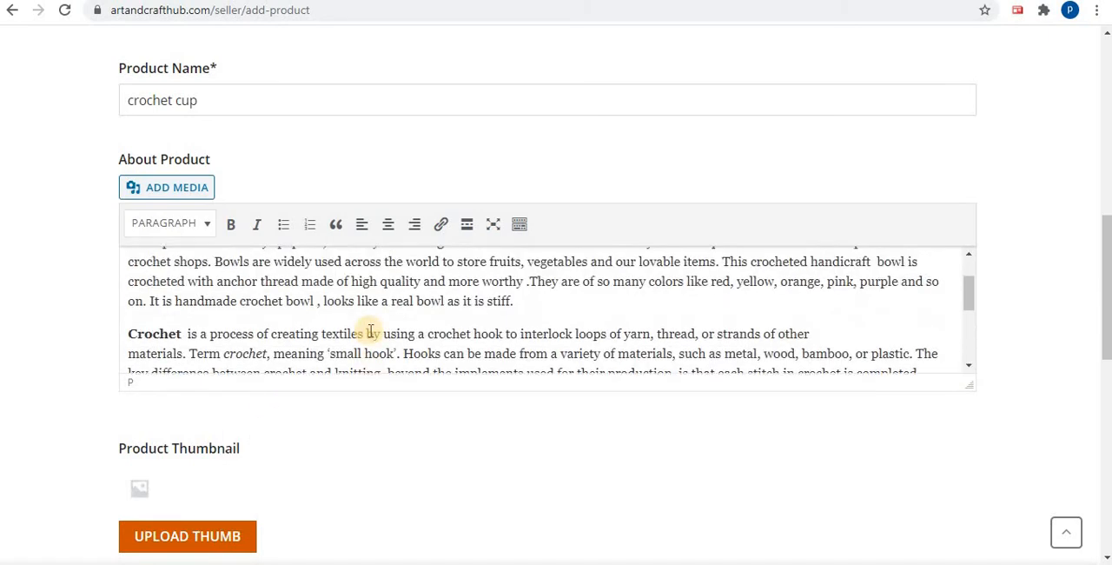
{"action": "scroll", "coordinate": [369, 330], "scroll_direction": "up", "scroll_amount": 2}
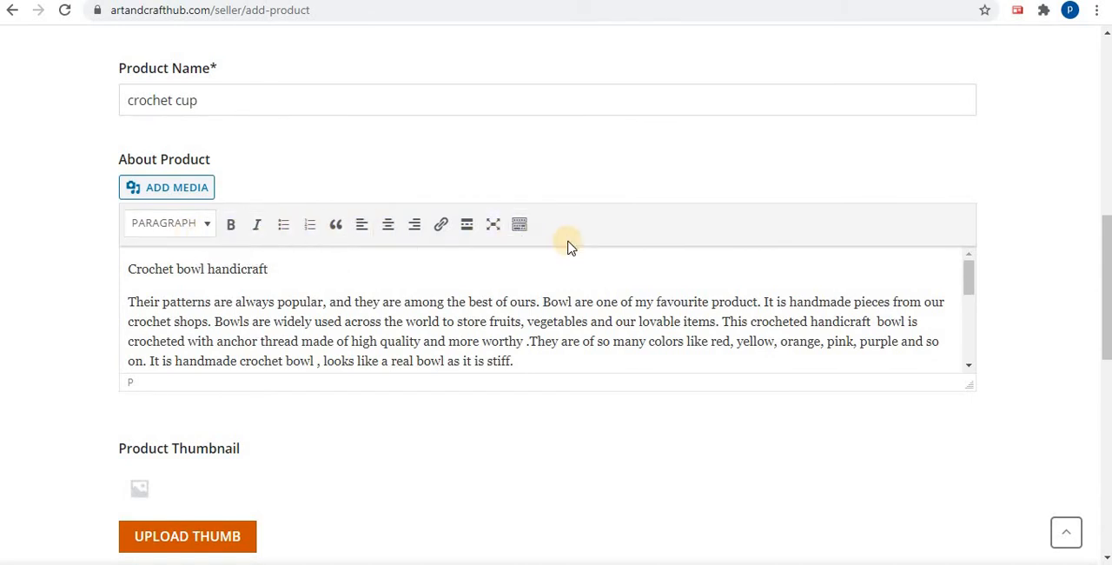
{"action": "scroll", "coordinate": [567, 247], "scroll_direction": "down", "scroll_amount": 2}
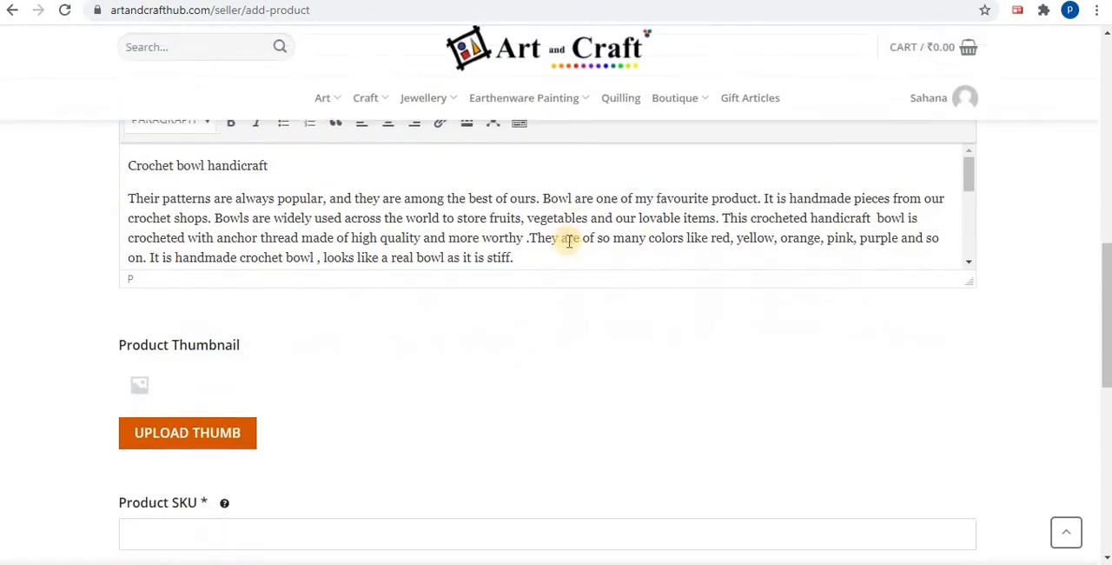
{"action": "scroll", "coordinate": [571, 245], "scroll_direction": "up", "scroll_amount": 2}
Insert a blank paragraph after "looks like a real bowl as it is stiff." and show the editor's additional formatting tools
{"action": "left_click", "coordinate": [545, 352]}
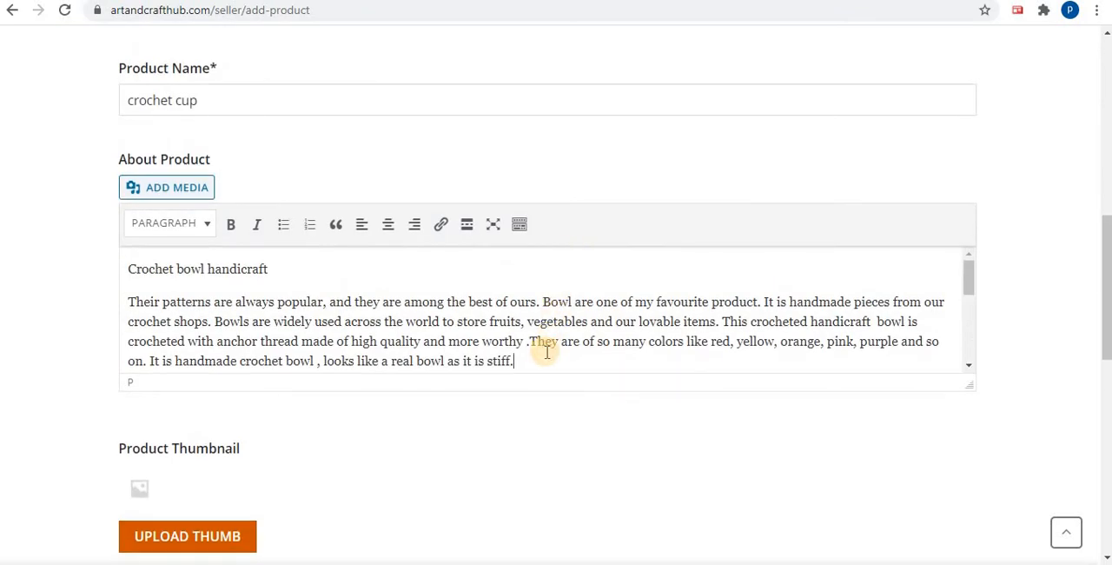
{"action": "key", "text": "Return"}
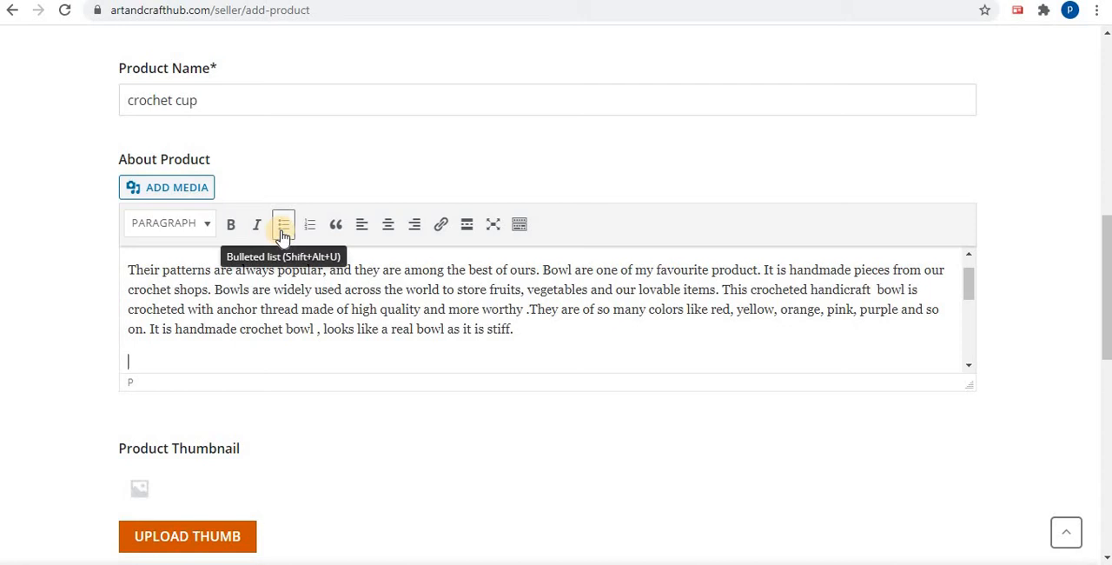
{"action": "left_click", "coordinate": [520, 225]}
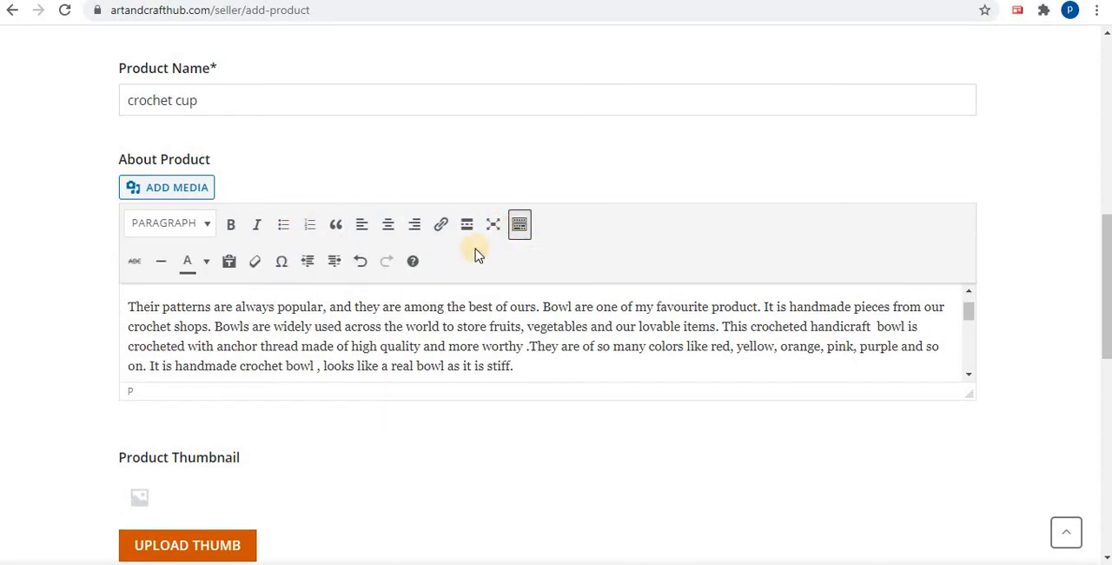
{"action": "left_click", "coordinate": [204, 260]}
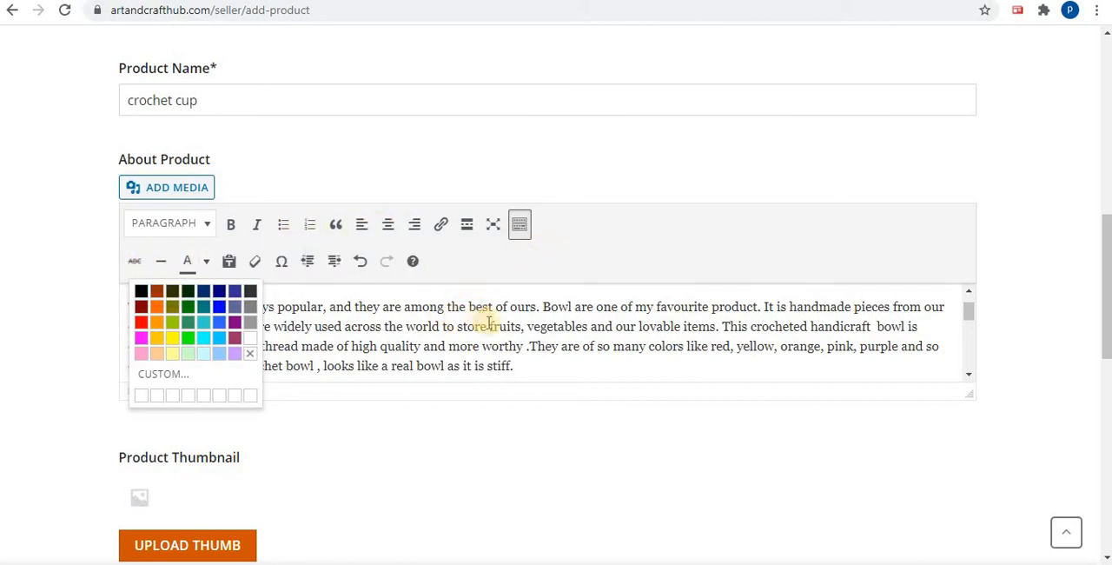
{"action": "left_click", "coordinate": [615, 331]}
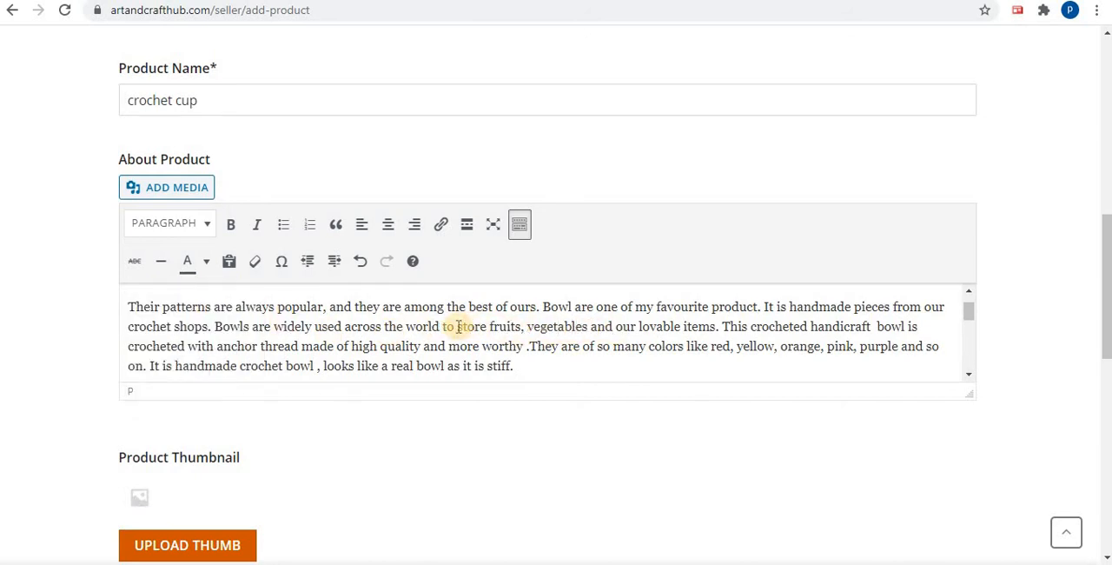
Color the text "store fruits, vegetables and our lovable item" red in the product description
{"action": "left_click_drag", "start_coordinate": [458, 327], "coordinate": [710, 326]}
{"action": "left_click", "coordinate": [207, 261]}
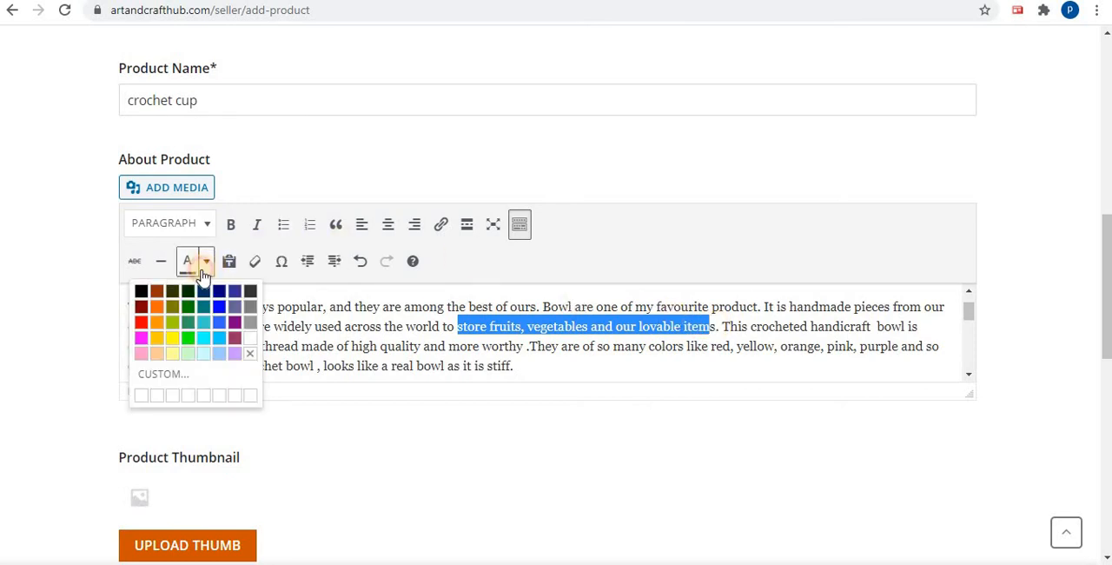
{"action": "left_click", "coordinate": [157, 320]}
Make "ps. Bowls are widely used" bold and "igh quality and more worthy ." bold italic in the description
{"action": "left_click_drag", "start_coordinate": [344, 327], "coordinate": [194, 325]}
{"action": "left_click", "coordinate": [230, 225]}
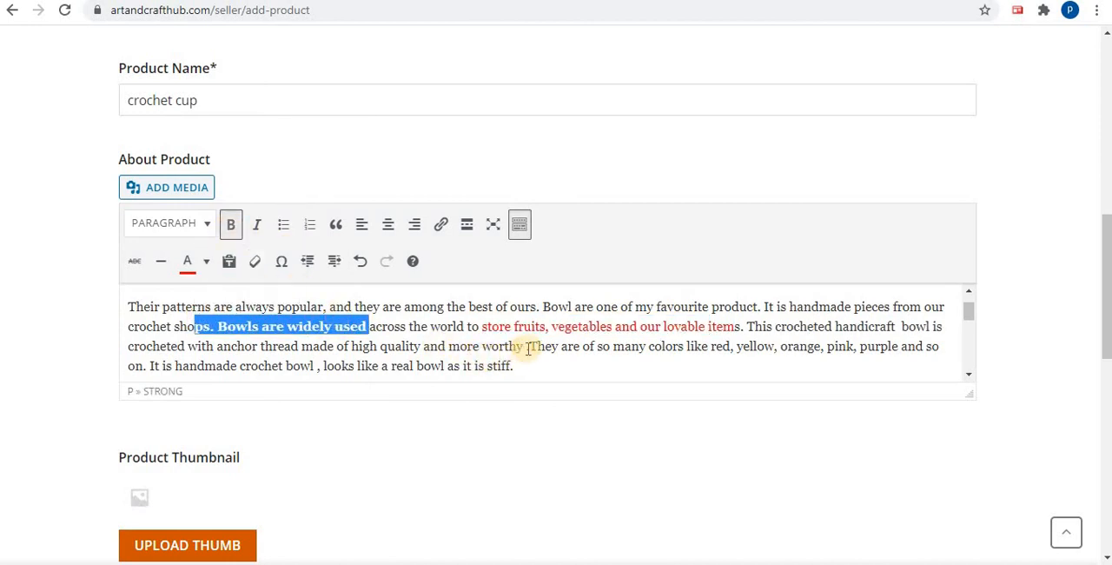
{"action": "left_click_drag", "start_coordinate": [528, 347], "coordinate": [358, 348]}
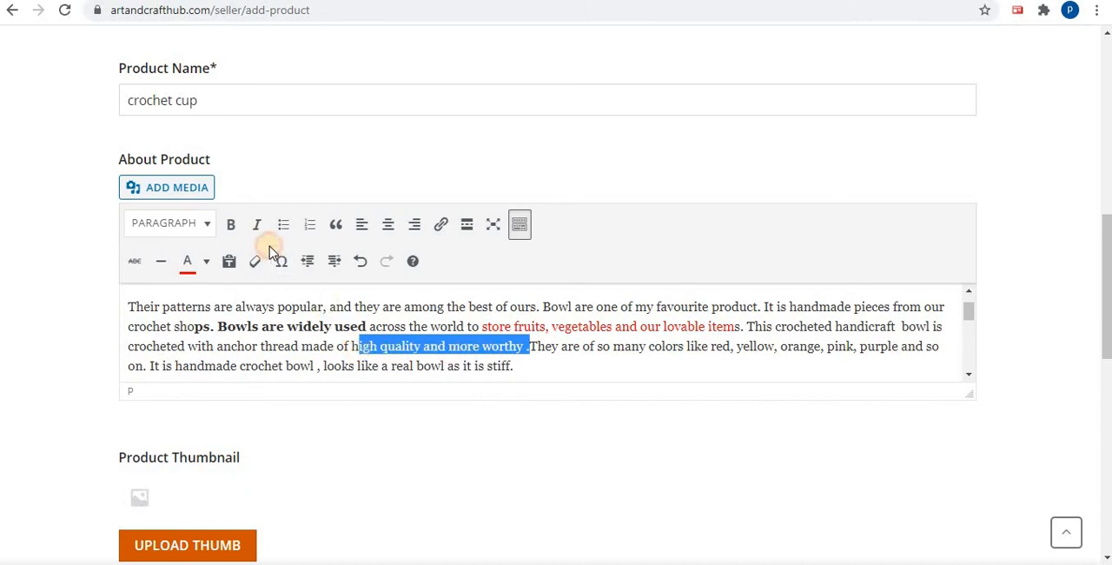
{"action": "left_click", "coordinate": [234, 229]}
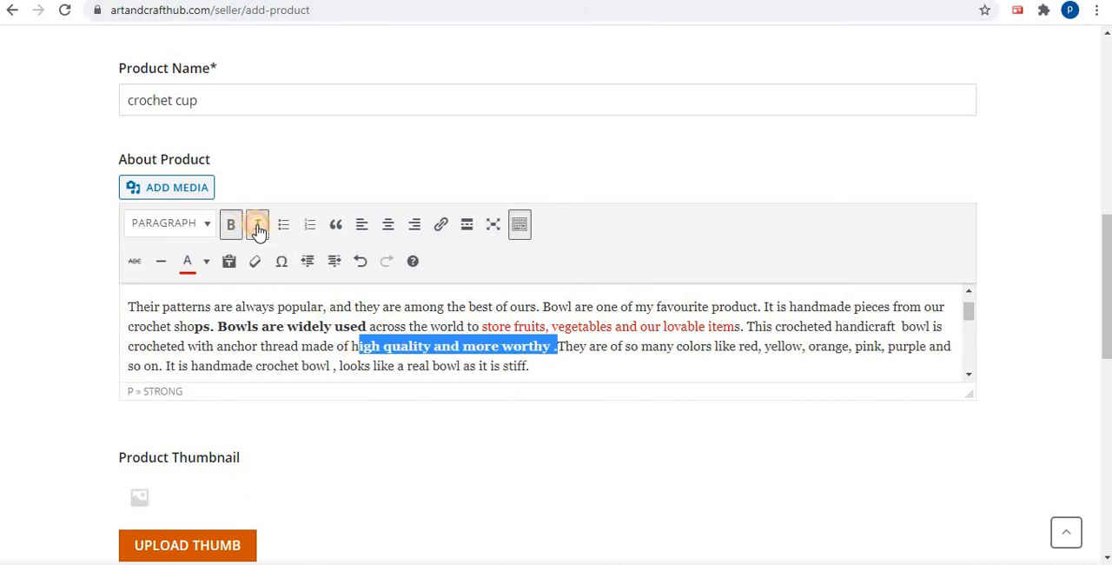
{"action": "left_click", "coordinate": [257, 228]}
Start adding media at the blank line above the Crochet paragraph and open the file selection for upload
{"action": "scroll", "coordinate": [697, 333], "scroll_direction": "down", "scroll_amount": 1}
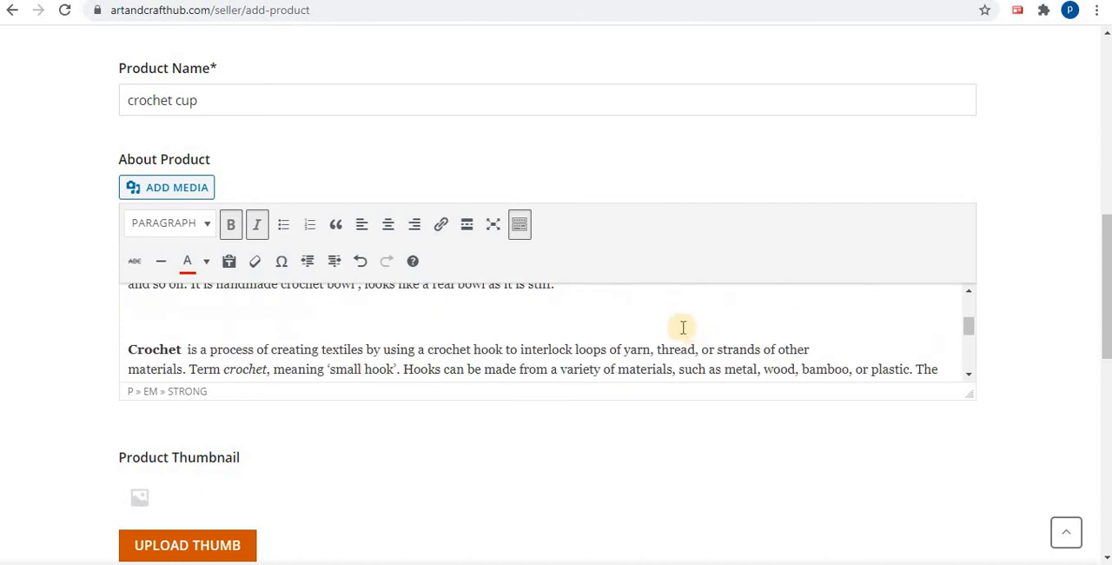
{"action": "left_click", "coordinate": [330, 312]}
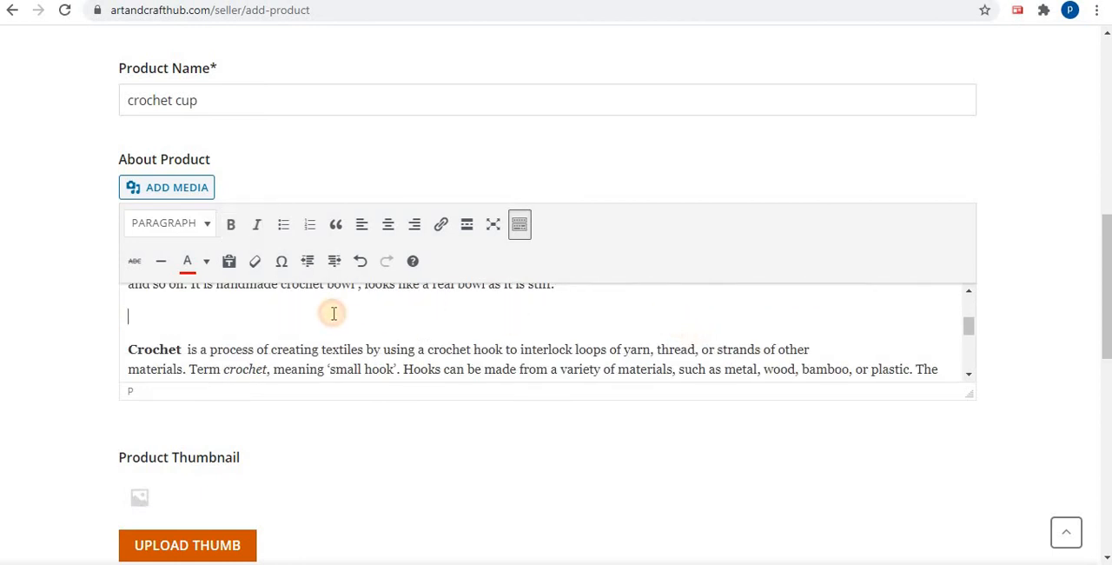
{"action": "left_click", "coordinate": [185, 191]}
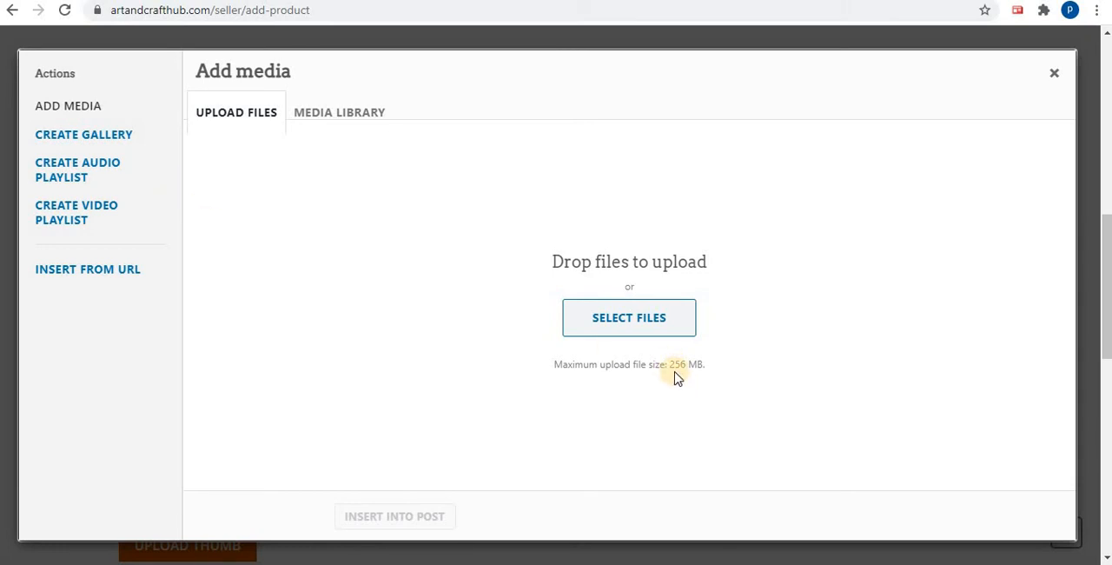
{"action": "left_click", "coordinate": [663, 333]}
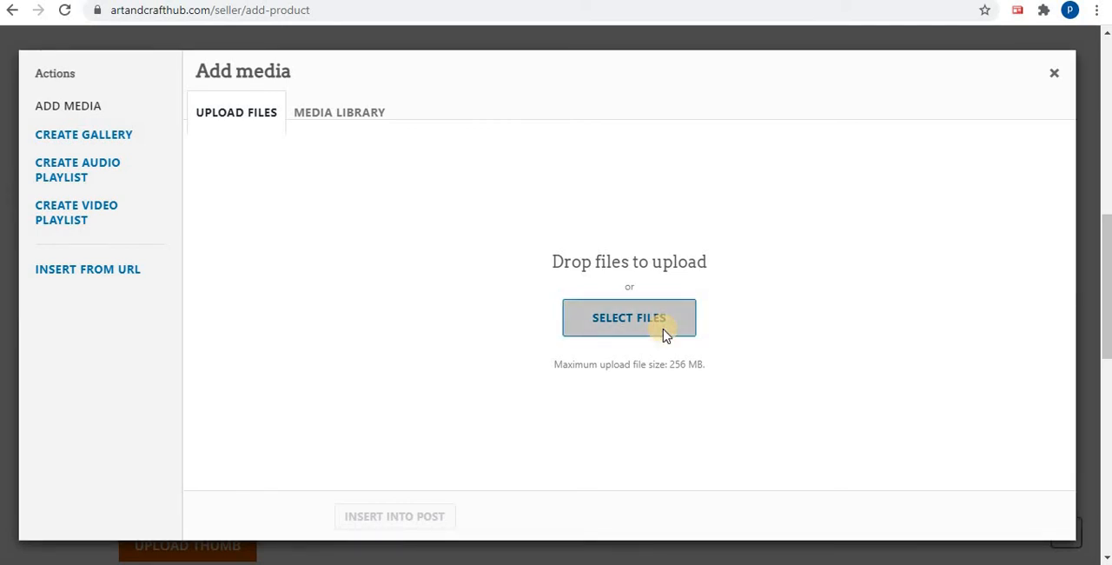
{"action": "left_click", "coordinate": [665, 335]}
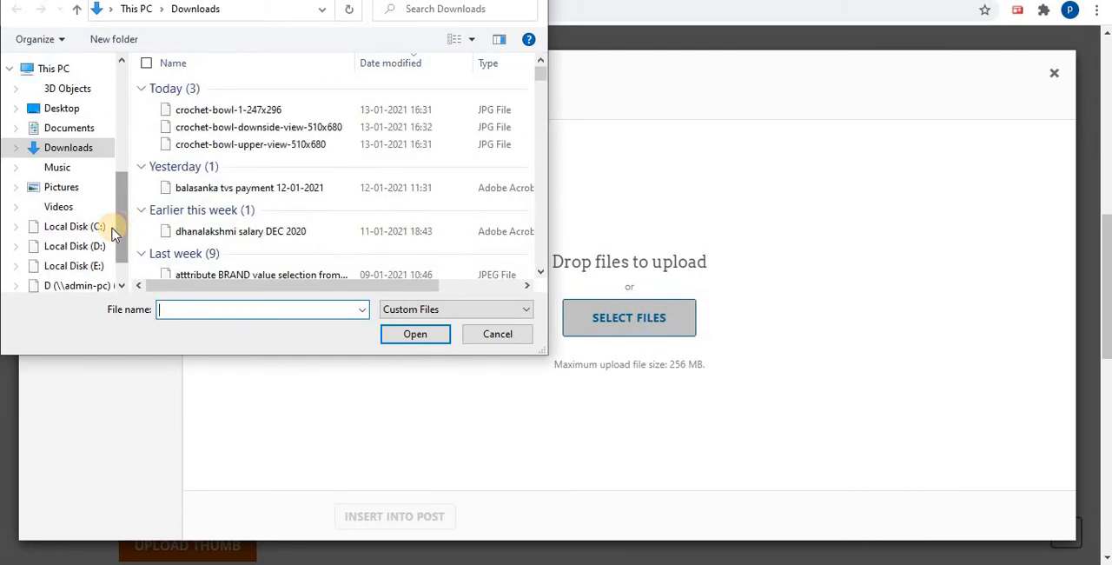
Browse Local Disk (D:) for the file to upload, sorting its contents by name
{"action": "left_click", "coordinate": [92, 248]}
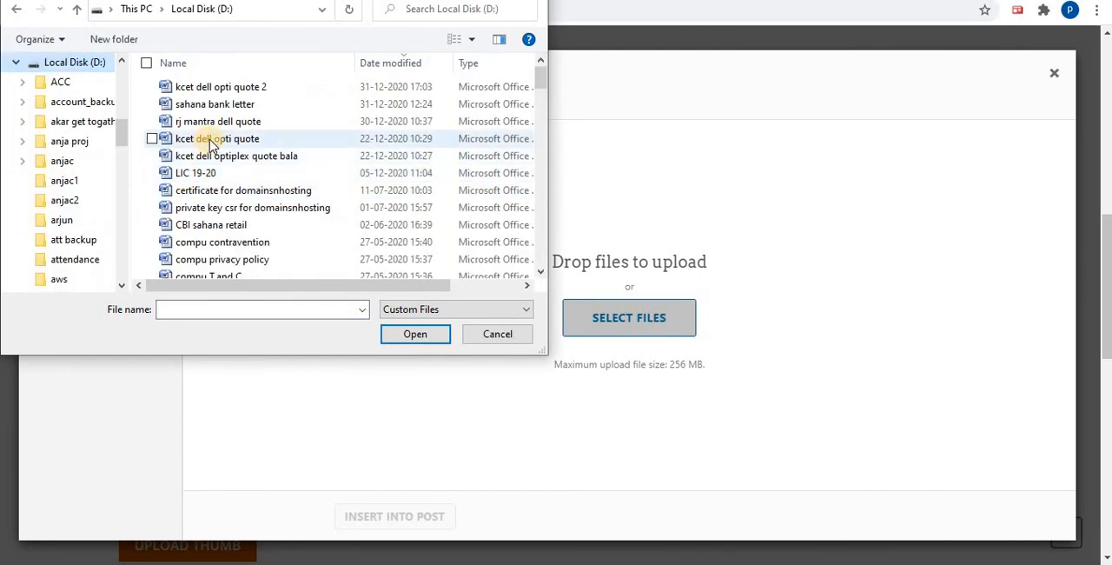
{"action": "scroll", "coordinate": [209, 148], "scroll_direction": "down", "scroll_amount": 15}
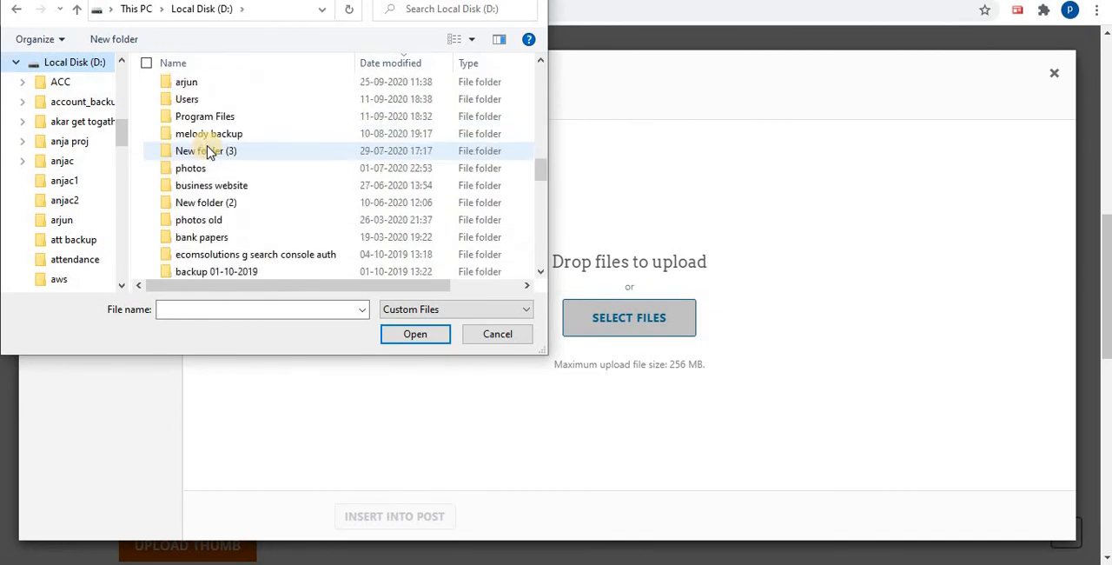
{"action": "scroll", "coordinate": [209, 152], "scroll_direction": "up", "scroll_amount": 3}
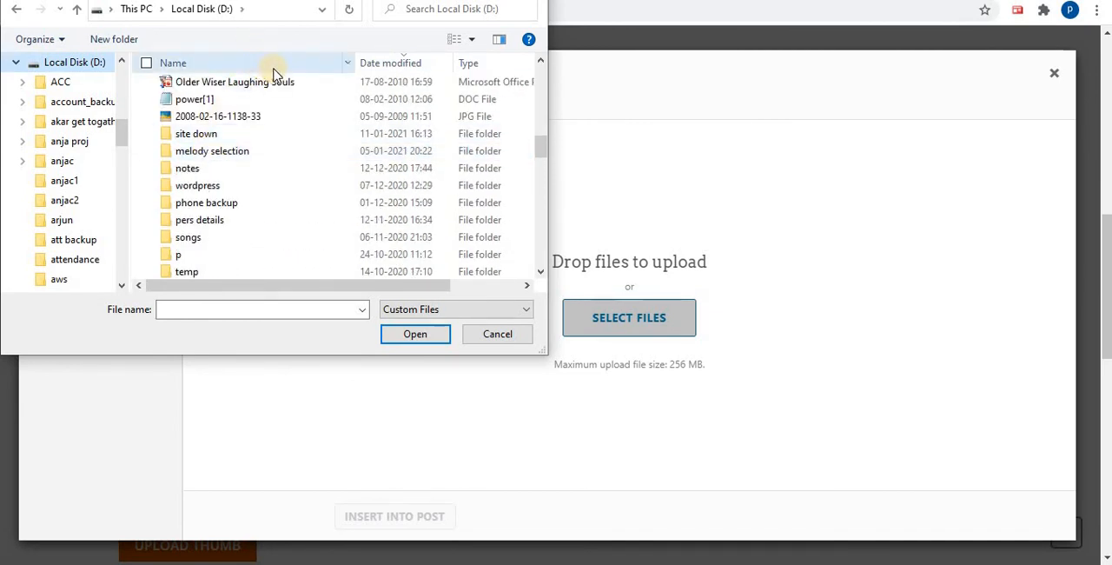
{"action": "left_click", "coordinate": [302, 69]}
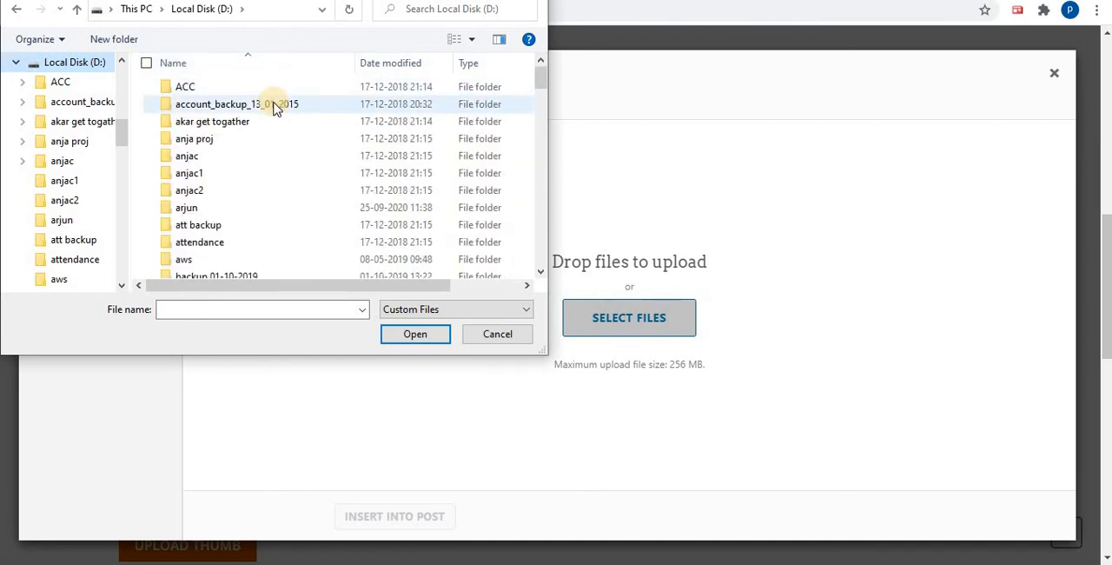
{"action": "scroll", "coordinate": [269, 124], "scroll_direction": "down", "scroll_amount": 1}
{"action": "scroll", "coordinate": [271, 124], "scroll_direction": "up", "scroll_amount": 1}
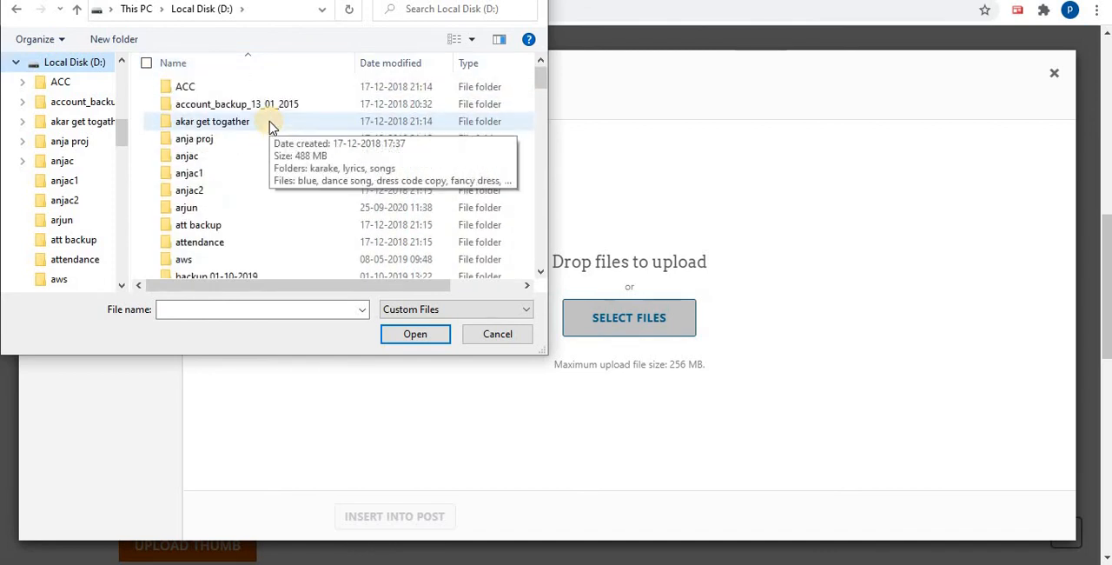
Upload crochet-bowl-downside-view-510x680 from the artandcrafthub.com > product entry pics folder on Local Disk (E:)
{"action": "left_click_drag", "start_coordinate": [125, 136], "coordinate": [118, 263]}
{"action": "left_click", "coordinate": [75, 220]}
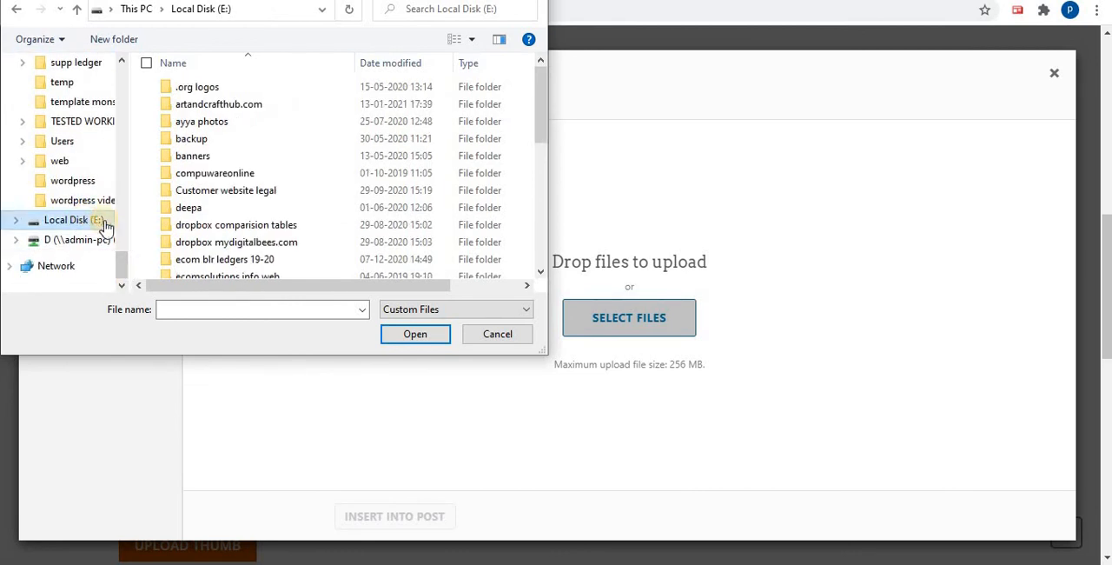
{"action": "double_click", "coordinate": [295, 109]}
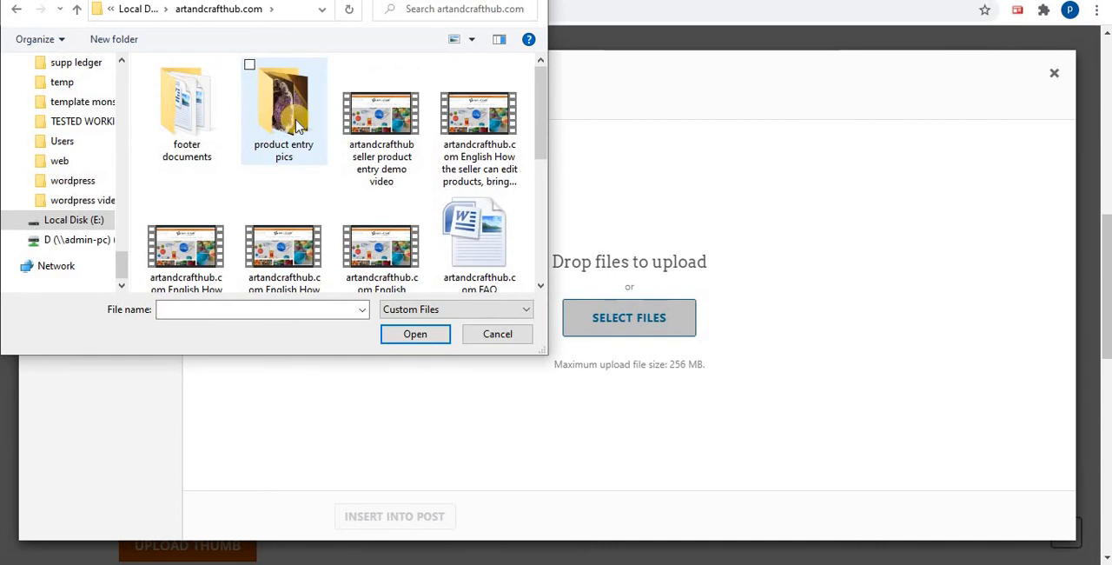
{"action": "double_click", "coordinate": [276, 127]}
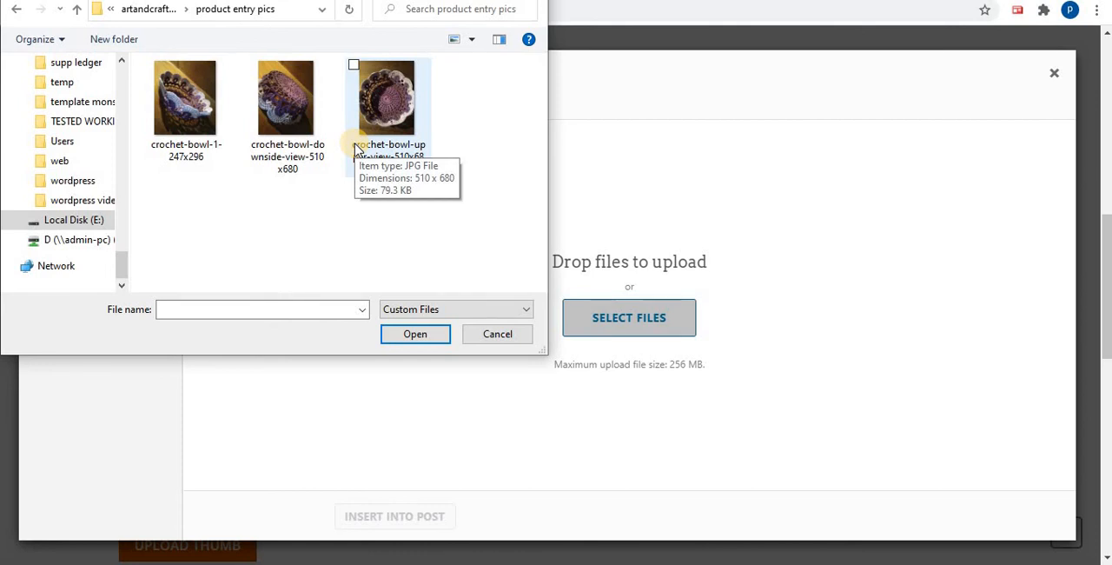
{"action": "left_click", "coordinate": [294, 142]}
{"action": "left_click", "coordinate": [409, 337]}
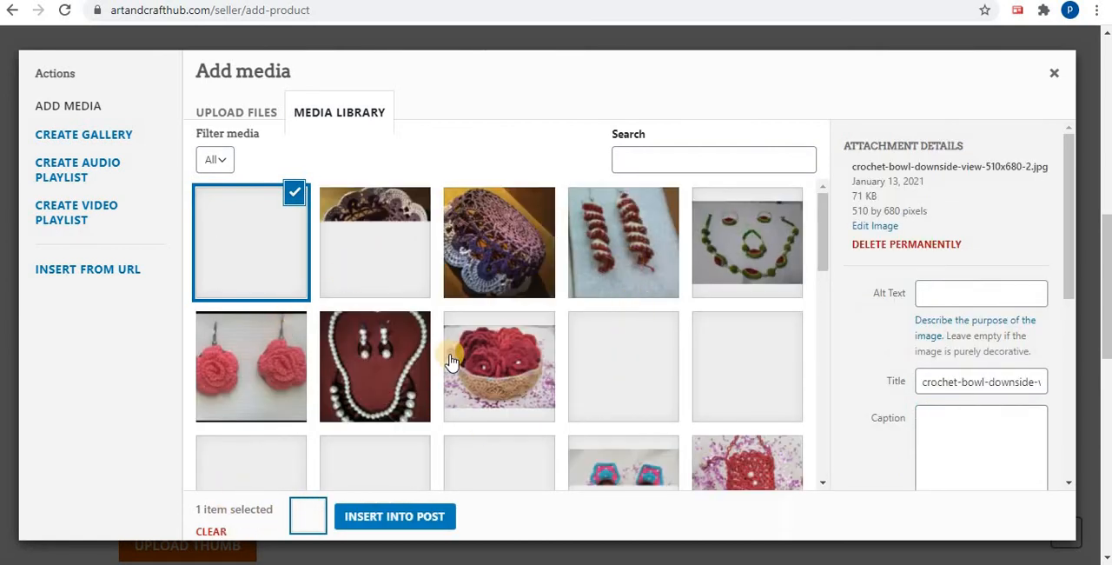
Insert the uploaded downside-view bowl image into the product description and review the description through to its end
{"action": "scroll", "coordinate": [489, 298], "scroll_direction": "down", "scroll_amount": 2}
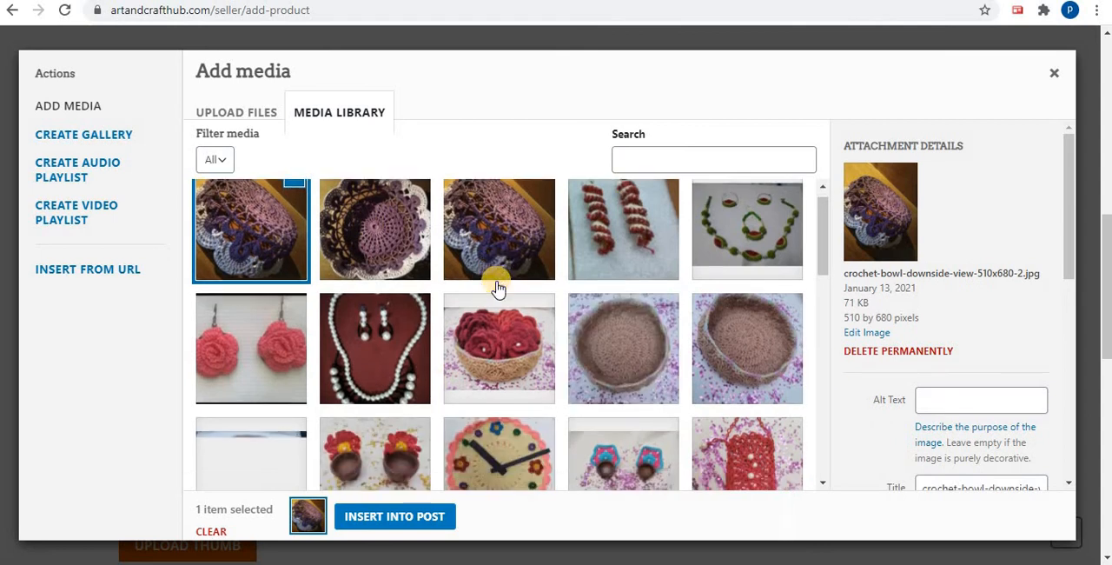
{"action": "left_click", "coordinate": [392, 519]}
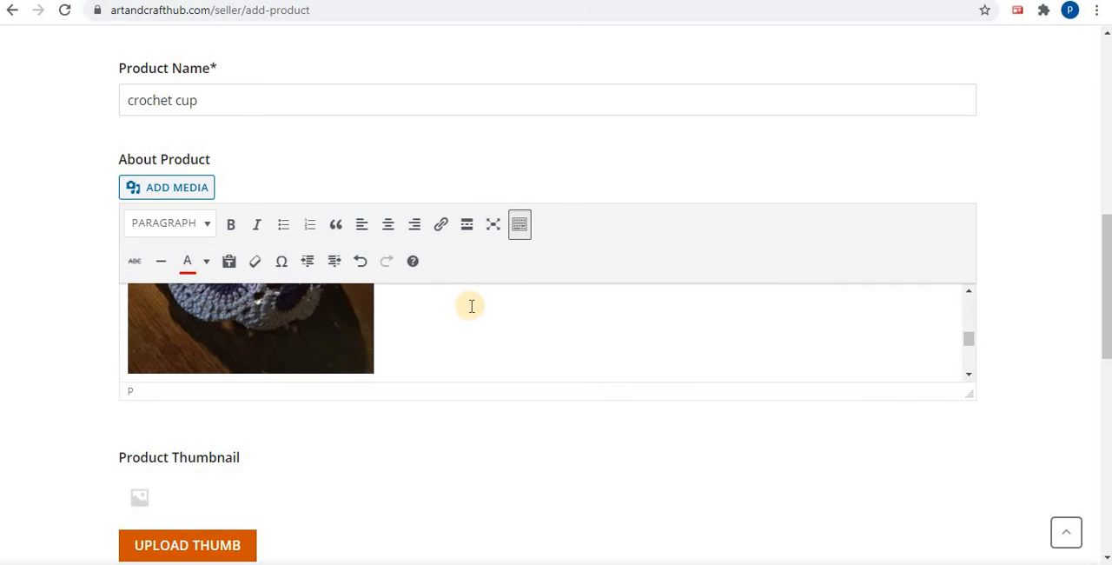
{"action": "scroll", "coordinate": [471, 305], "scroll_direction": "down", "scroll_amount": 2}
{"action": "scroll", "coordinate": [470, 306], "scroll_direction": "up", "scroll_amount": 10}
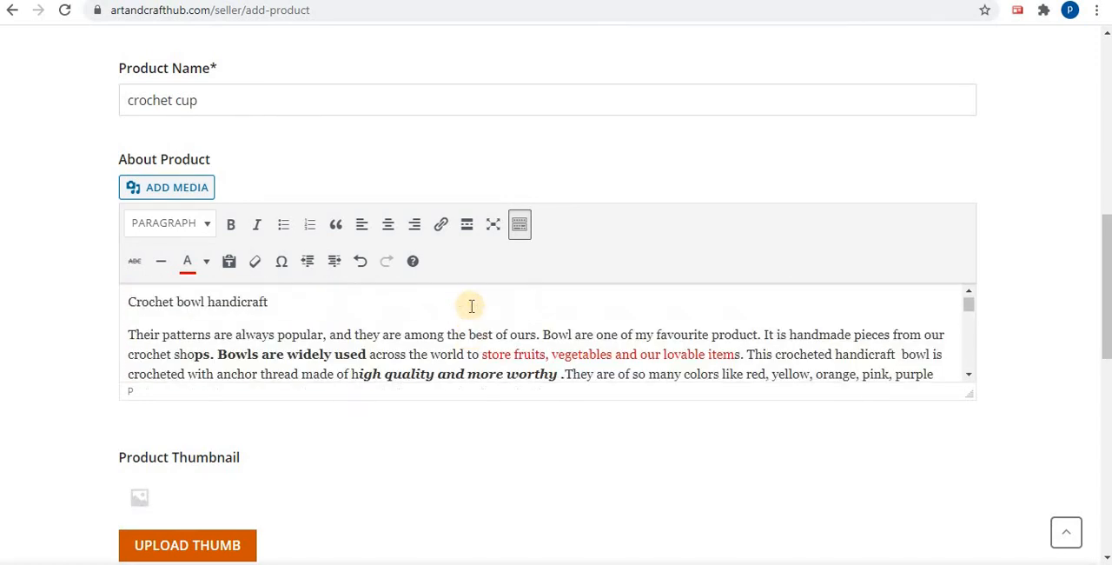
{"action": "scroll", "coordinate": [471, 306], "scroll_direction": "down", "scroll_amount": 5}
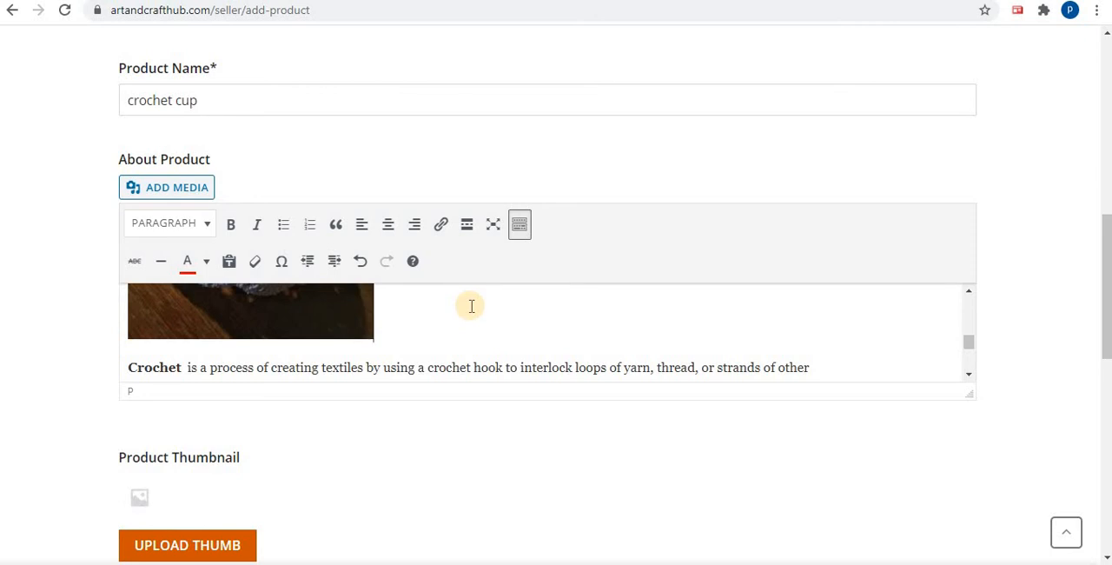
{"action": "scroll", "coordinate": [471, 306], "scroll_direction": "down", "scroll_amount": 5}
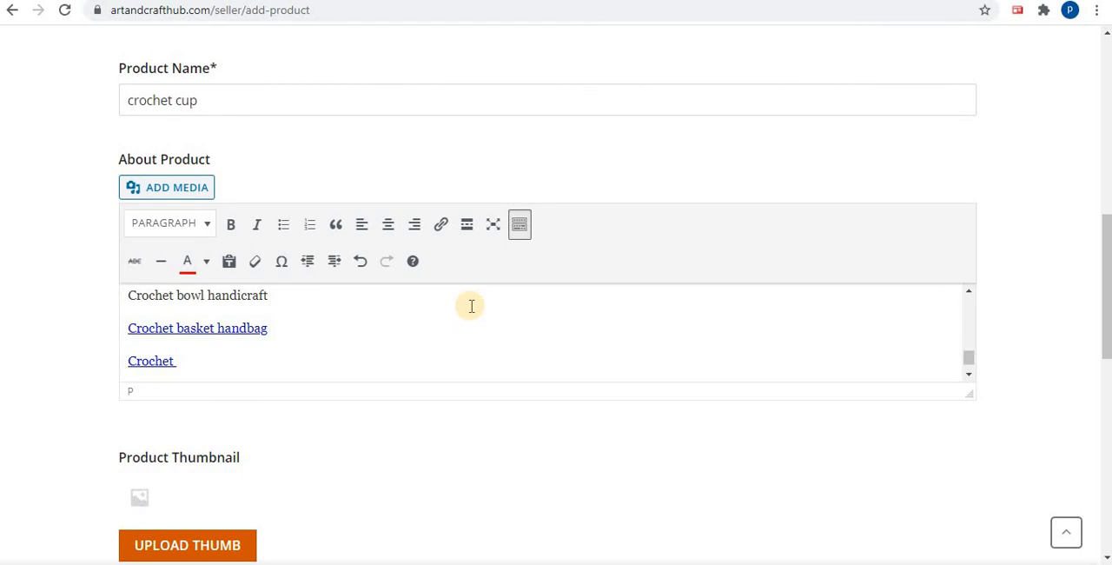
{"action": "scroll", "coordinate": [470, 304], "scroll_direction": "down", "scroll_amount": 1}
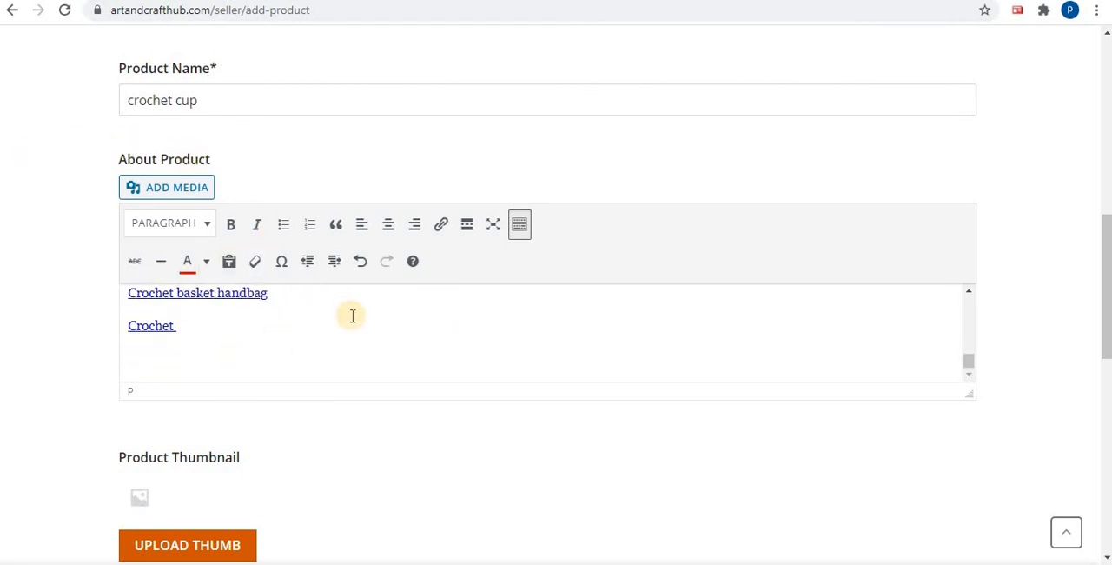
Upload crochet-bowl-1-247x296 from the product entry pics folder for the product thumbnail
{"action": "scroll", "coordinate": [353, 315], "scroll_direction": "down", "scroll_amount": 1}
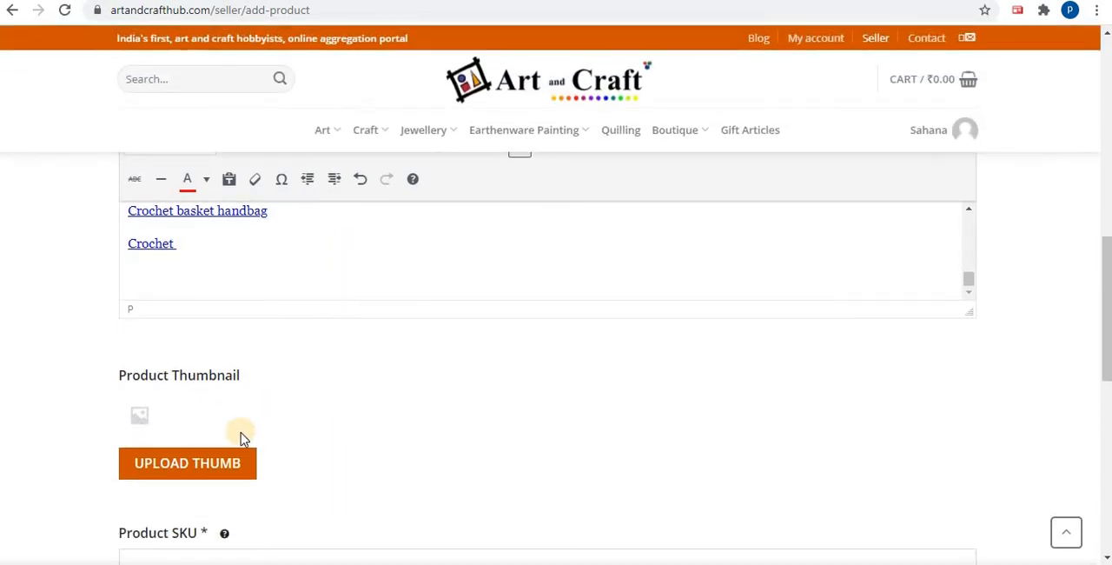
{"action": "left_click", "coordinate": [206, 466]}
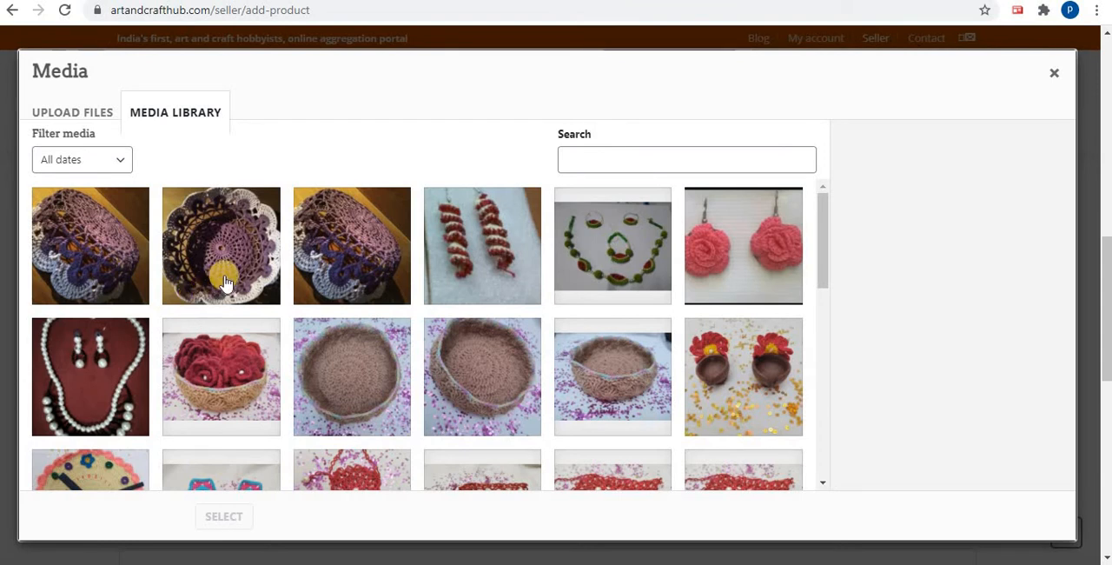
{"action": "left_click", "coordinate": [92, 117]}
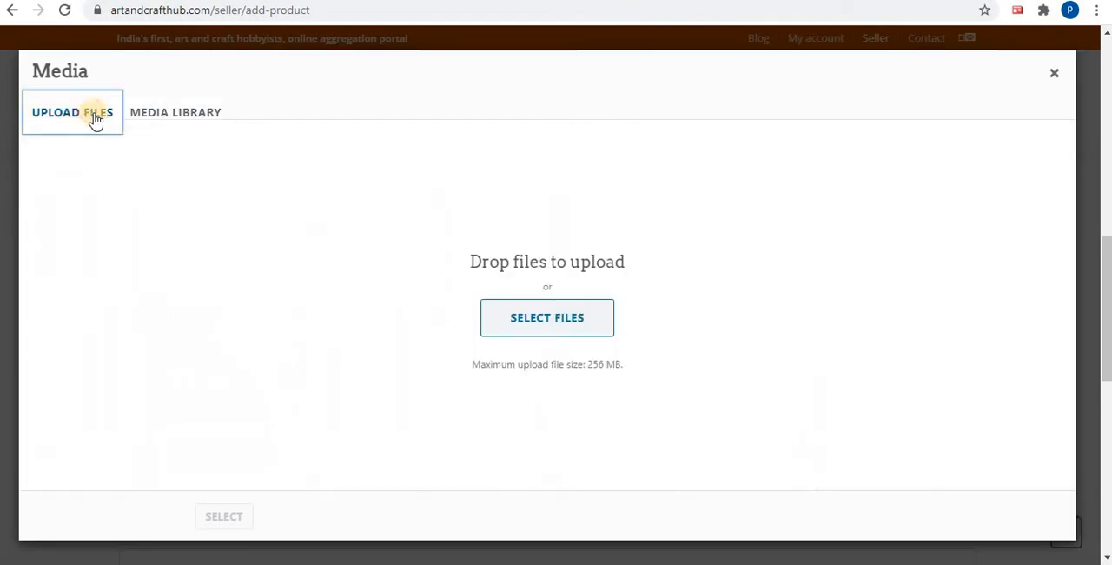
{"action": "left_click", "coordinate": [523, 321]}
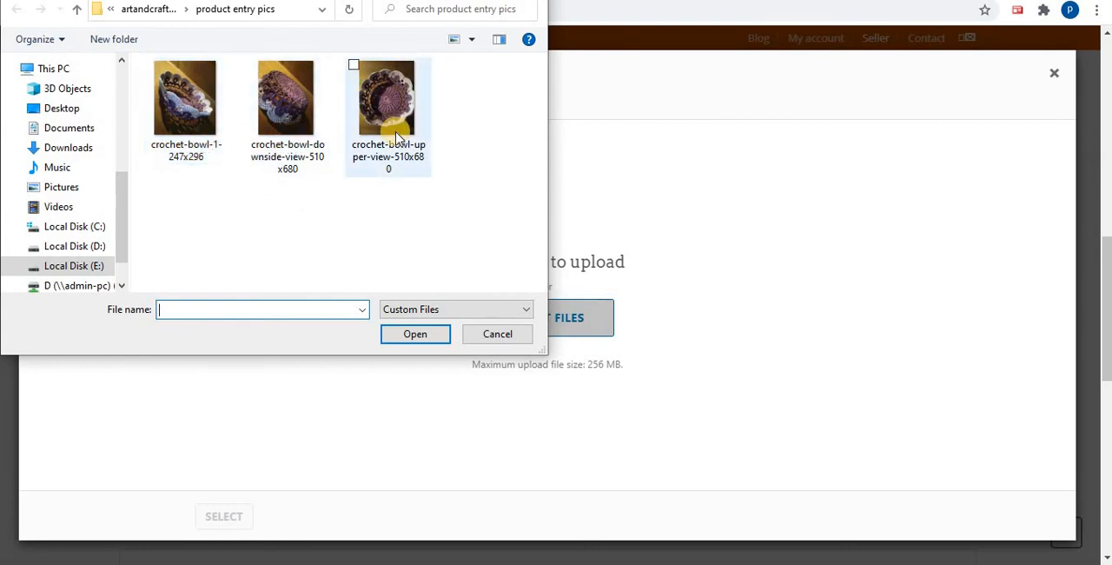
{"action": "left_click", "coordinate": [196, 152]}
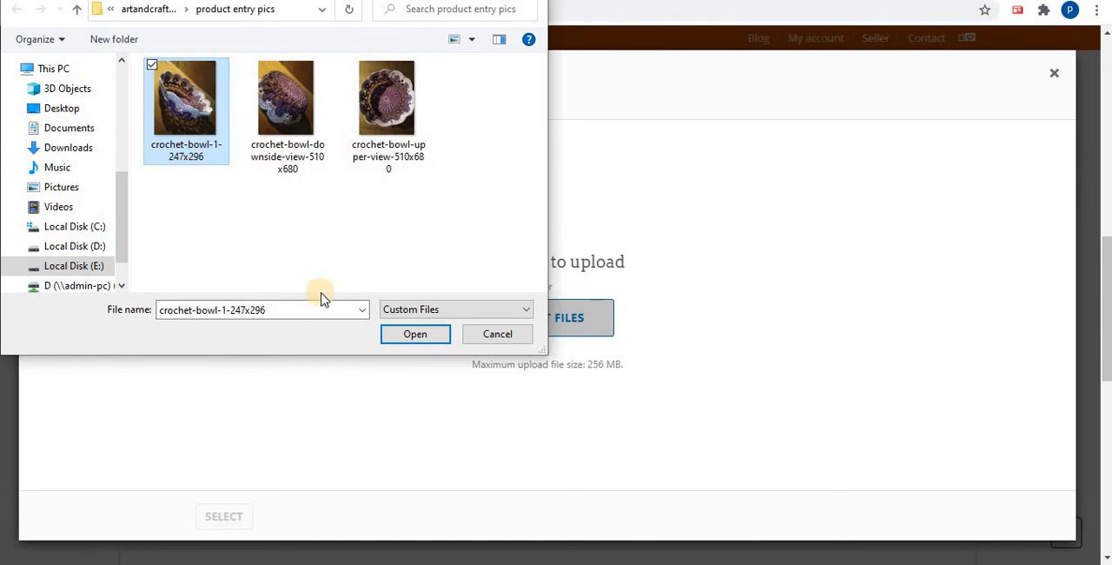
{"action": "left_click", "coordinate": [425, 341]}
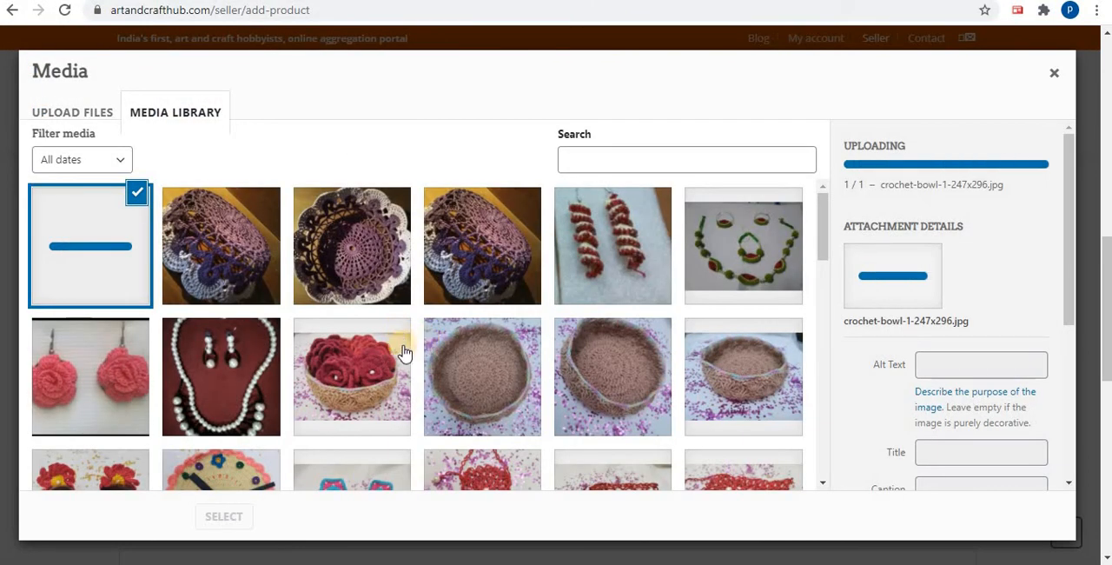
Set the uploaded crochet-bowl-1-247x296.jpg from the media library as the product thumbnail
{"action": "scroll", "coordinate": [411, 424], "scroll_direction": "down", "scroll_amount": 2}
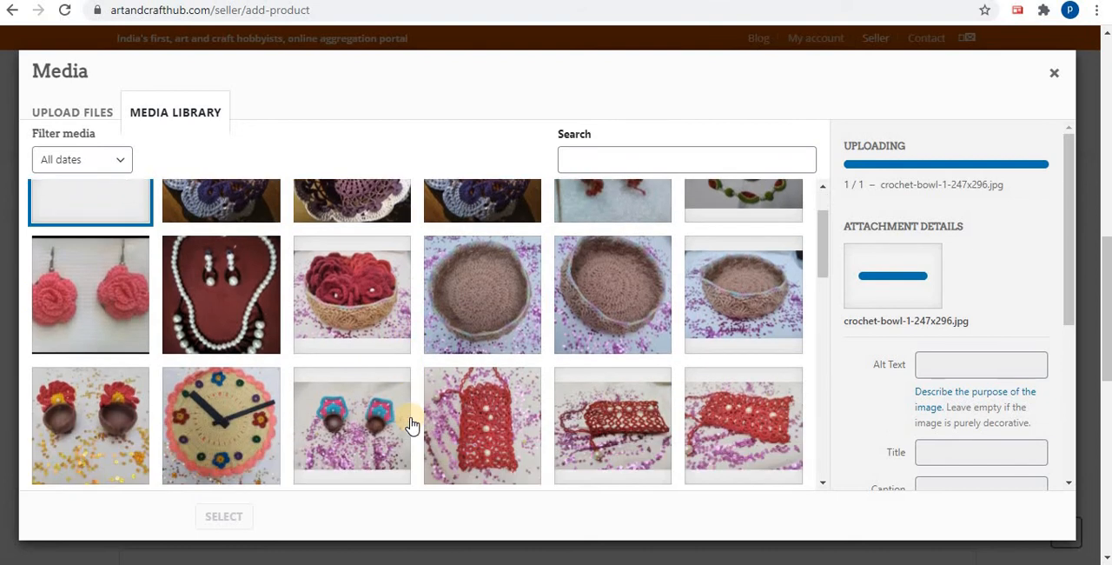
{"action": "scroll", "coordinate": [411, 424], "scroll_direction": "down", "scroll_amount": 1}
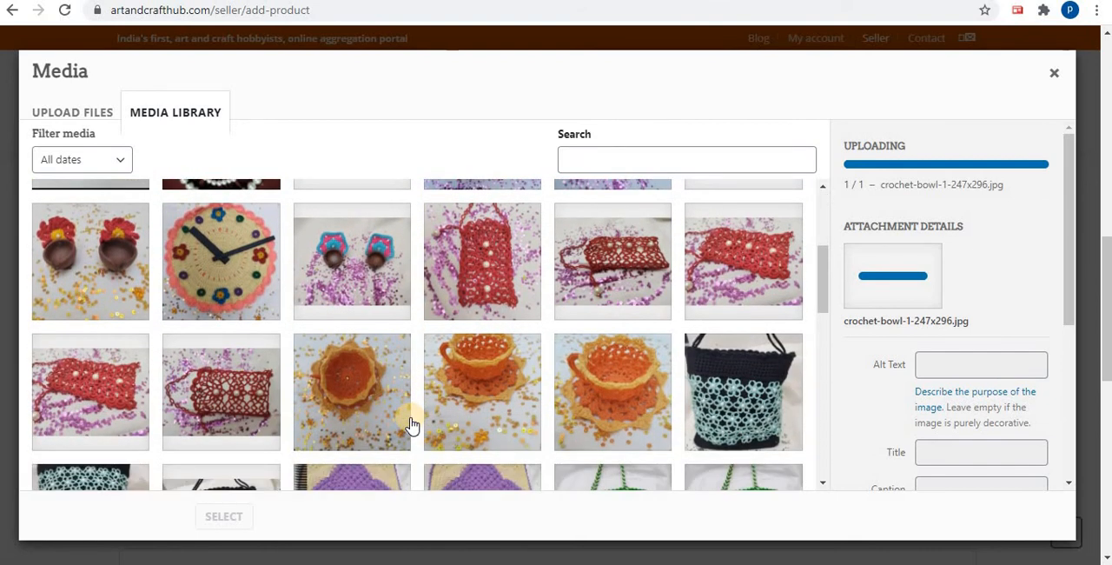
{"action": "scroll", "coordinate": [411, 424], "scroll_direction": "up", "scroll_amount": 4}
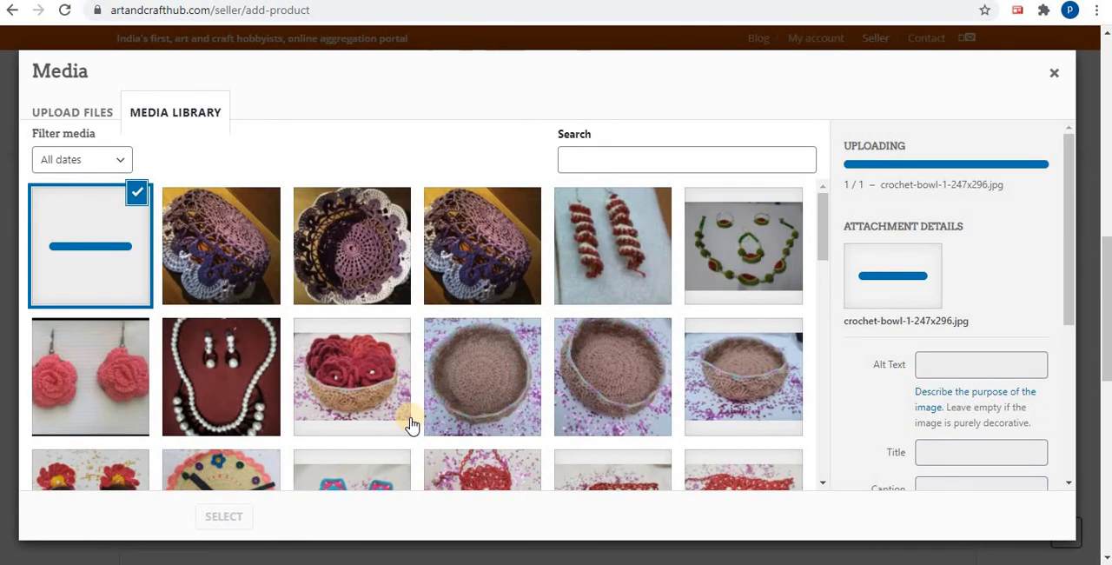
{"action": "scroll", "coordinate": [412, 424], "scroll_direction": "down", "scroll_amount": 3}
{"action": "left_click", "coordinate": [218, 516]}
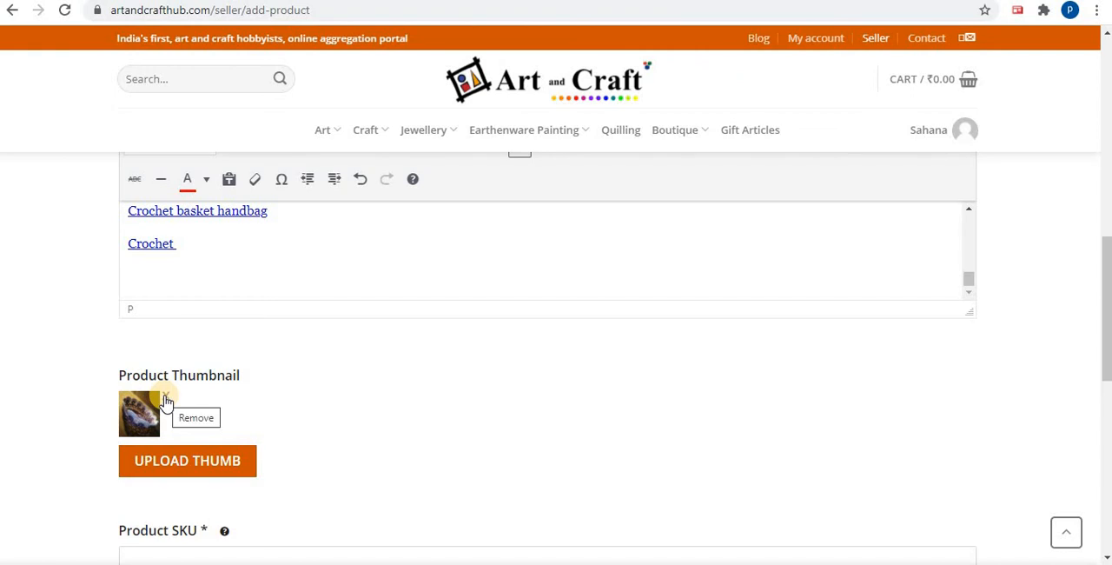
Enter "crochet cup 001" as the product SKU
{"action": "scroll", "coordinate": [168, 401], "scroll_direction": "down", "scroll_amount": 2}
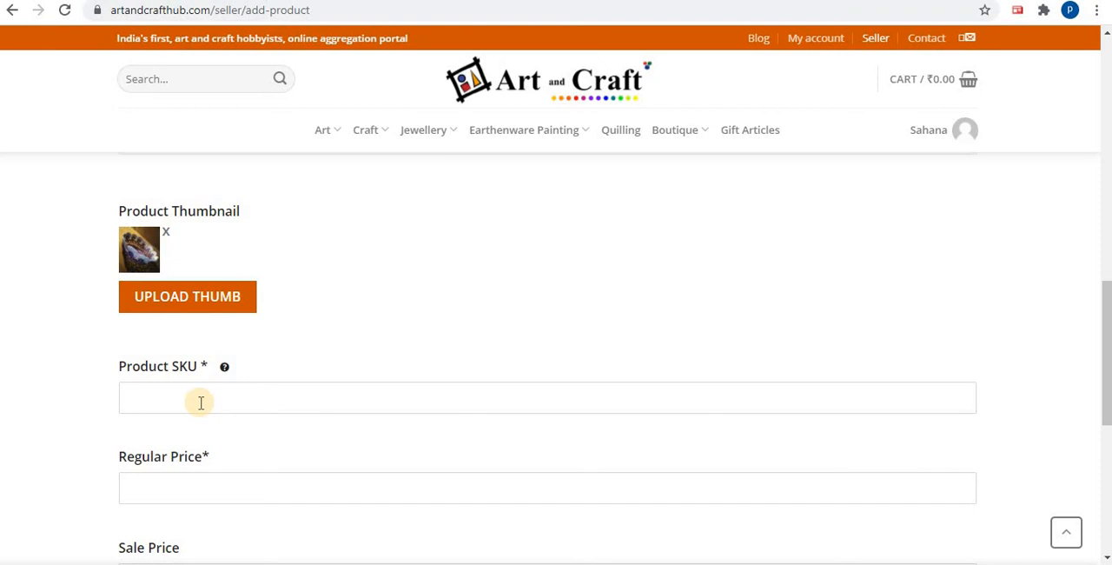
{"action": "type", "text": "crochet cup"}
{"action": "type", "text": "001"}
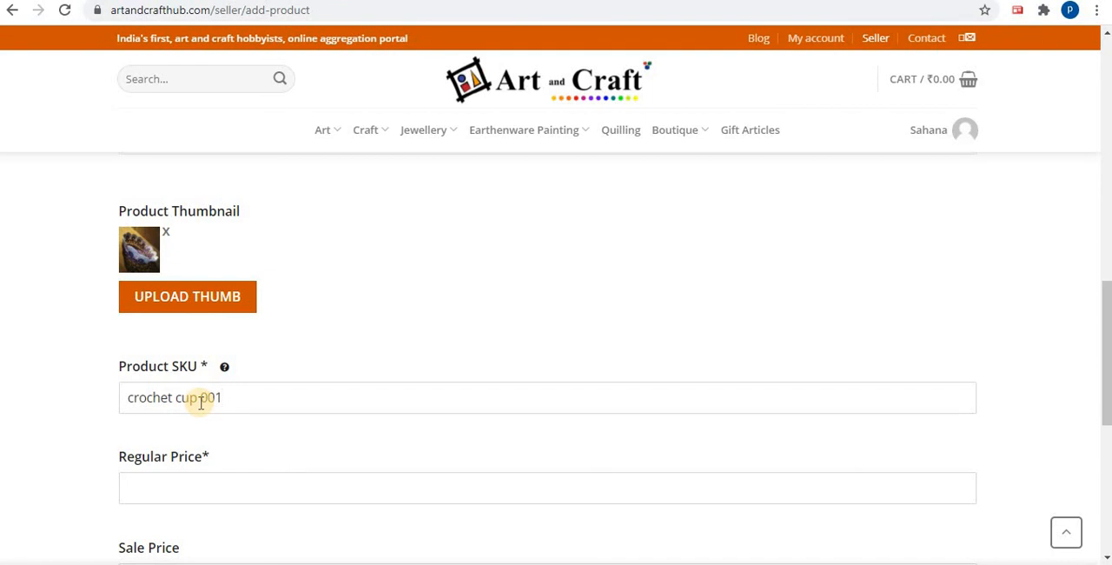
{"action": "left_click", "coordinate": [200, 397]}
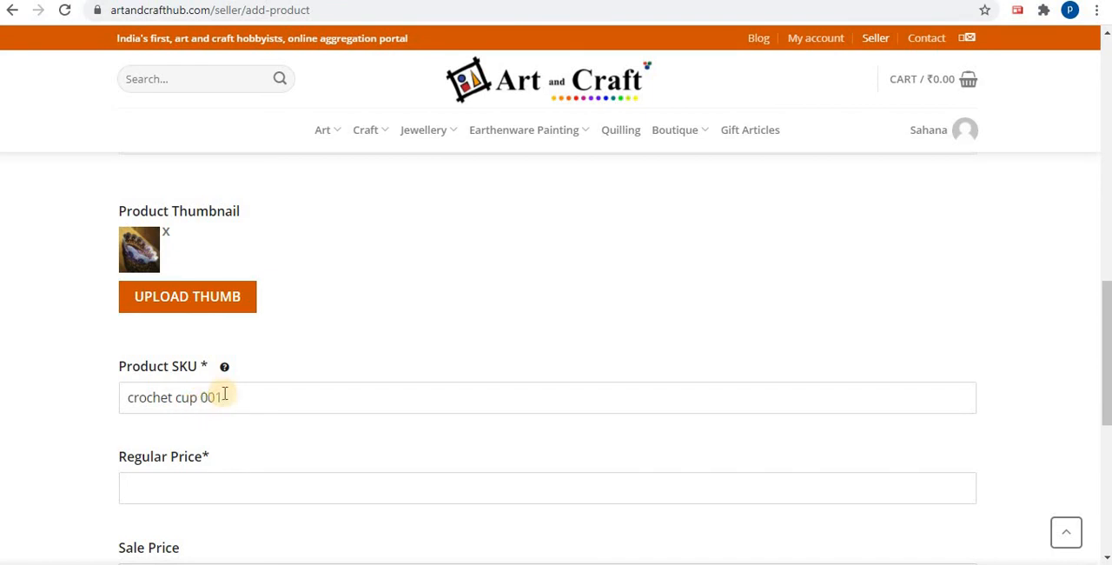
Set the regular price to 400 and the sale price to 300
{"action": "scroll", "coordinate": [213, 395], "scroll_direction": "down", "scroll_amount": 2}
{"action": "left_click", "coordinate": [259, 329]}
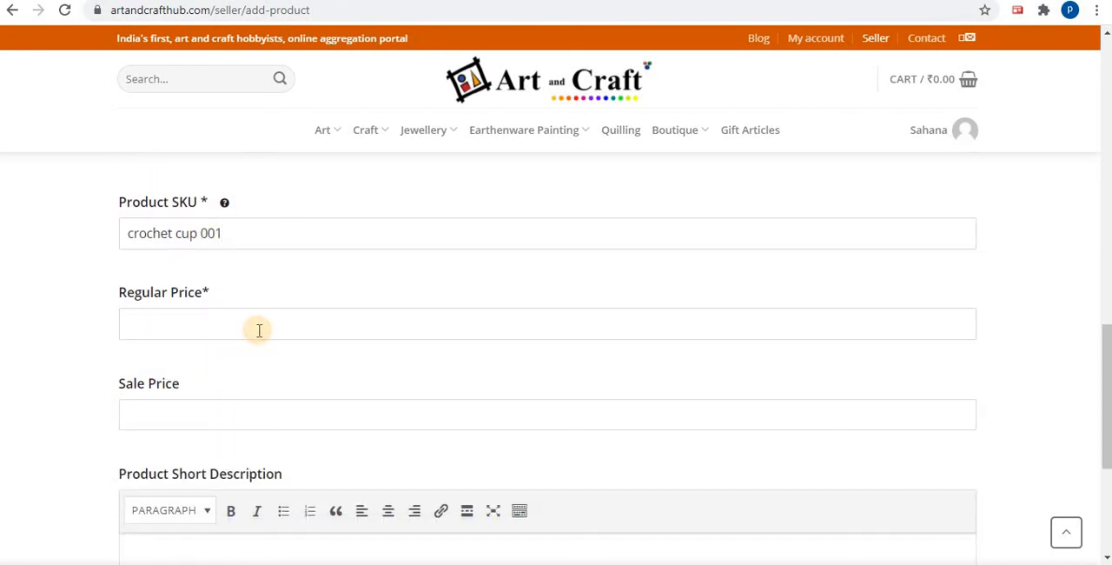
{"action": "type", "text": "4000"}
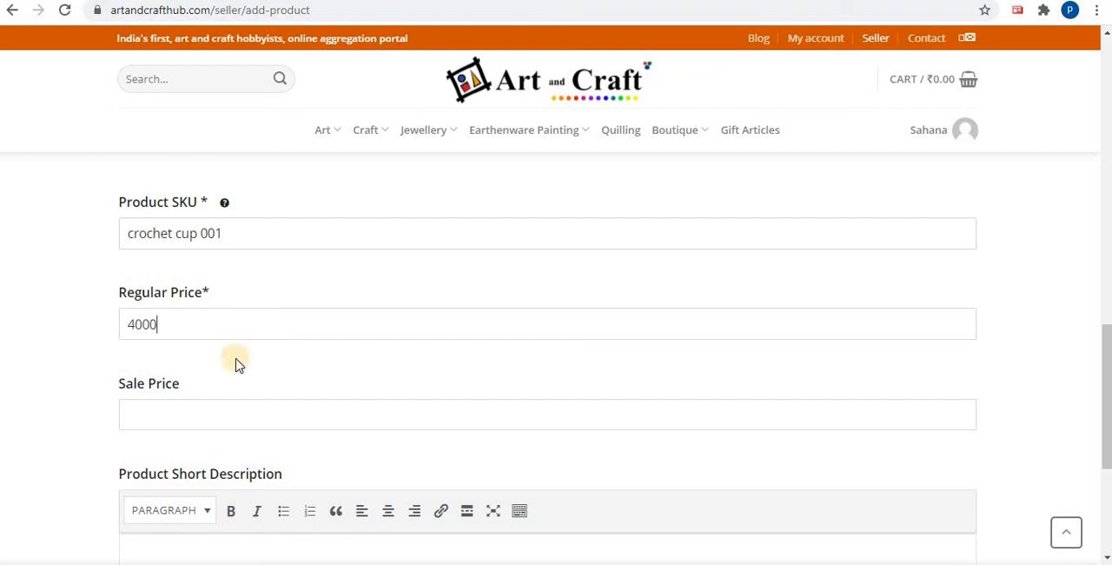
{"action": "key", "text": "BackSpace"}
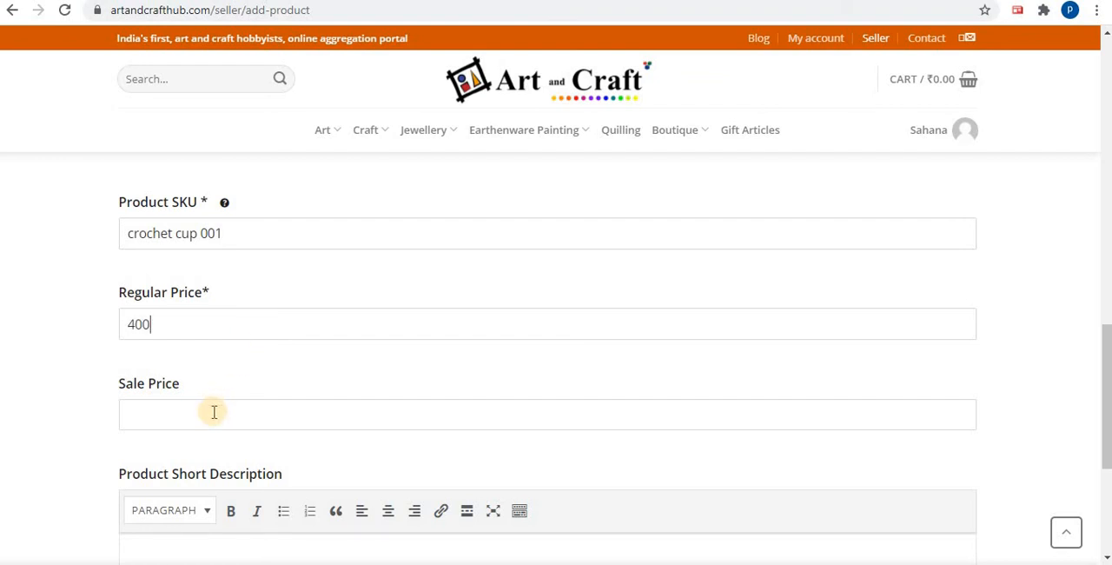
{"action": "left_click", "coordinate": [214, 415]}
{"action": "type", "text": "300"}
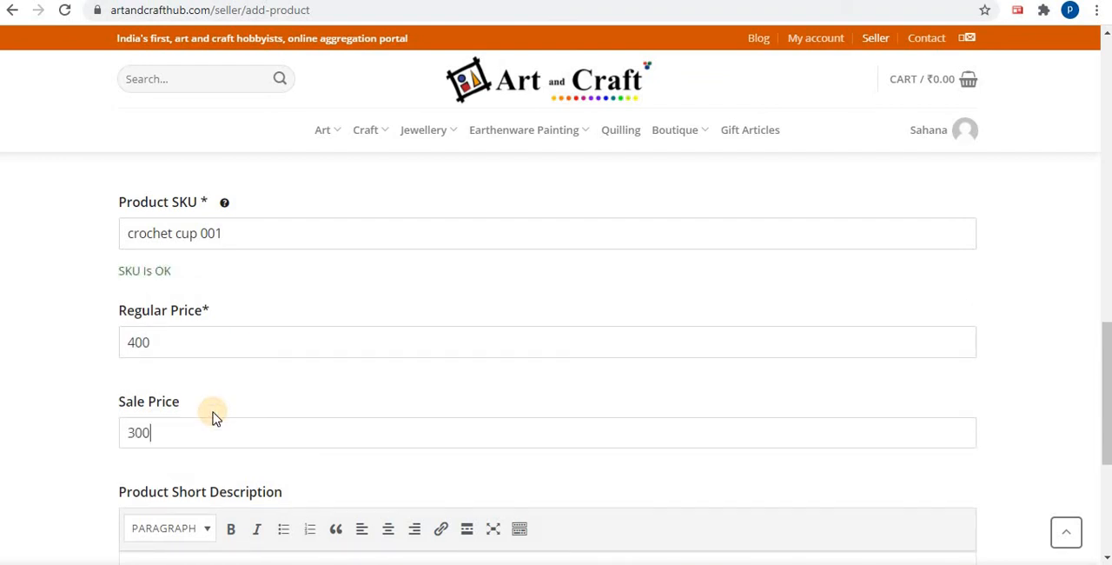
Switch to the Word document and copy the Short Description lines from "Crochet bowl handicraft" to "Crocheted with 2 colors"
{"action": "scroll", "coordinate": [215, 415], "scroll_direction": "down", "scroll_amount": 3}
{"action": "left_click", "coordinate": [247, 349]}
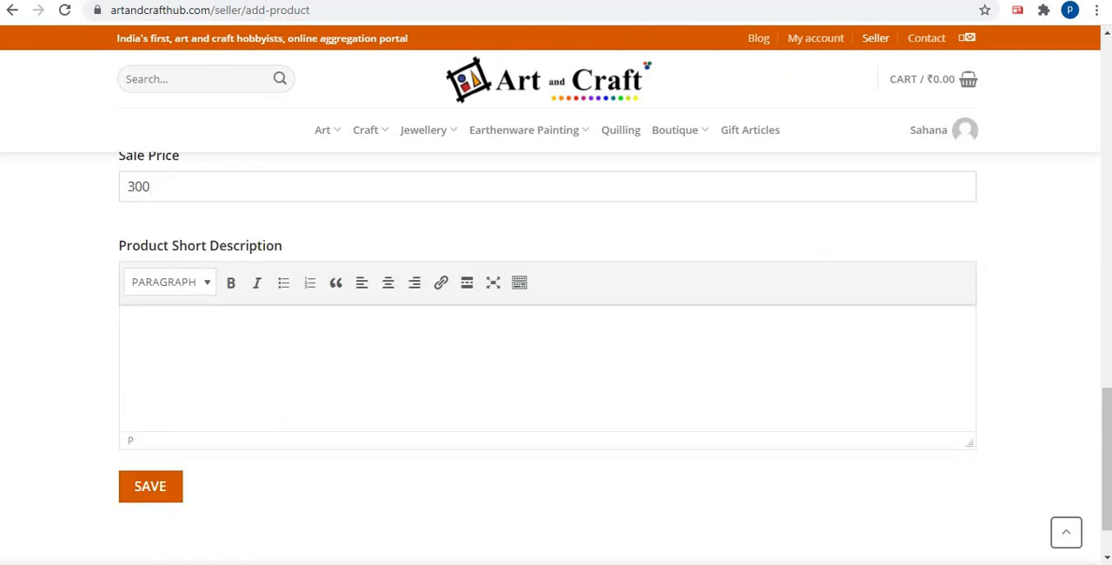
{"action": "key", "text": "alt+Tab"}
{"action": "scroll", "coordinate": [347, 230], "scroll_direction": "up", "scroll_amount": 2}
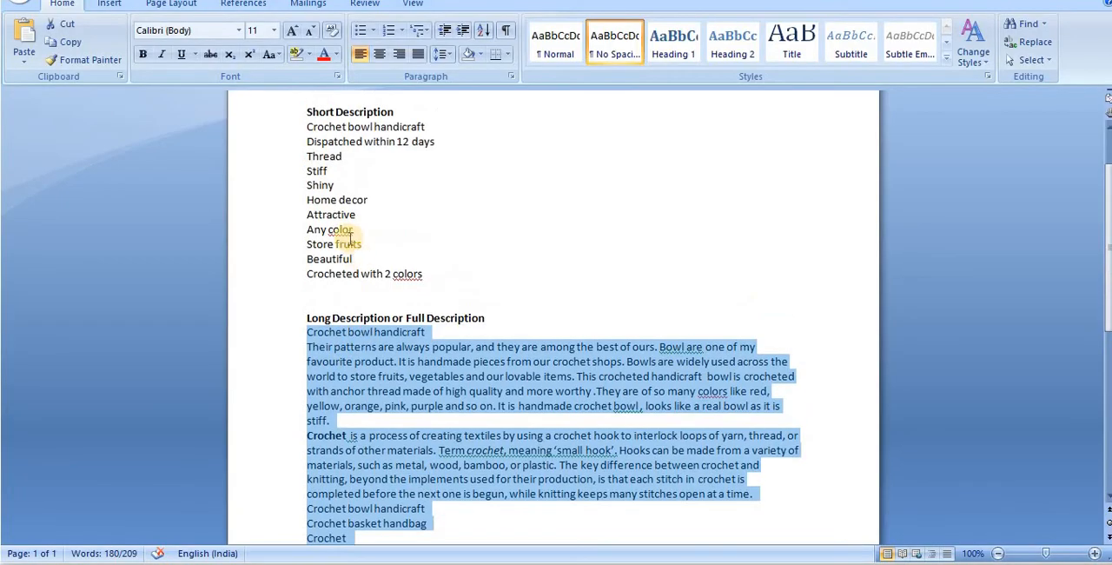
{"action": "left_click_drag", "start_coordinate": [303, 131], "coordinate": [423, 274]}
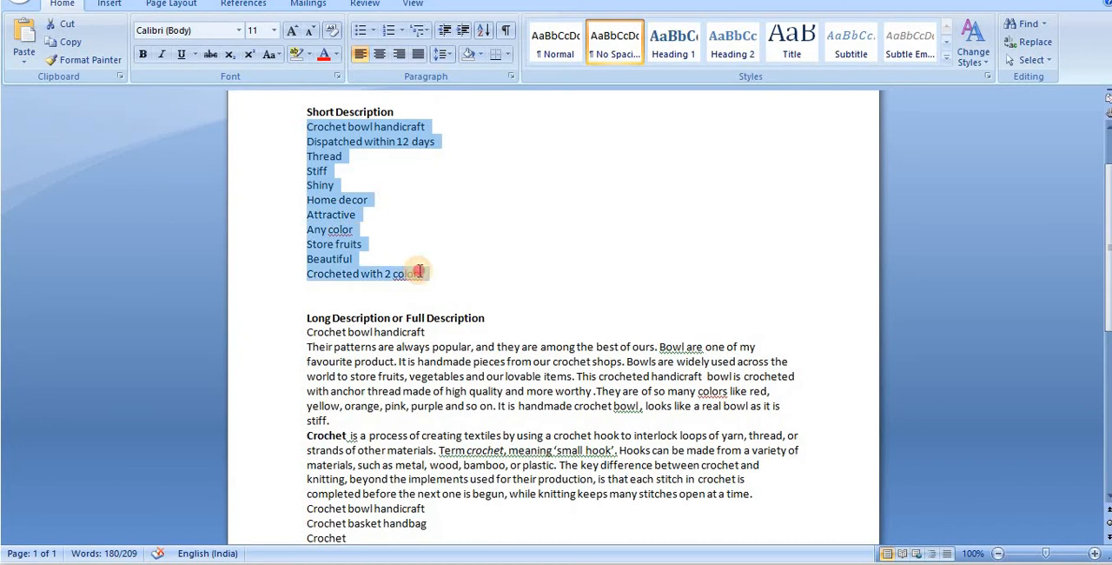
{"action": "right_click", "coordinate": [164, 198]}
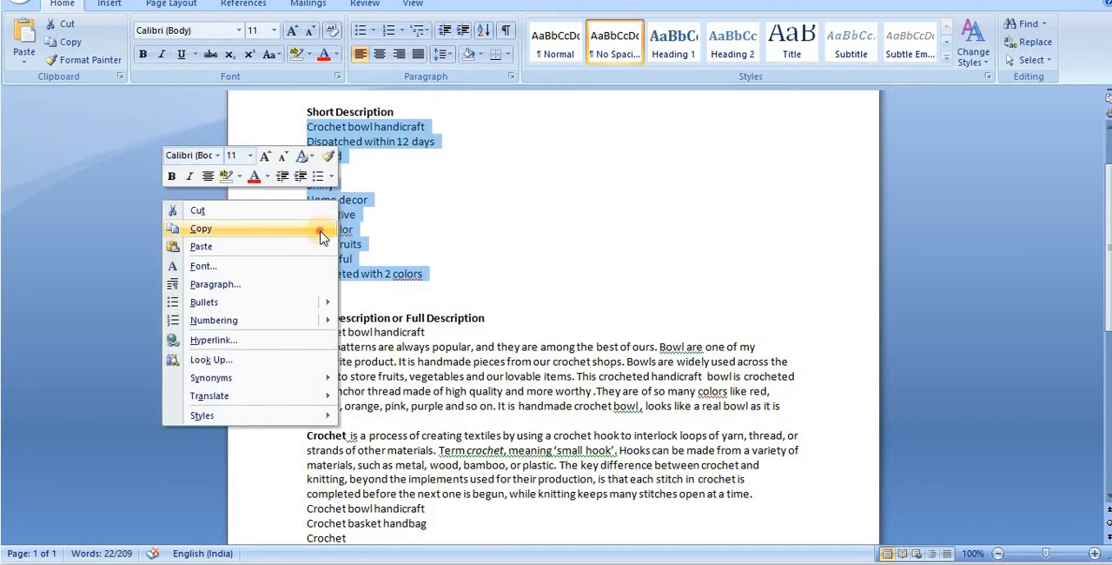
{"action": "left_click", "coordinate": [324, 227]}
Return to the product form in the browser and paste the copied lines into the Product Short Description
{"action": "key", "text": "alt+Tab"}
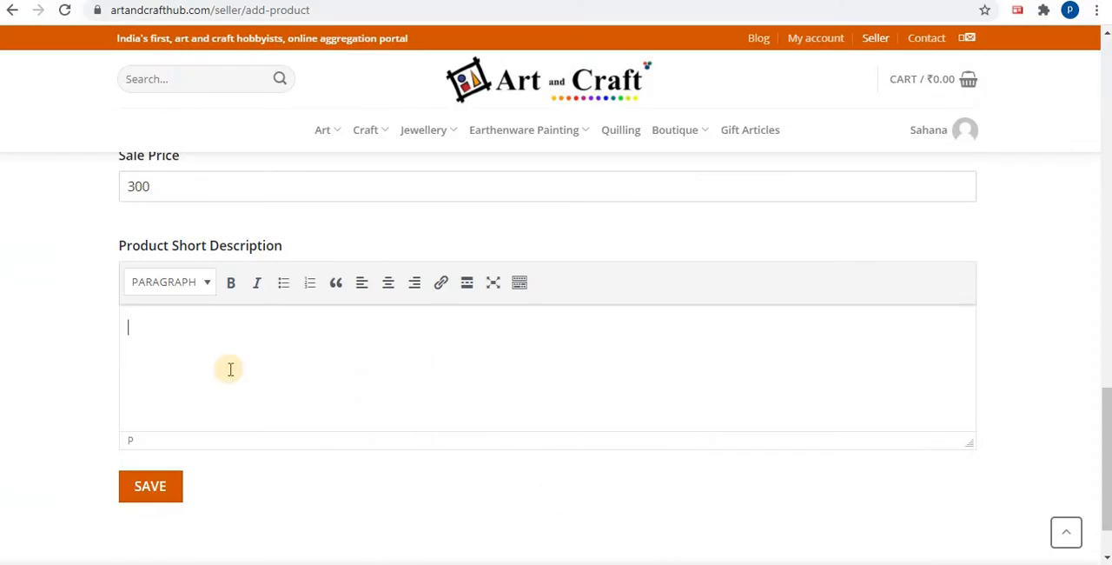
{"action": "left_click", "coordinate": [211, 338]}
{"action": "right_click", "coordinate": [211, 339]}
{"action": "left_click", "coordinate": [248, 207]}
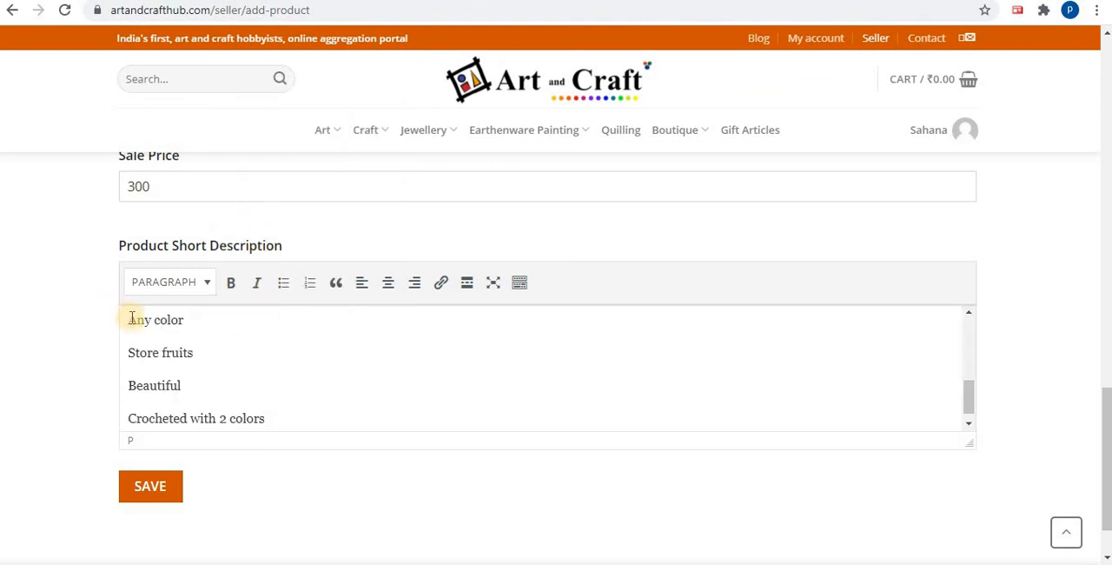
Format the "Any color", "Store fruits" and "Beautiful" lines of the Product Short Description as bullet points
{"action": "left_click", "coordinate": [134, 318]}
{"action": "left_click", "coordinate": [282, 283]}
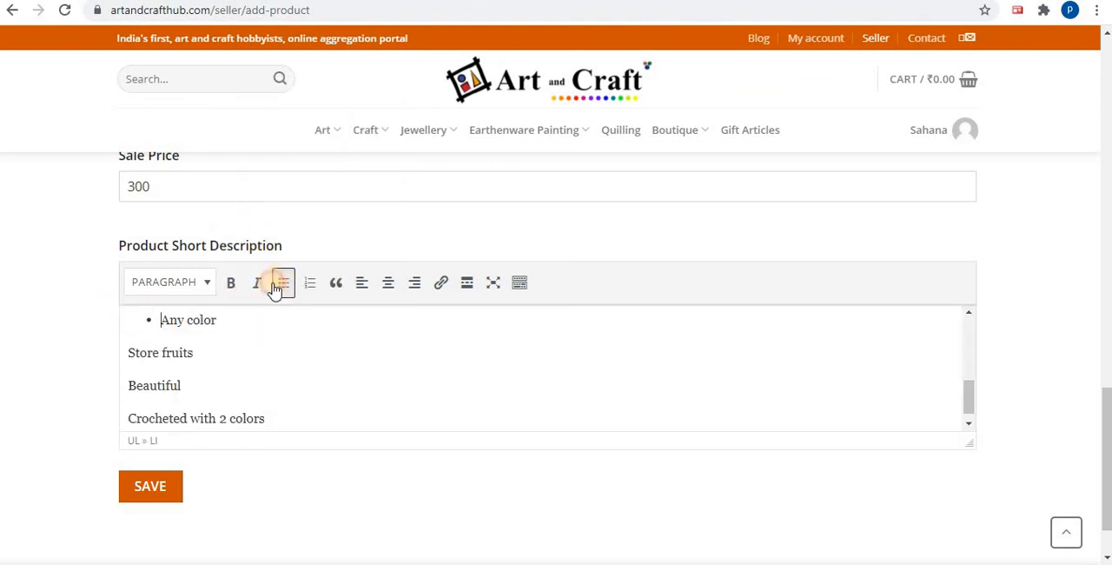
{"action": "left_click", "coordinate": [131, 352]}
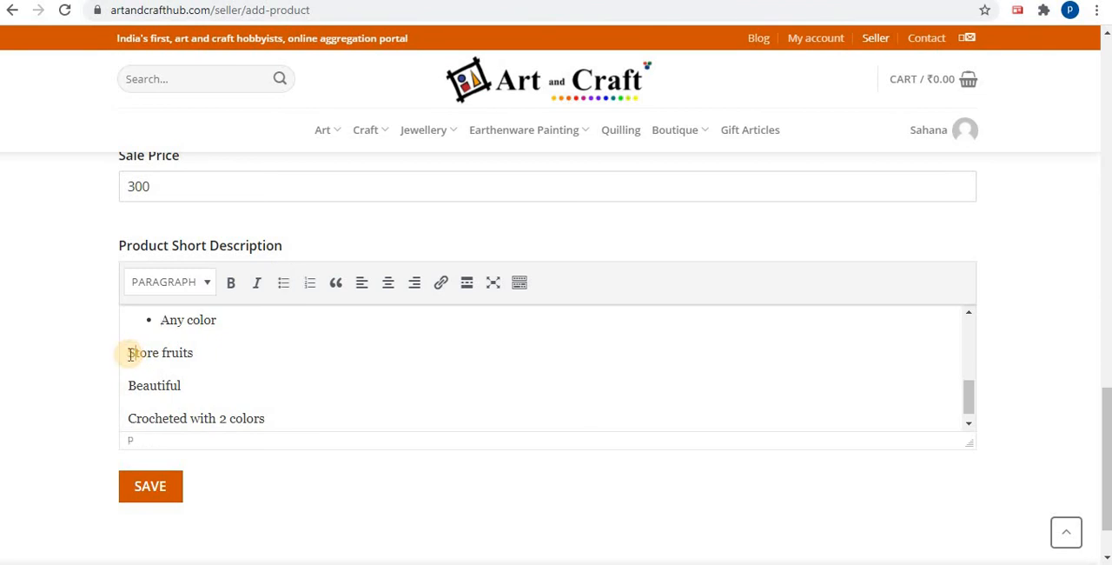
{"action": "left_click", "coordinate": [283, 284]}
{"action": "left_click", "coordinate": [131, 375]}
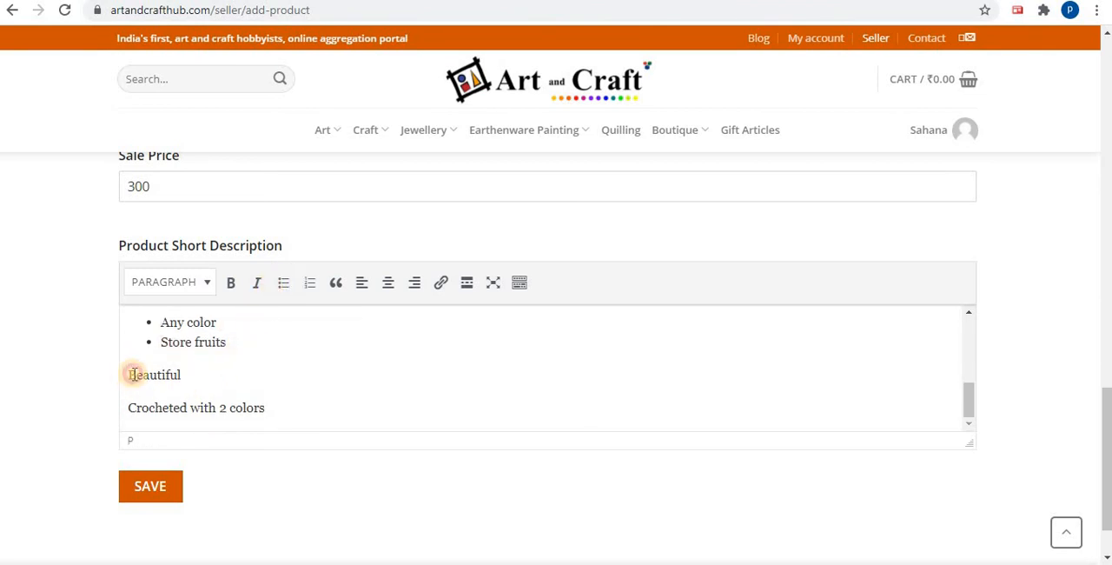
{"action": "left_click", "coordinate": [284, 283]}
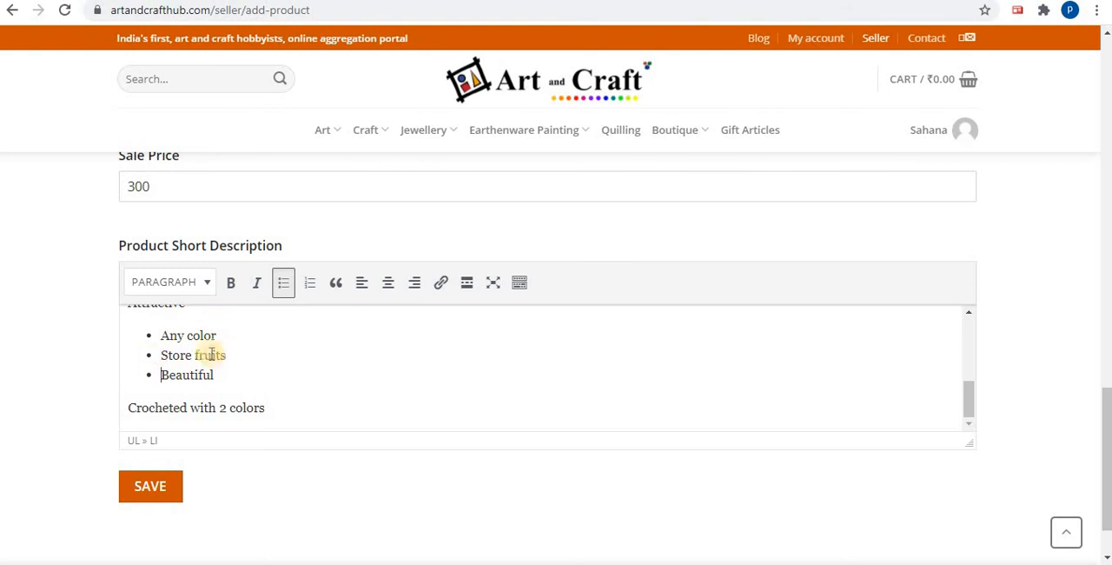
Review the short description from its start and the filled-in About Product, thumbnail, SKU and price fields
{"action": "scroll", "coordinate": [230, 353], "scroll_direction": "up", "scroll_amount": 3}
{"action": "scroll", "coordinate": [460, 317], "scroll_direction": "up", "scroll_amount": 2}
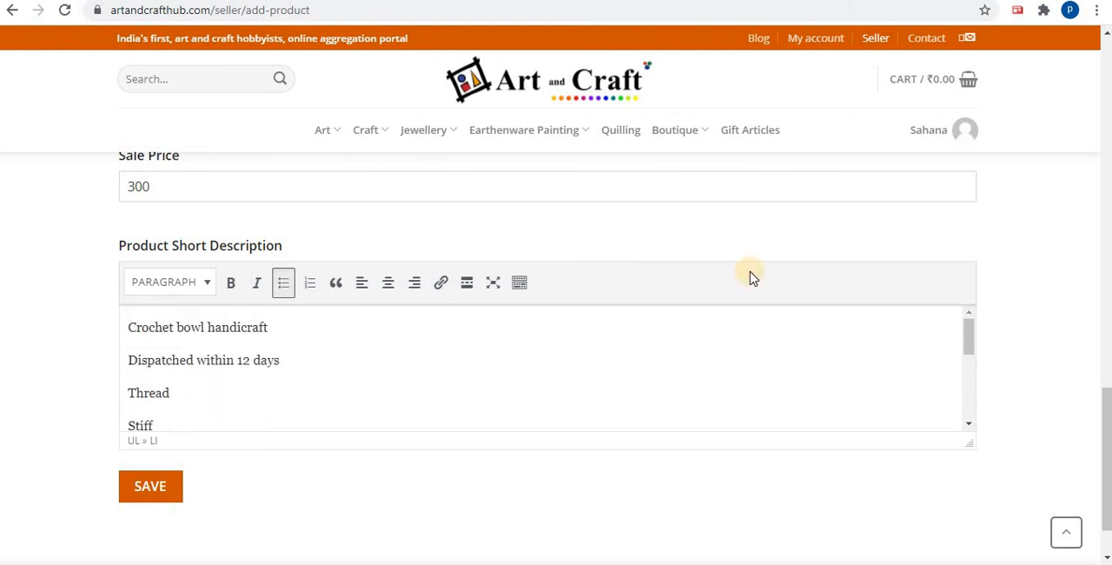
{"action": "scroll", "coordinate": [812, 259], "scroll_direction": "up", "scroll_amount": 1}
{"action": "scroll", "coordinate": [811, 259], "scroll_direction": "up", "scroll_amount": 6}
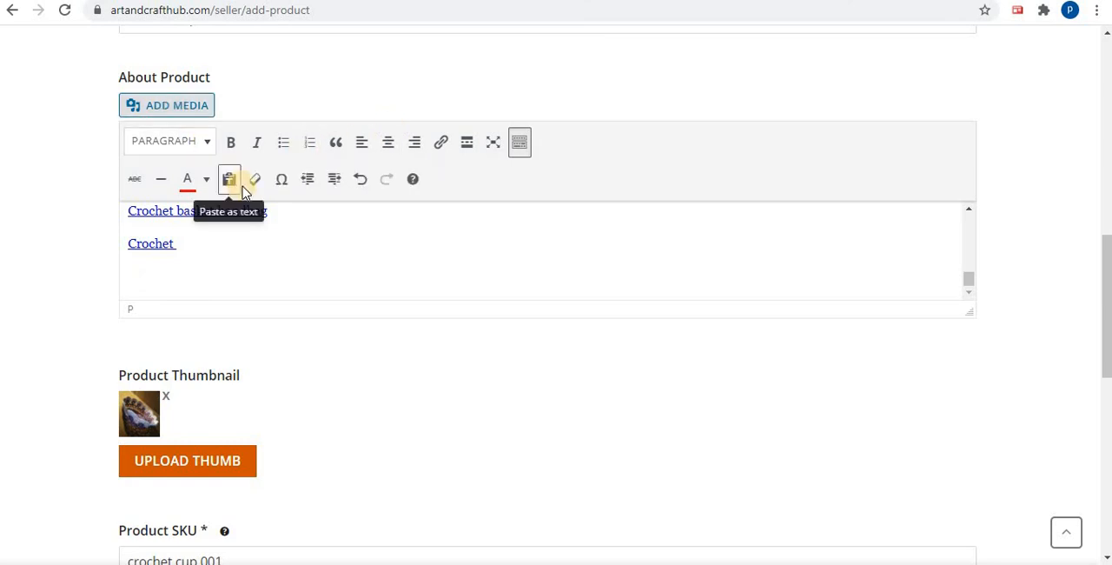
{"action": "scroll", "coordinate": [246, 187], "scroll_direction": "down", "scroll_amount": 6}
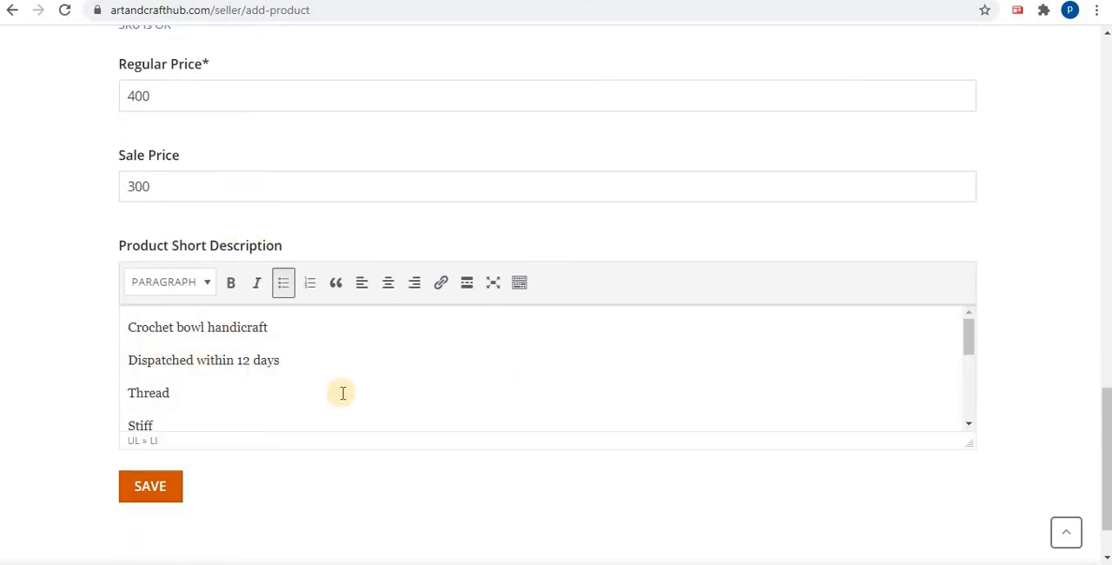
{"action": "scroll", "coordinate": [342, 390], "scroll_direction": "up", "scroll_amount": 6}
{"action": "scroll", "coordinate": [623, 247], "scroll_direction": "down", "scroll_amount": 6}
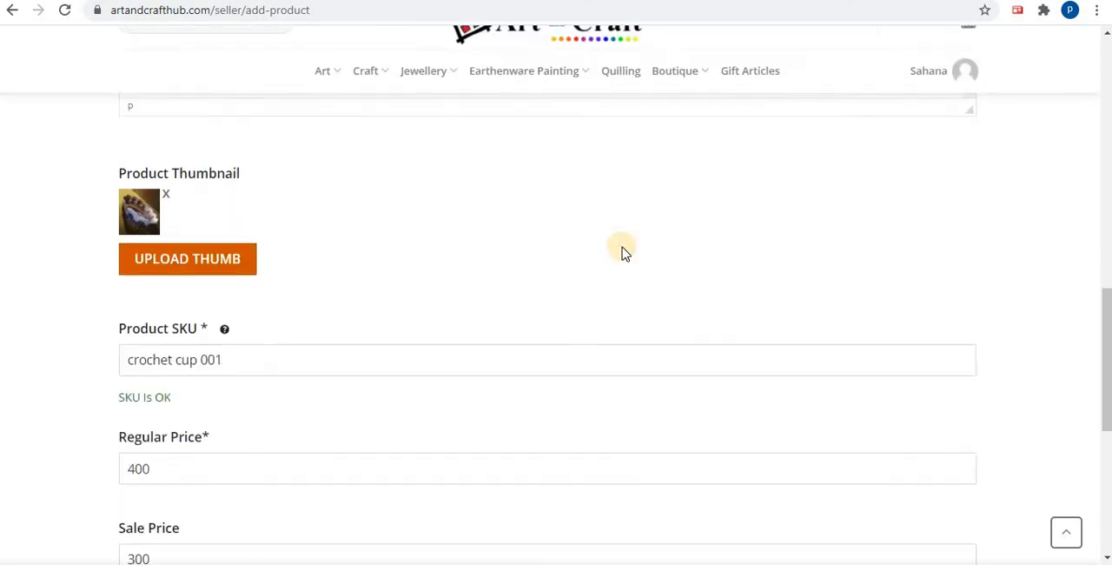
{"action": "scroll", "coordinate": [623, 246], "scroll_direction": "down", "scroll_amount": 2}
{"action": "scroll", "coordinate": [621, 246], "scroll_direction": "up", "scroll_amount": 3}
{"action": "scroll", "coordinate": [620, 251], "scroll_direction": "down", "scroll_amount": 2}
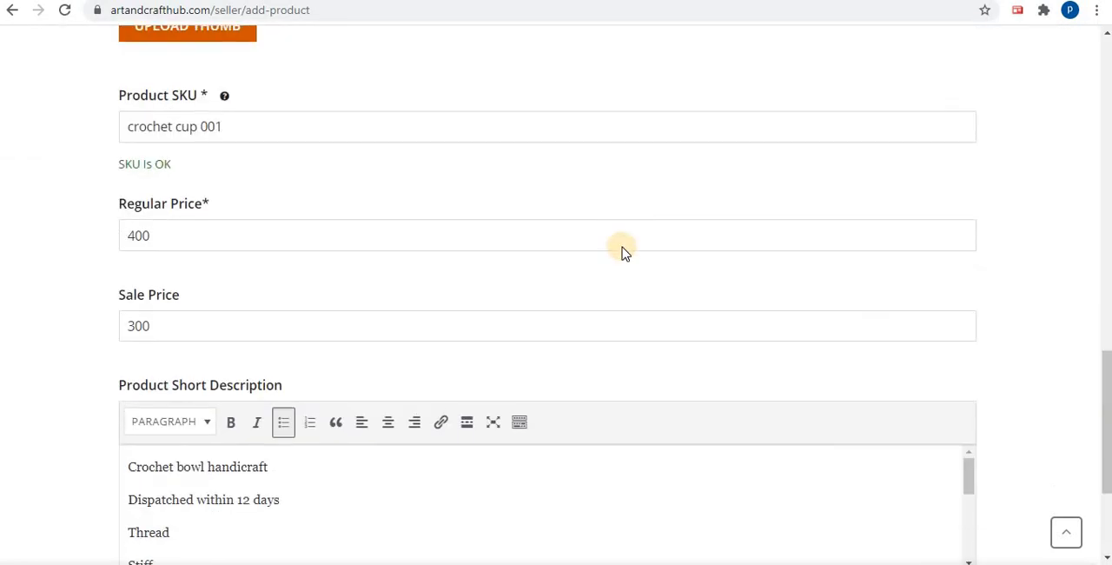
Make the "Crochet bowl handicraft" line of the short description a bullet point and save the new product
{"action": "left_click", "coordinate": [130, 332]}
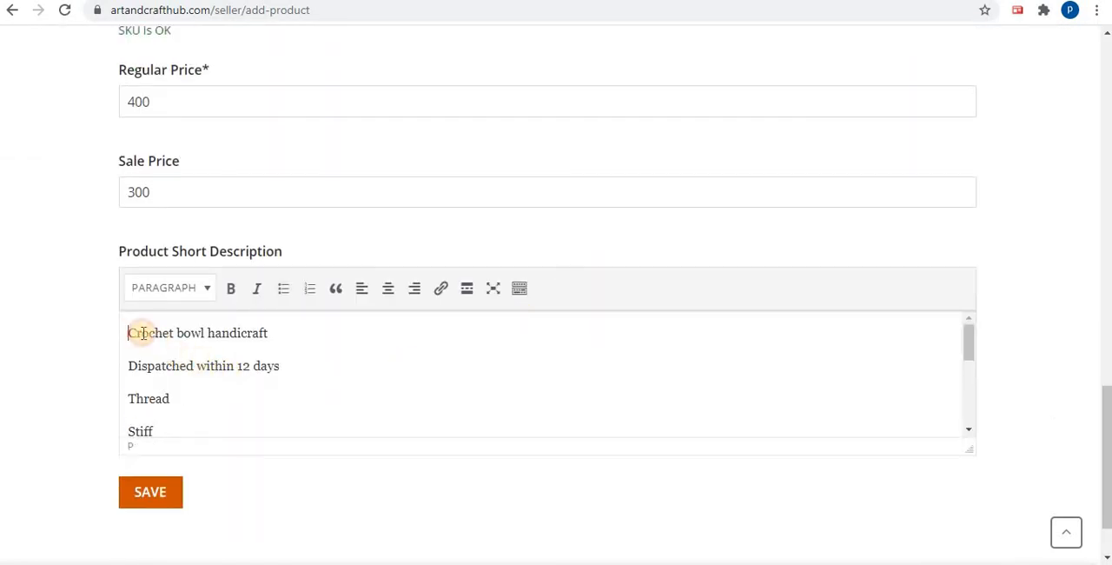
{"action": "left_click", "coordinate": [284, 288]}
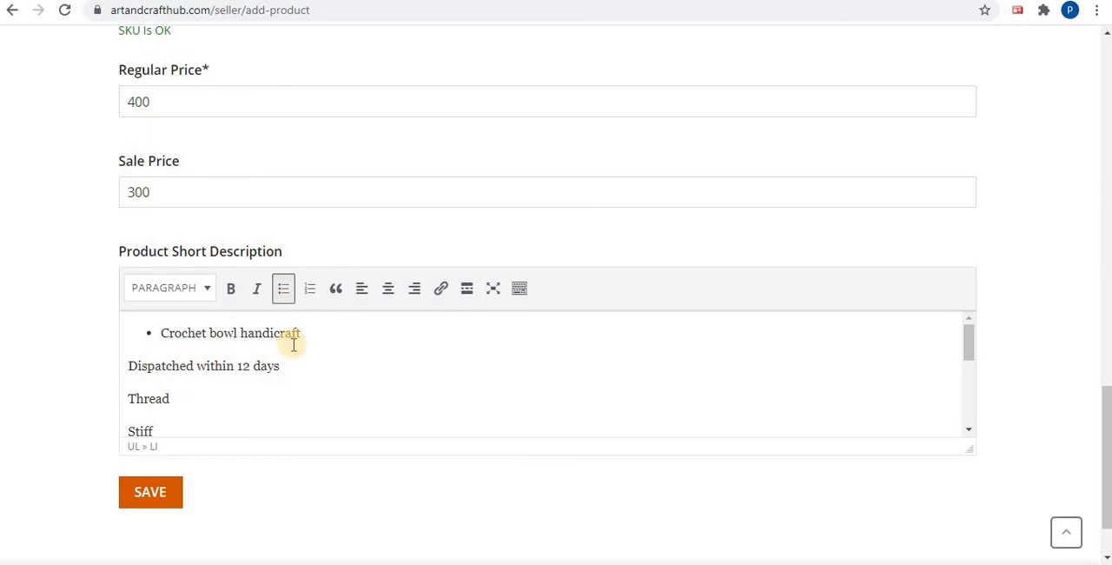
{"action": "left_click", "coordinate": [145, 498]}
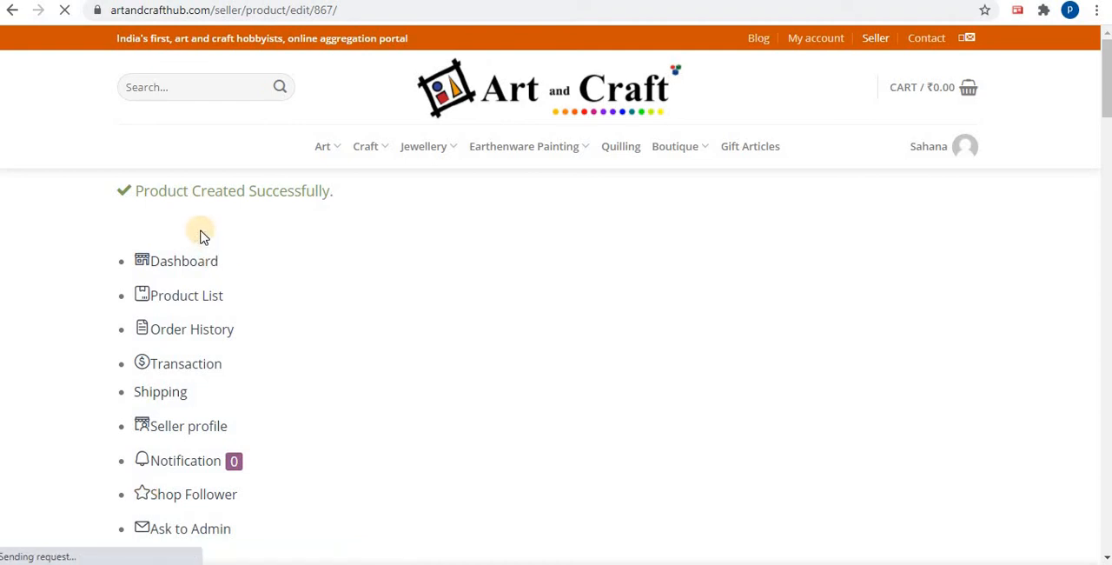
Open the Product Status settings of the newly created product
{"action": "mouse_move", "coordinate": [365, 147]}
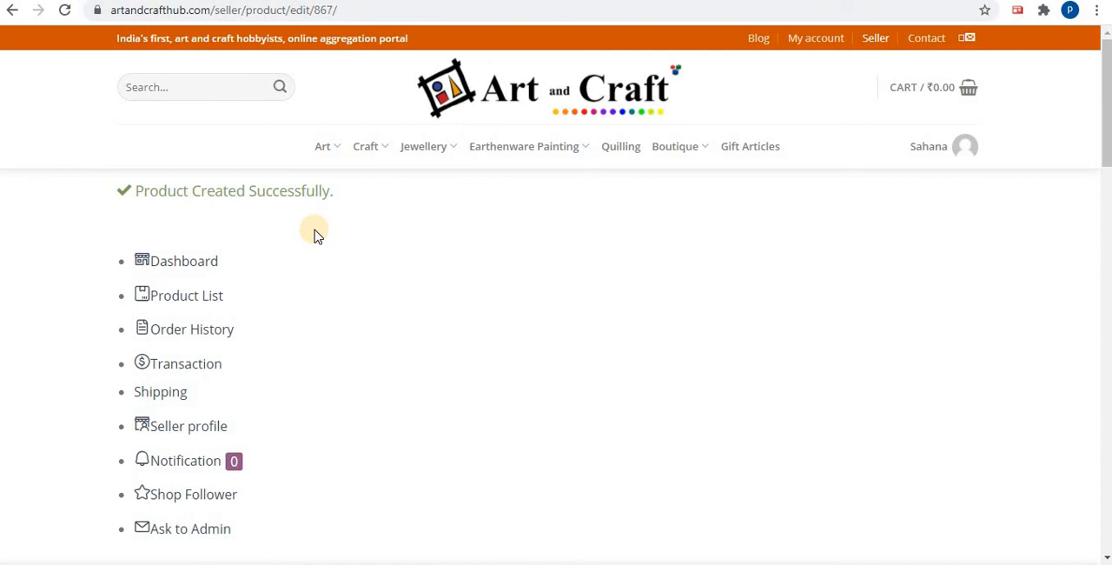
{"action": "scroll", "coordinate": [554, 287], "scroll_direction": "down", "scroll_amount": 4}
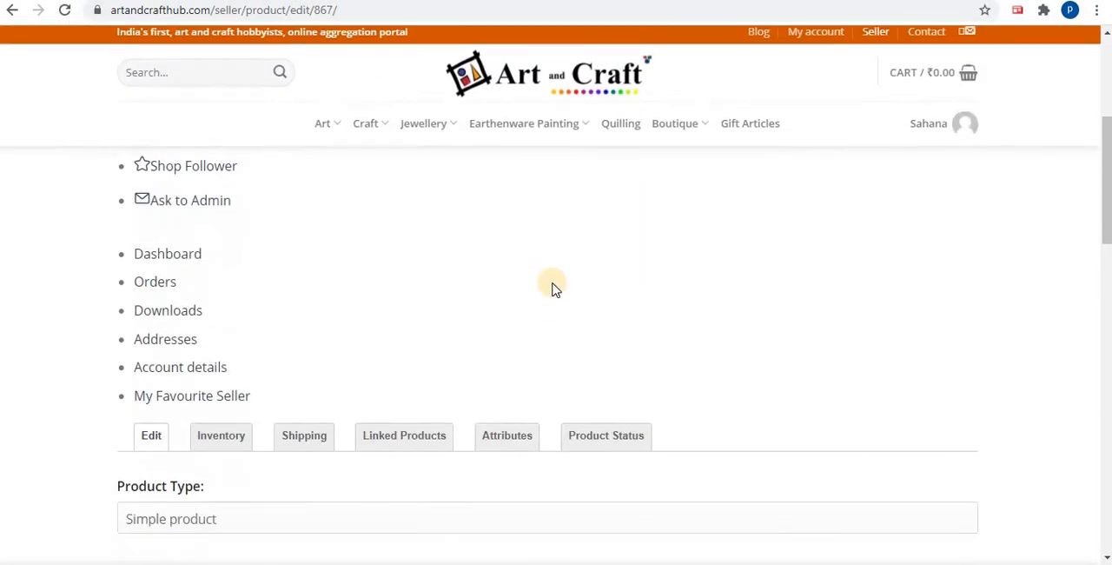
{"action": "scroll", "coordinate": [556, 296], "scroll_direction": "up", "scroll_amount": 5}
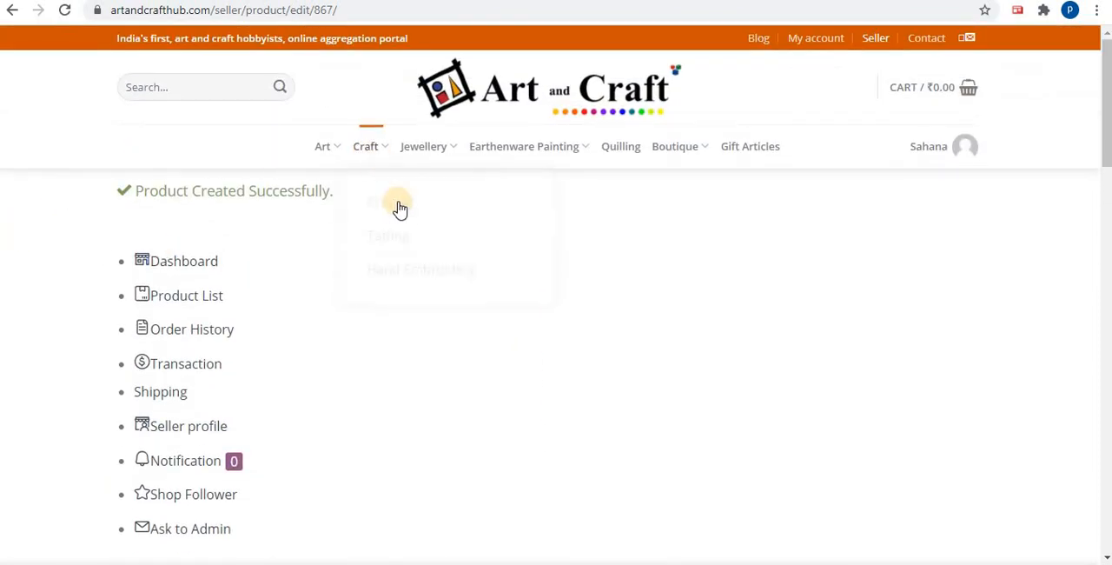
{"action": "scroll", "coordinate": [415, 225], "scroll_direction": "down", "scroll_amount": 2}
{"action": "scroll", "coordinate": [415, 234], "scroll_direction": "down", "scroll_amount": 2}
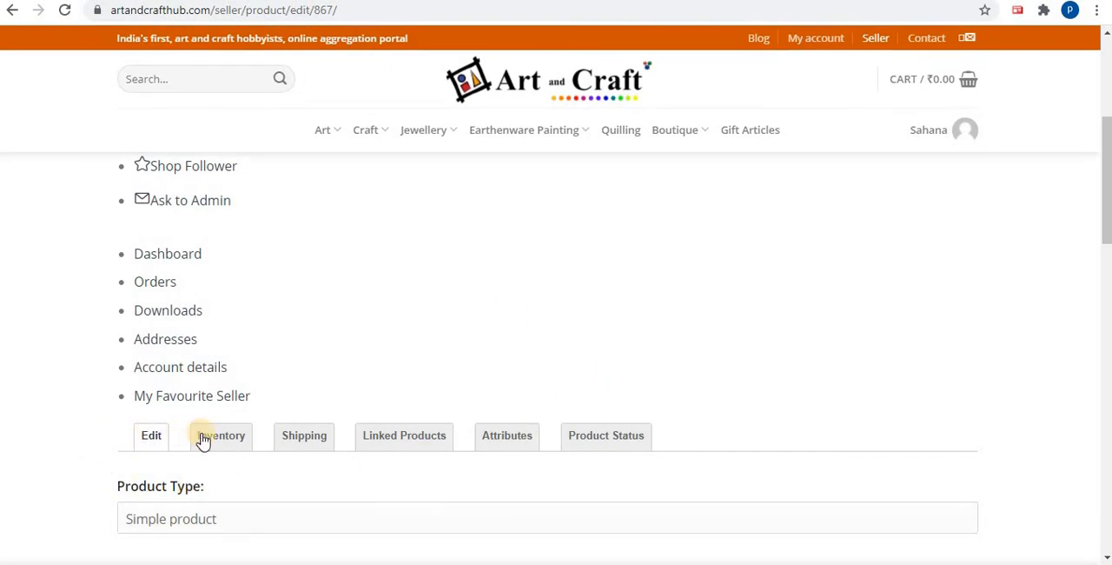
{"action": "left_click", "coordinate": [633, 441]}
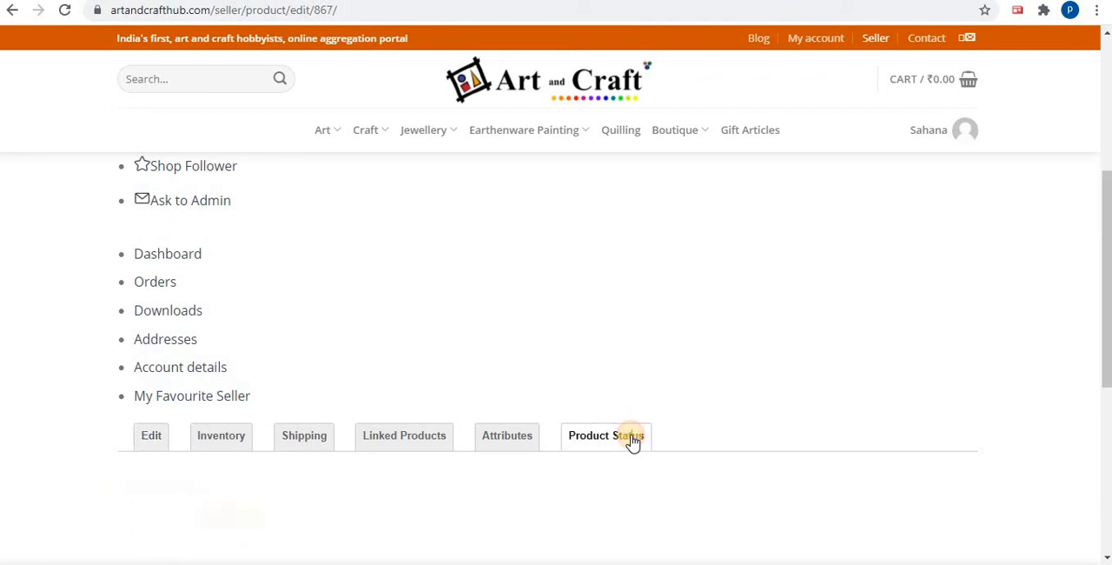
{"action": "scroll", "coordinate": [658, 404], "scroll_direction": "down", "scroll_amount": 2}
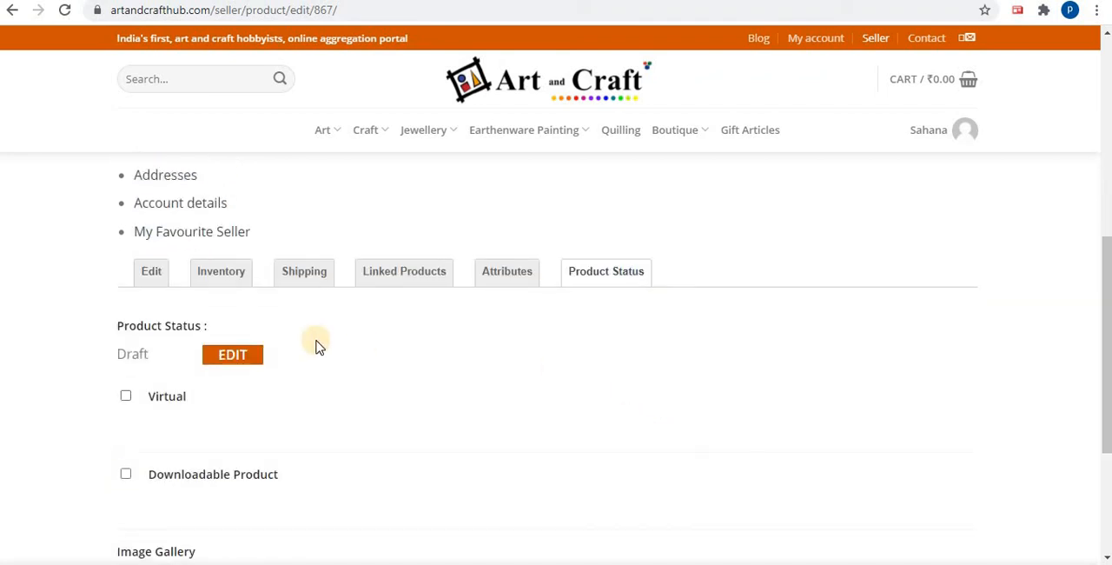
Change the product status to Online and save the updated product
{"action": "left_click", "coordinate": [253, 360]}
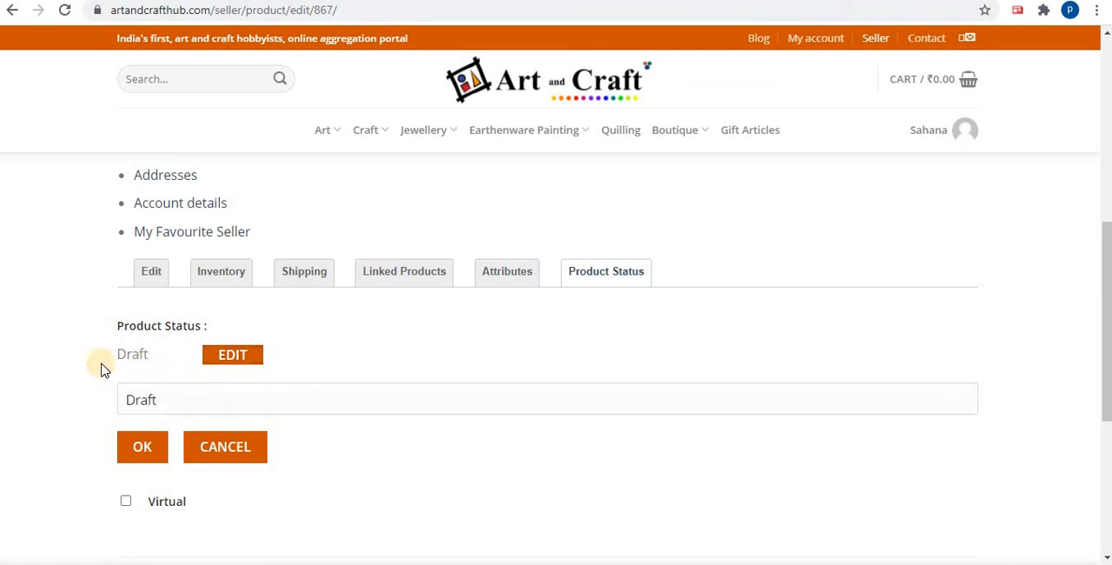
{"action": "left_click", "coordinate": [257, 401]}
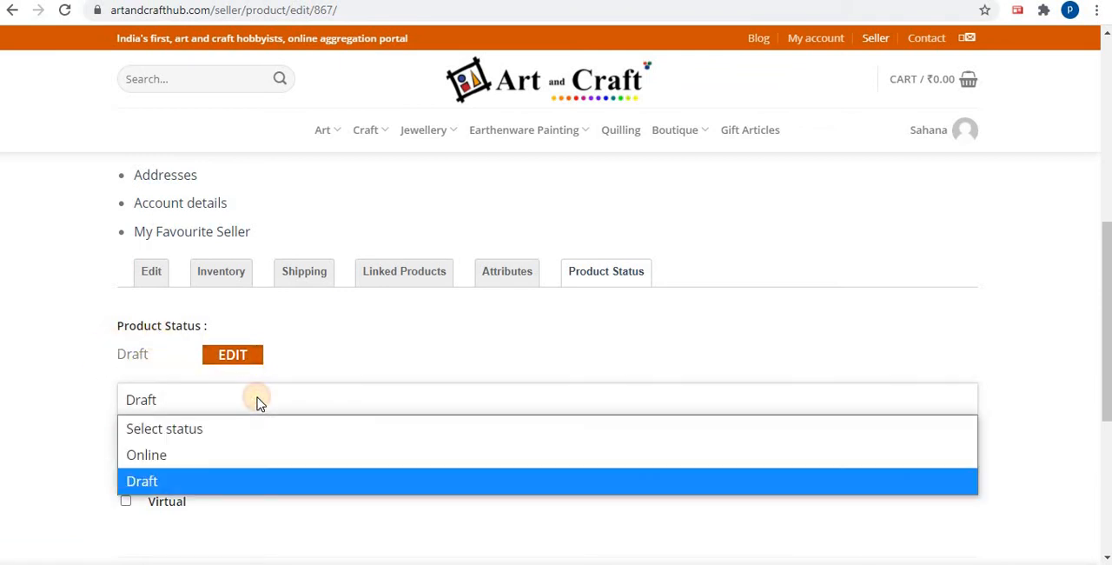
{"action": "left_click", "coordinate": [251, 450]}
{"action": "scroll", "coordinate": [340, 382], "scroll_direction": "down", "scroll_amount": 2}
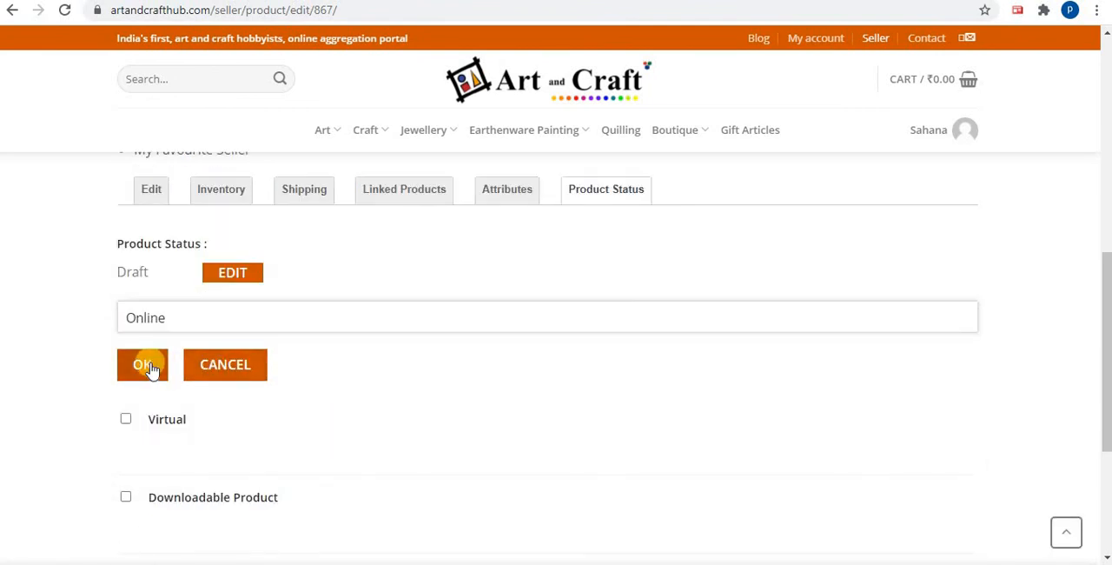
{"action": "left_click", "coordinate": [146, 365]}
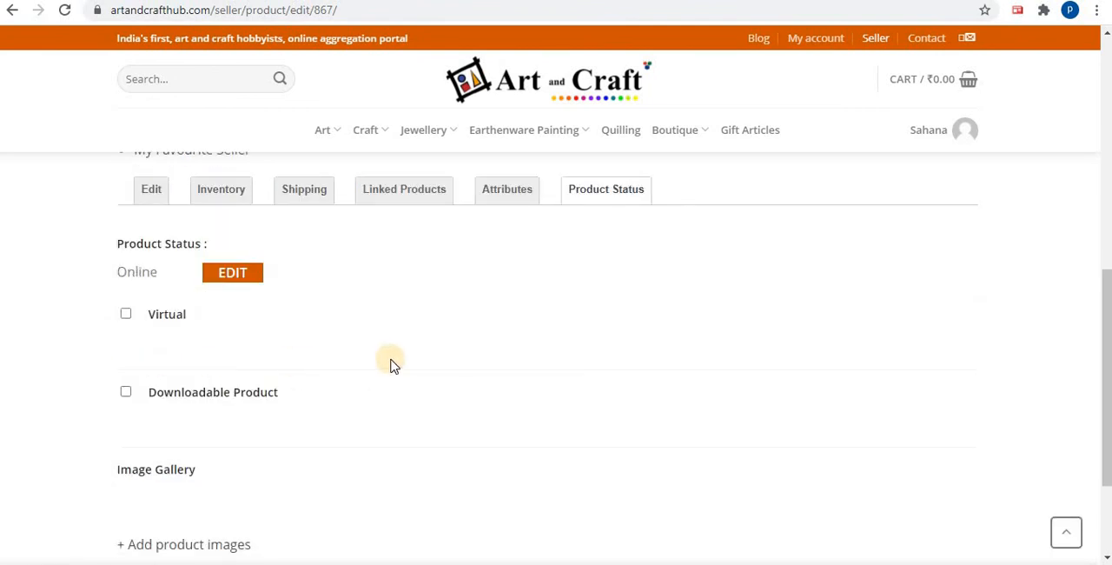
{"action": "scroll", "coordinate": [390, 365], "scroll_direction": "down", "scroll_amount": 2}
{"action": "left_click", "coordinate": [146, 437]}
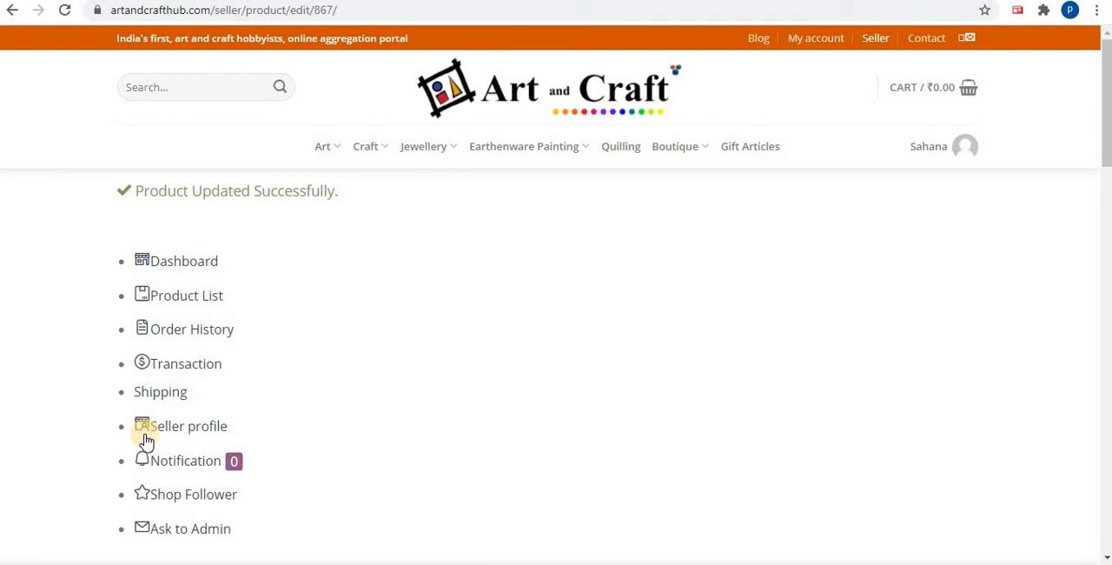
Check the crochet cup's entry in the seller's product list and open that product for editing
{"action": "scroll", "coordinate": [595, 325], "scroll_direction": "down", "scroll_amount": 3}
{"action": "scroll", "coordinate": [595, 325], "scroll_direction": "down", "scroll_amount": 2}
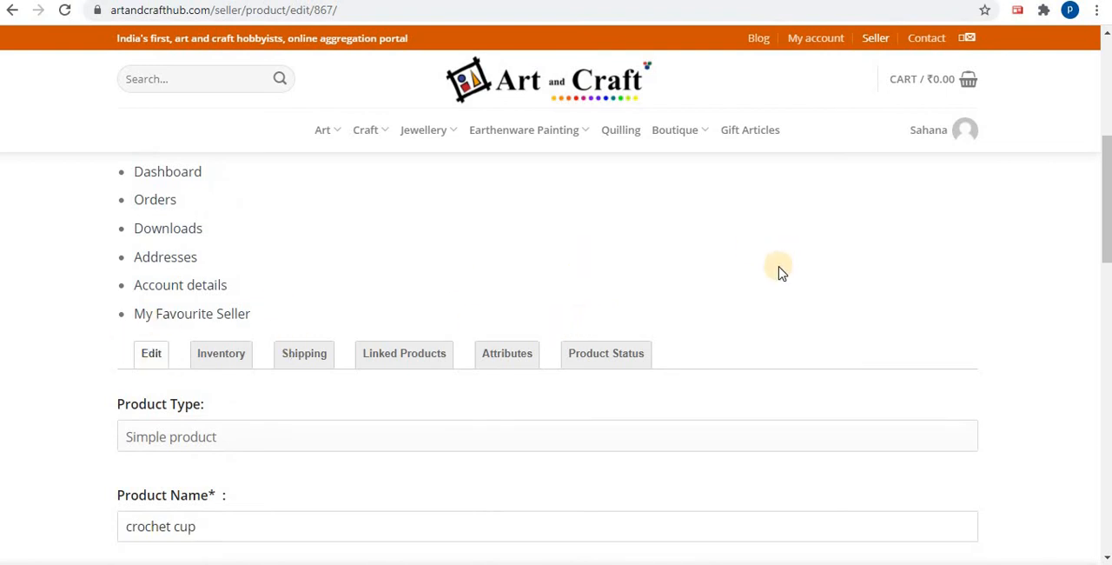
{"action": "scroll", "coordinate": [678, 305], "scroll_direction": "up", "scroll_amount": 4}
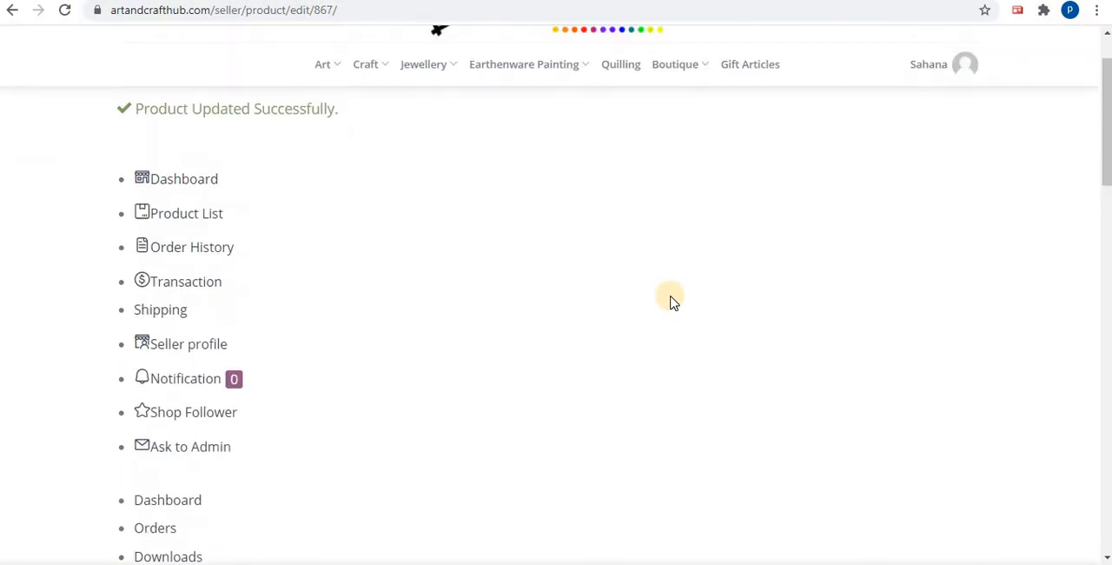
{"action": "scroll", "coordinate": [671, 302], "scroll_direction": "down", "scroll_amount": 4}
{"action": "scroll", "coordinate": [671, 301], "scroll_direction": "up", "scroll_amount": 5}
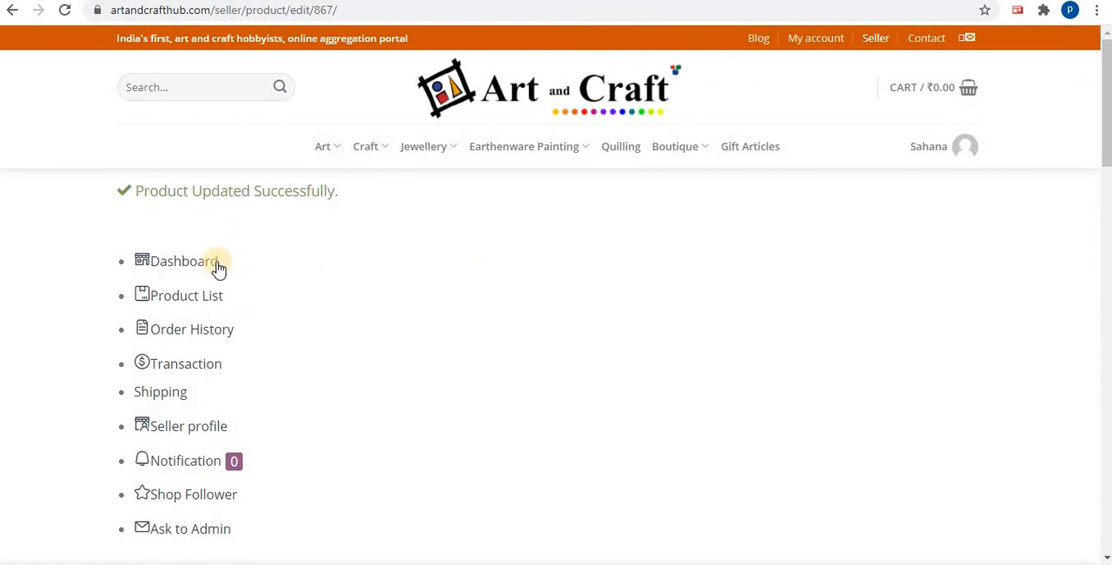
{"action": "left_click", "coordinate": [211, 297]}
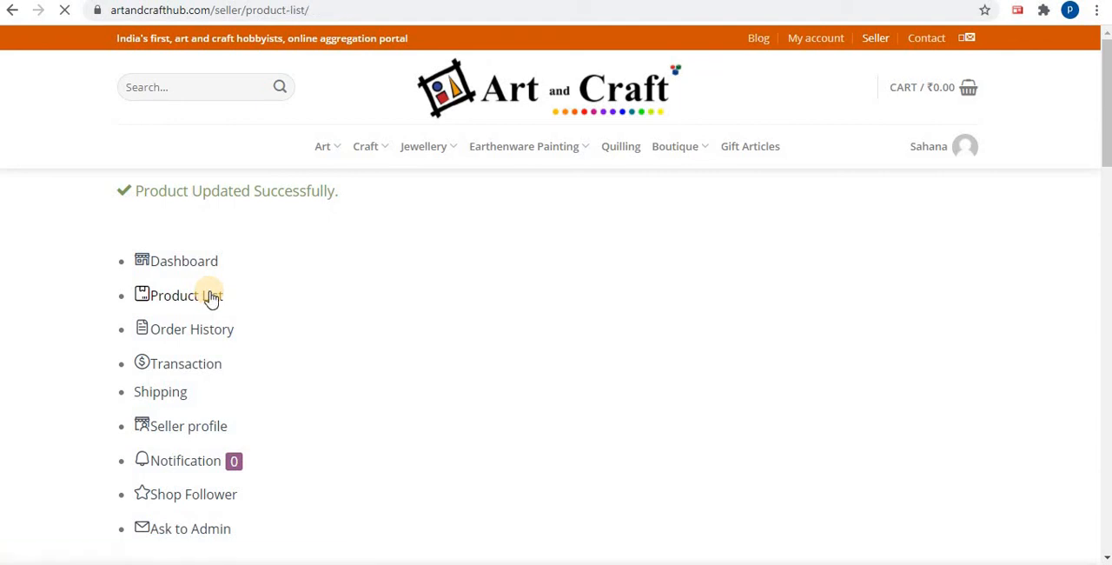
{"action": "scroll", "coordinate": [441, 330], "scroll_direction": "down", "scroll_amount": 5}
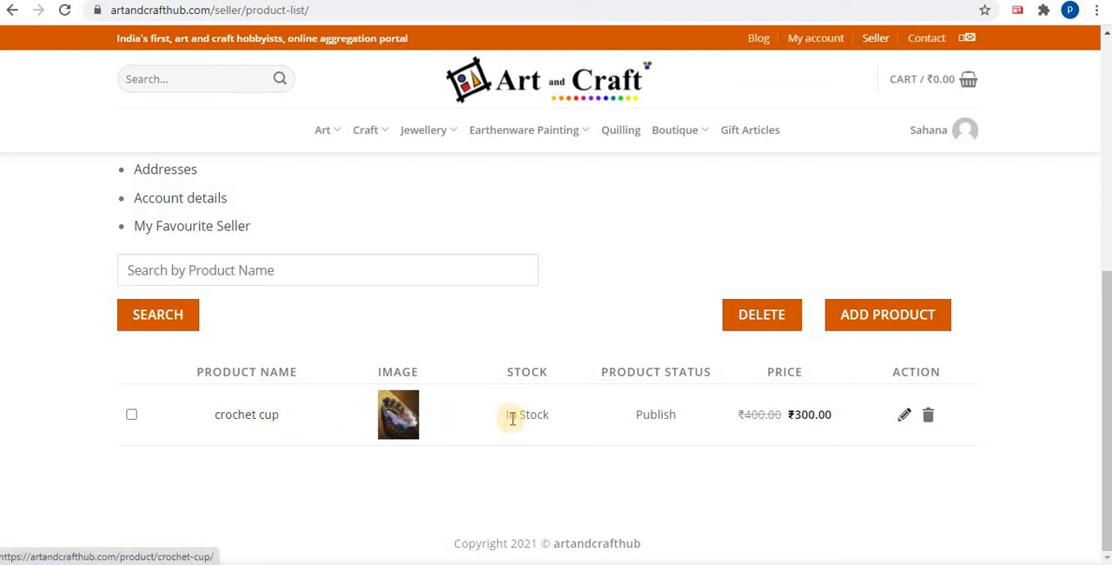
{"action": "left_click", "coordinate": [905, 416]}
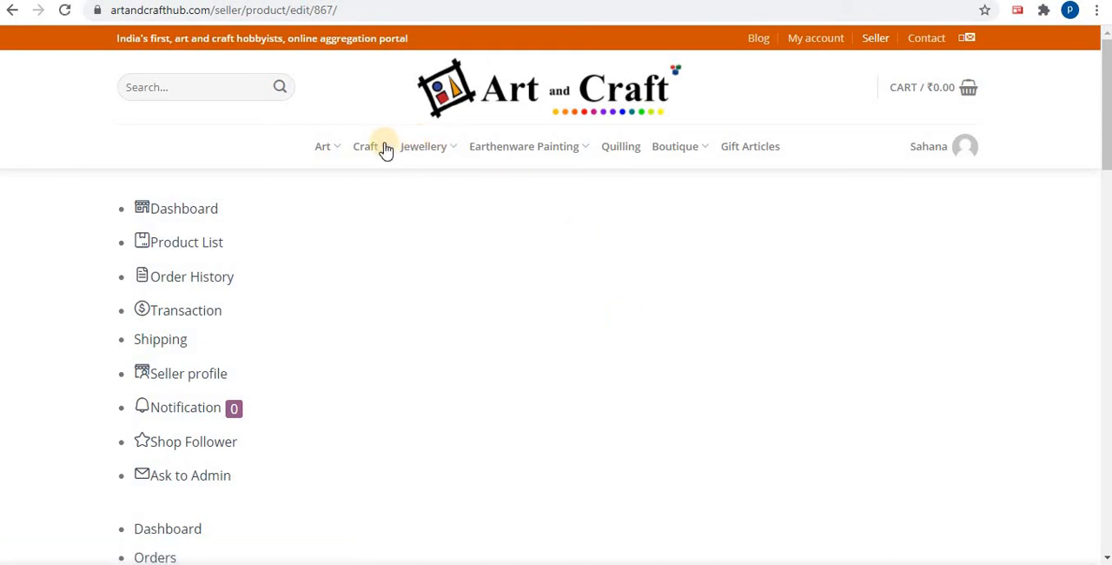
Open the Beaded jewellery category in the shop and examine how the crochet cup is listed there
{"action": "mouse_move", "coordinate": [386, 149]}
{"action": "mouse_move", "coordinate": [424, 147]}
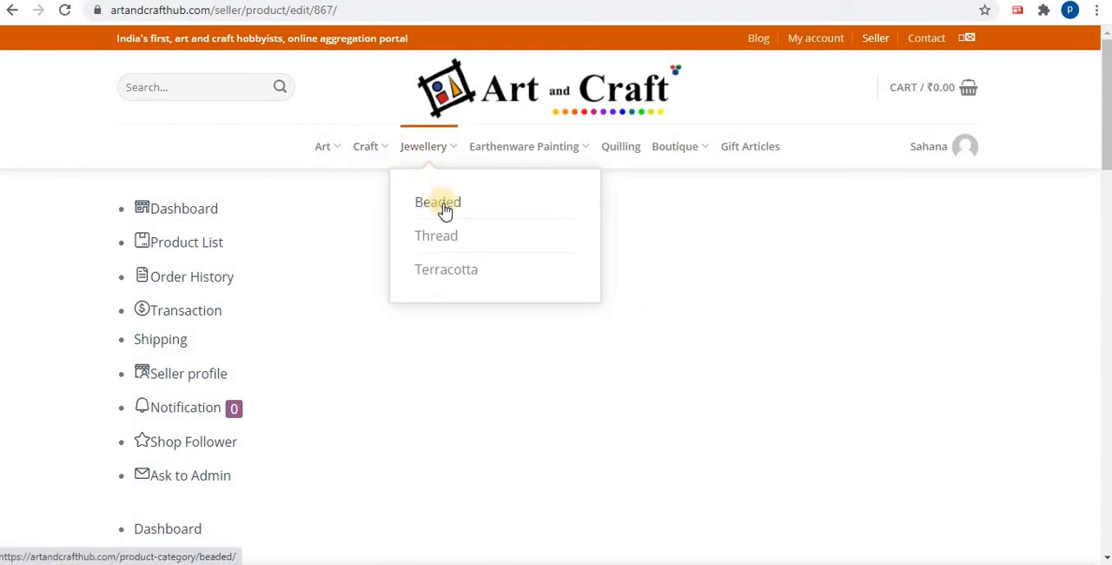
{"action": "left_click", "coordinate": [444, 209]}
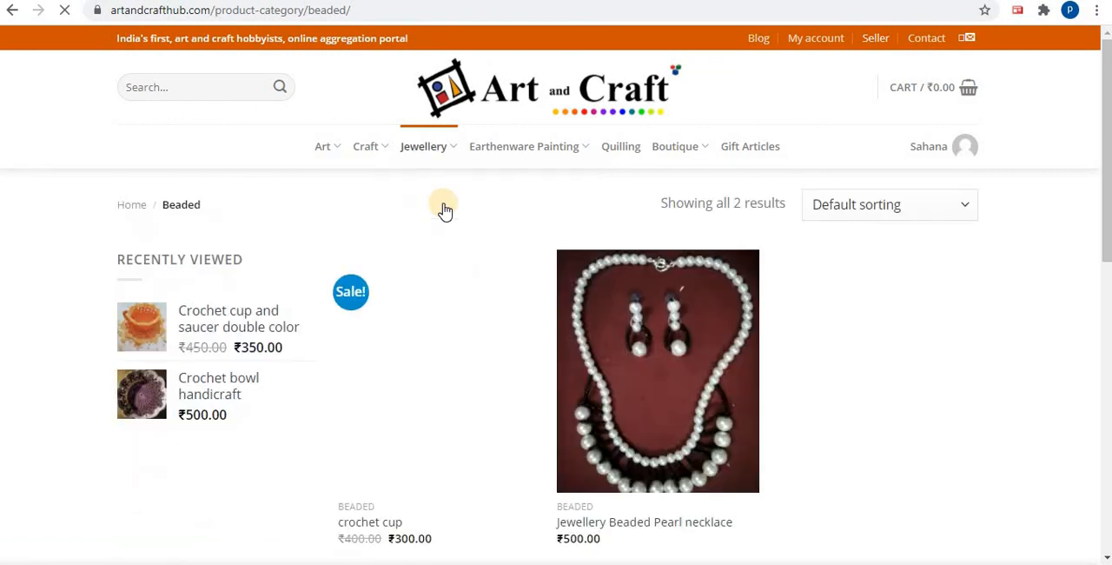
{"action": "scroll", "coordinate": [608, 260], "scroll_direction": "down", "scroll_amount": 3}
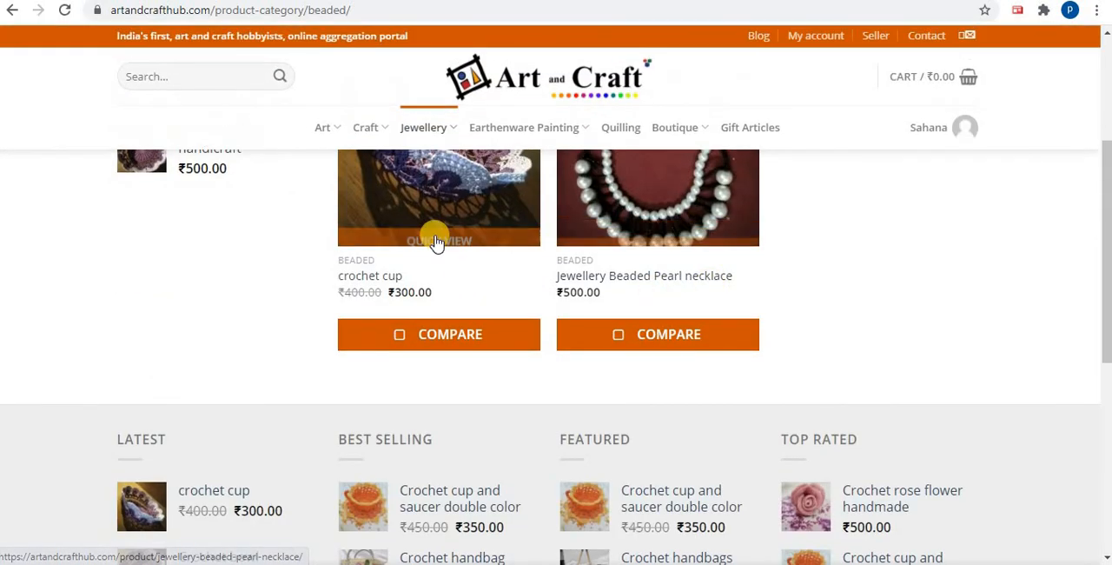
{"action": "scroll", "coordinate": [436, 241], "scroll_direction": "up", "scroll_amount": 2}
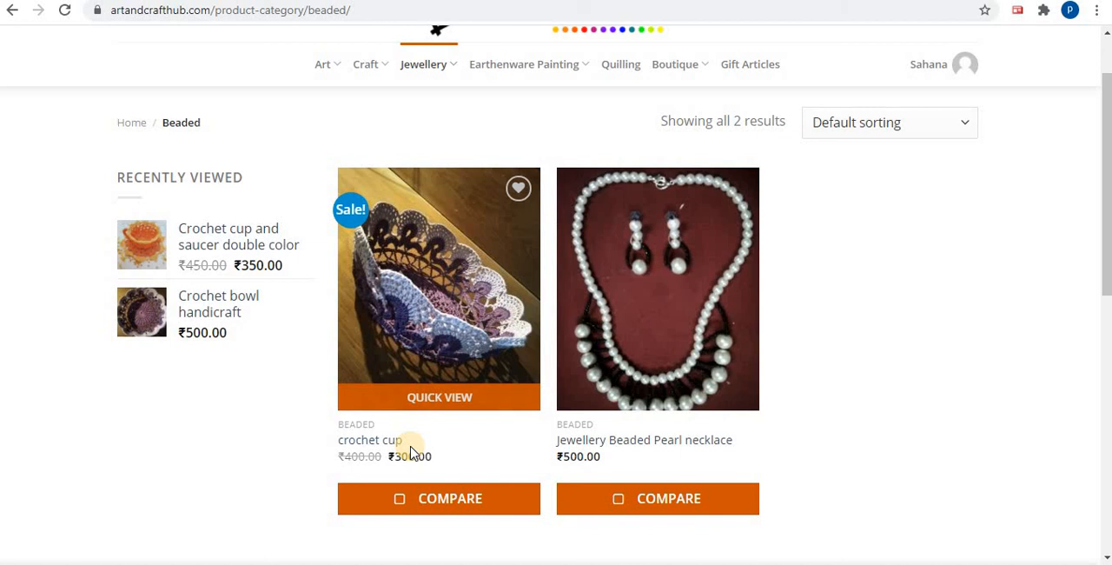
{"action": "scroll", "coordinate": [620, 315], "scroll_direction": "up", "scroll_amount": 1}
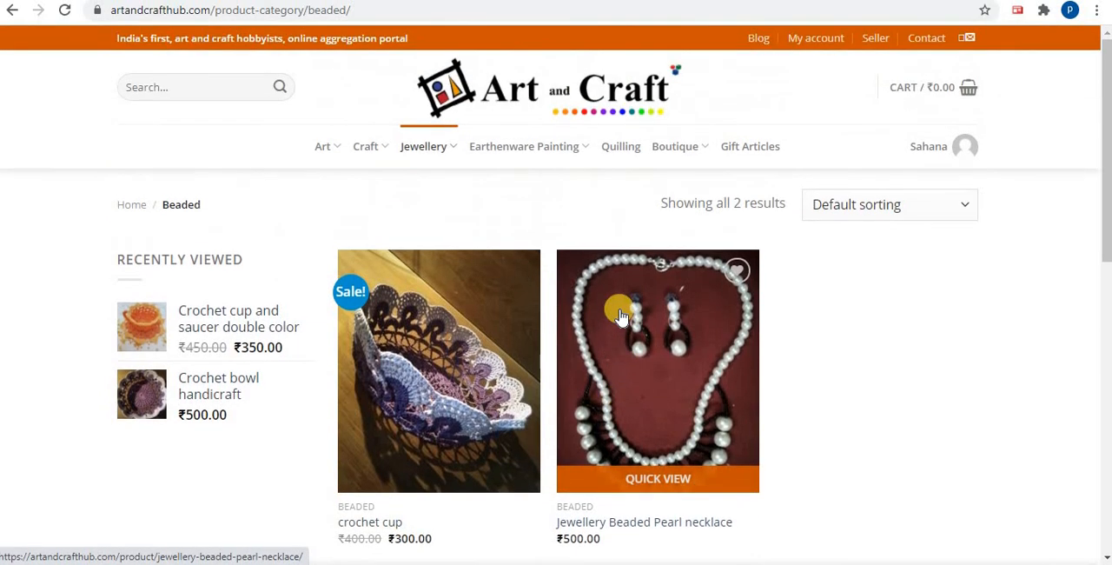
{"action": "scroll", "coordinate": [621, 314], "scroll_direction": "down", "scroll_amount": 2}
{"action": "scroll", "coordinate": [621, 313], "scroll_direction": "up", "scroll_amount": 2}
Open the crochet cup for editing from the seller's product list
{"action": "left_click", "coordinate": [923, 146]}
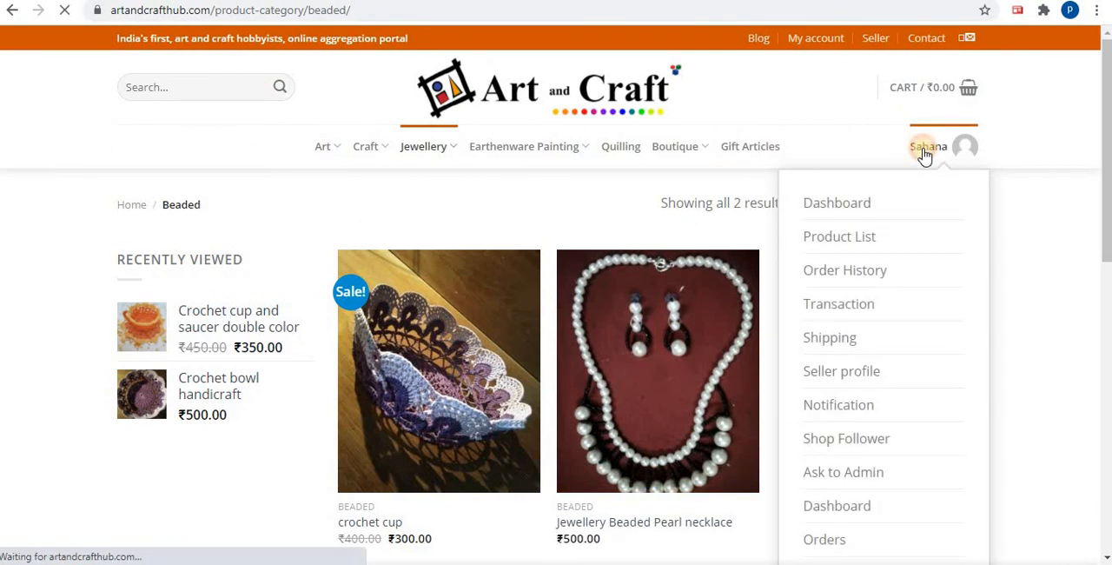
{"action": "left_click", "coordinate": [869, 237]}
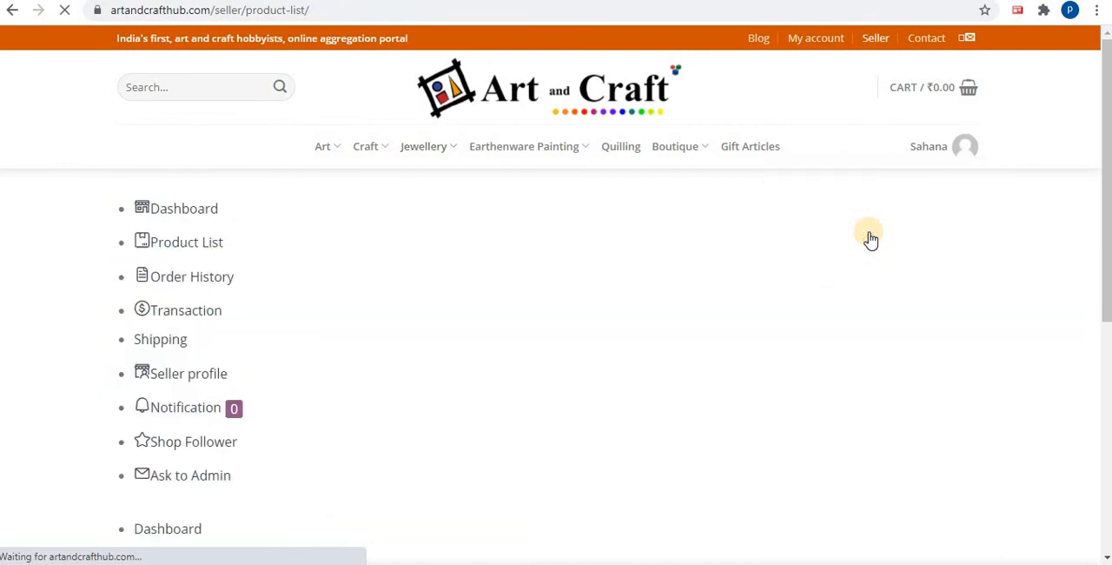
{"action": "scroll", "coordinate": [869, 240], "scroll_direction": "down", "scroll_amount": 5}
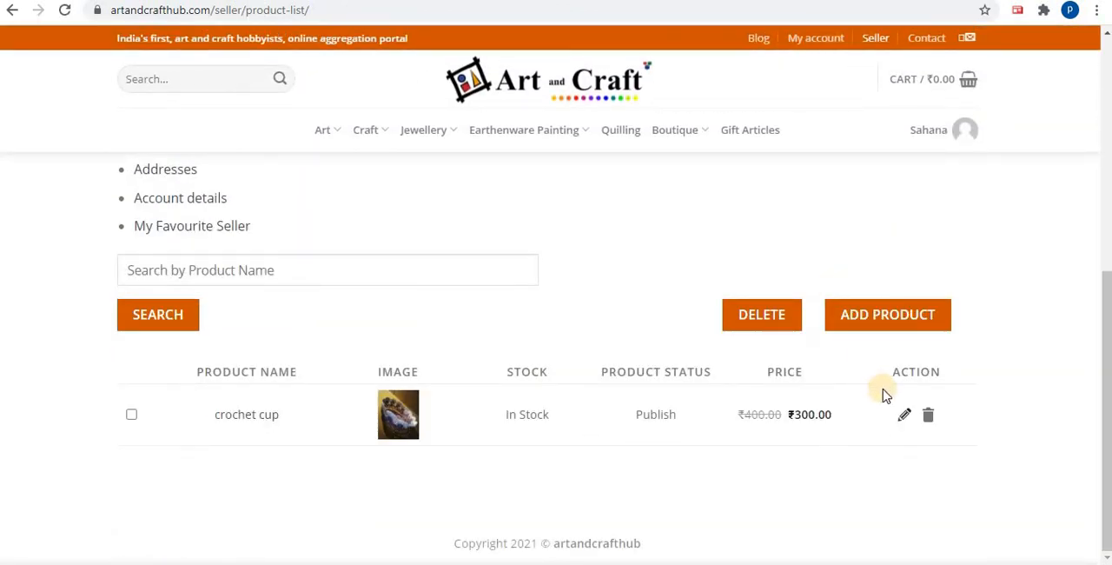
{"action": "left_click", "coordinate": [905, 415]}
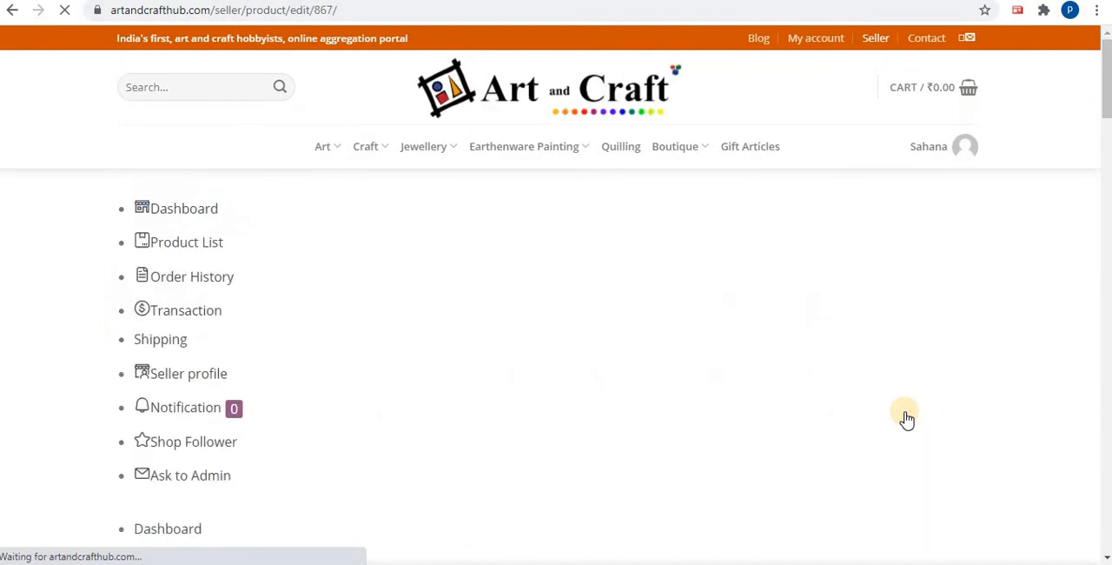
Review the crochet cup's general details, including name, description, category, thumbnail, SKU, regular and sale prices, and short description
{"action": "scroll", "coordinate": [725, 312], "scroll_direction": "down", "scroll_amount": 7}
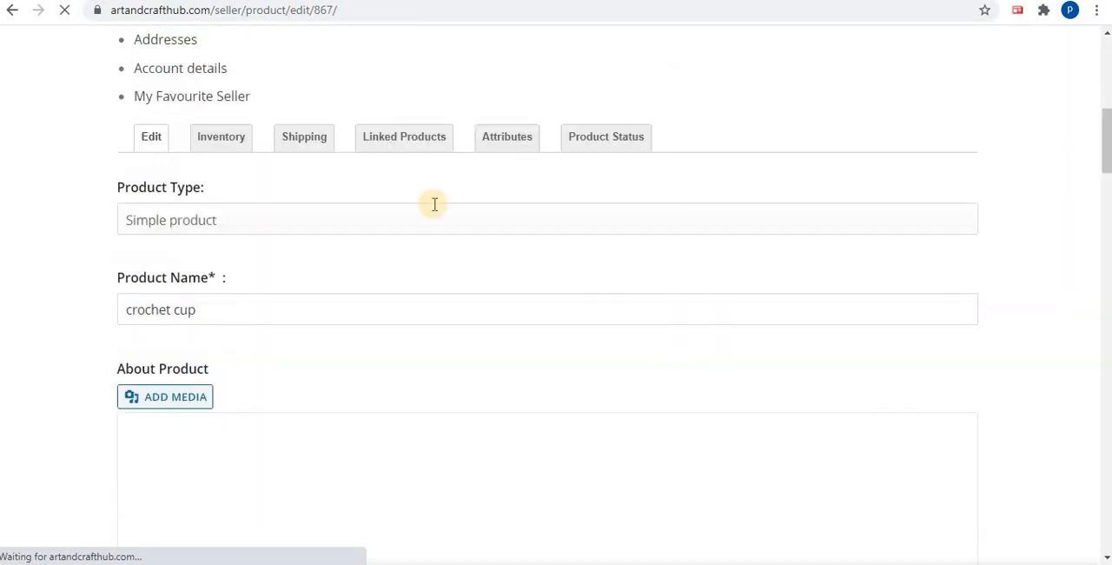
{"action": "scroll", "coordinate": [470, 284], "scroll_direction": "up", "scroll_amount": 2}
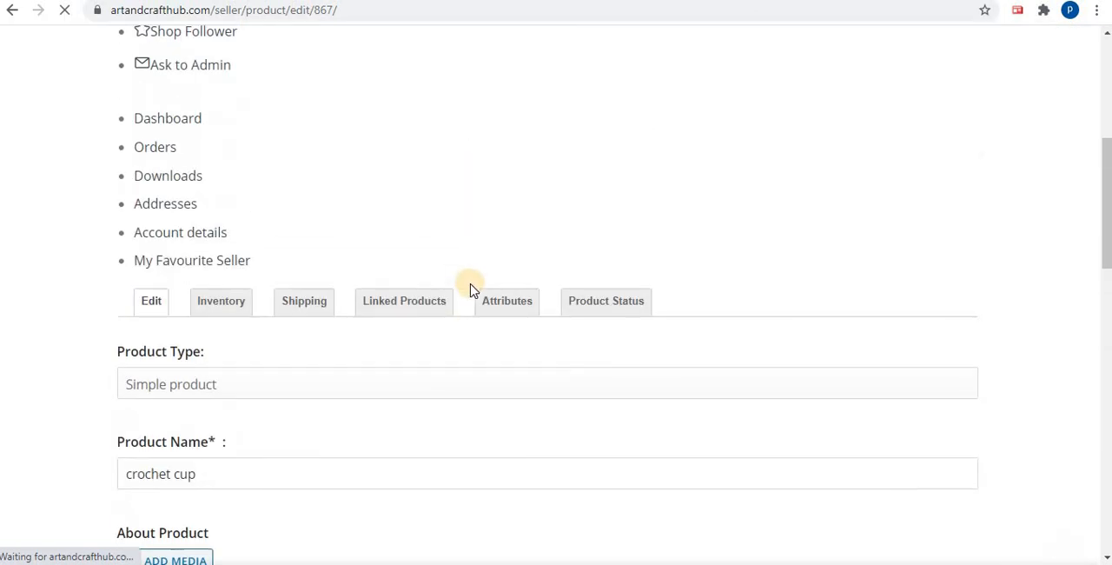
{"action": "scroll", "coordinate": [188, 351], "scroll_direction": "down", "scroll_amount": 3}
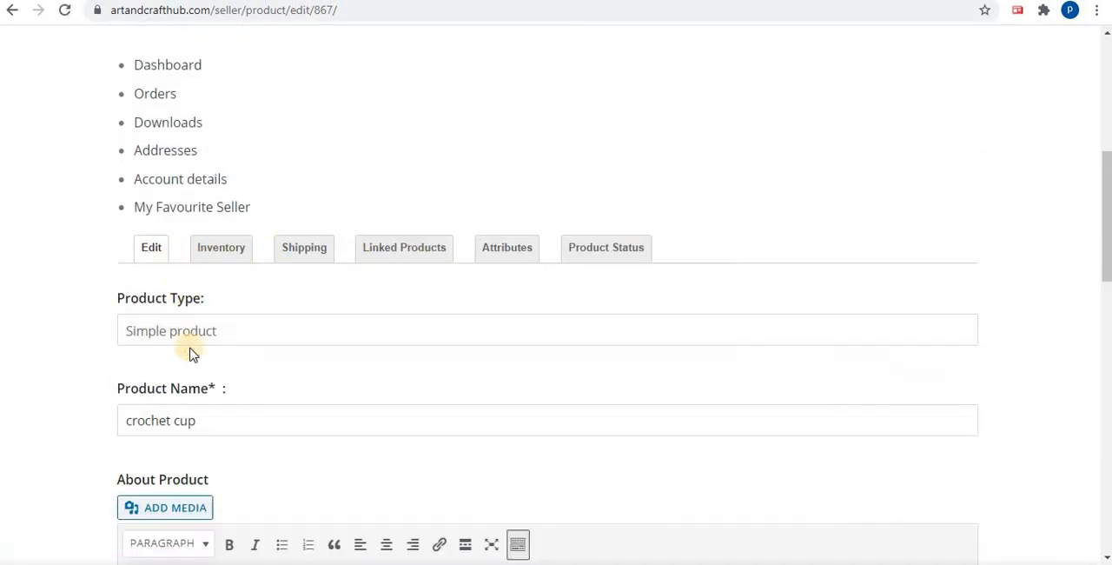
{"action": "scroll", "coordinate": [188, 416], "scroll_direction": "down", "scroll_amount": 10}
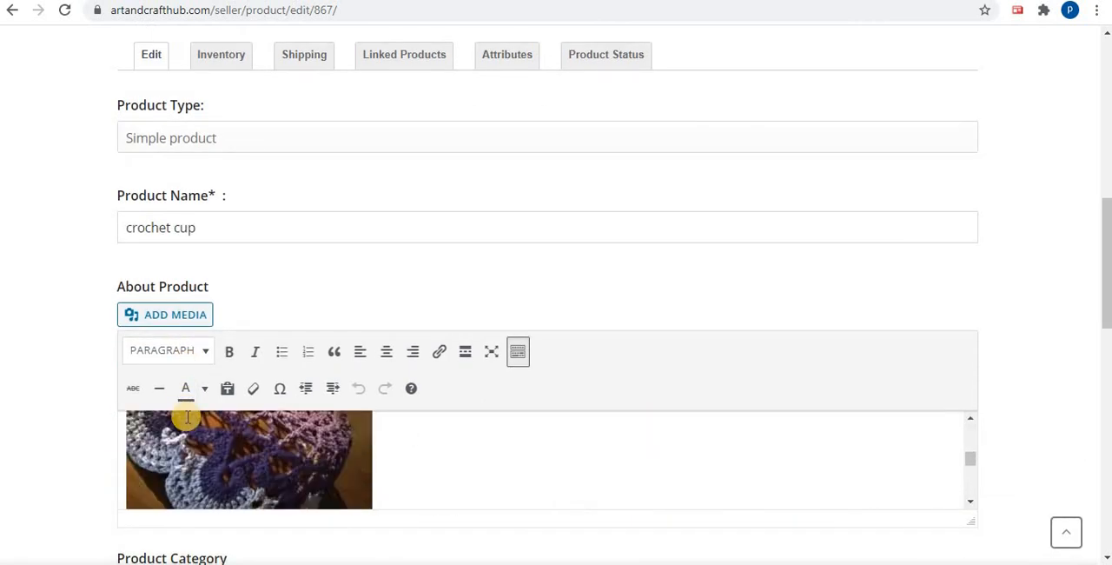
{"action": "scroll", "coordinate": [187, 413], "scroll_direction": "up", "scroll_amount": 8}
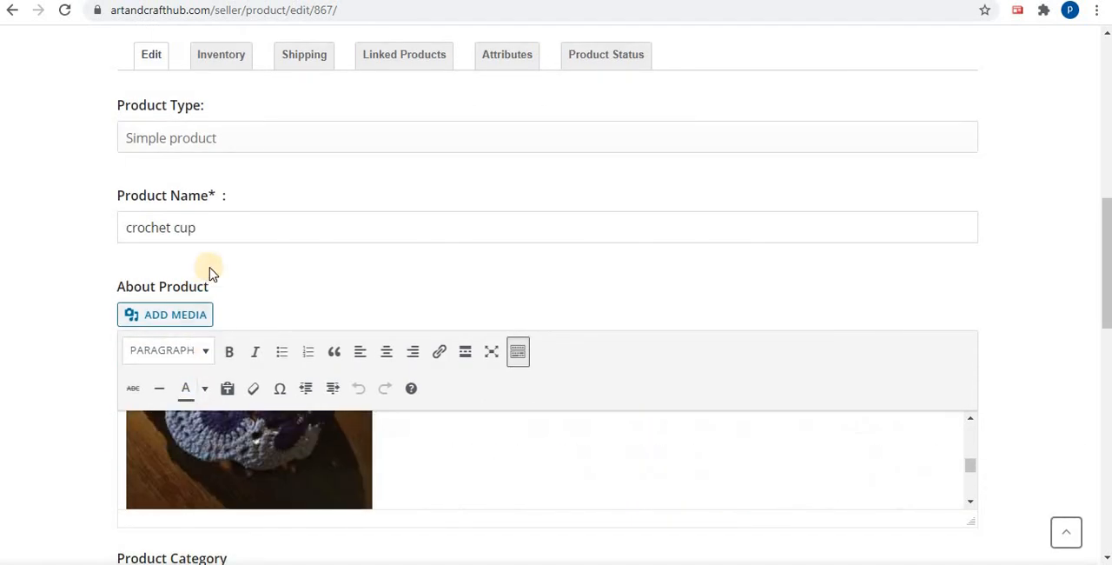
{"action": "scroll", "coordinate": [212, 261], "scroll_direction": "up", "scroll_amount": 1}
{"action": "scroll", "coordinate": [223, 250], "scroll_direction": "down", "scroll_amount": 4}
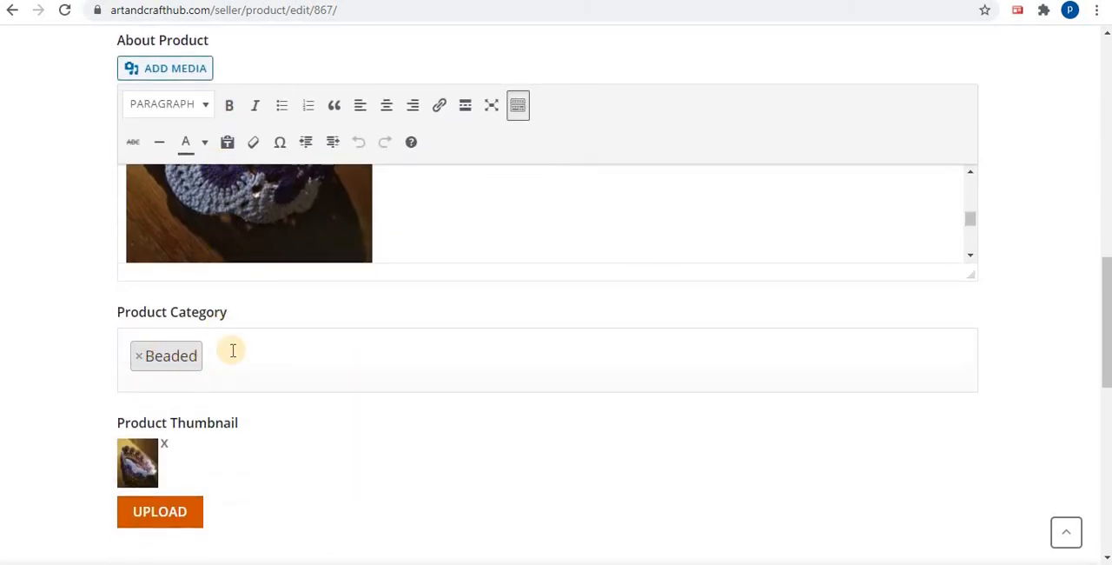
{"action": "scroll", "coordinate": [233, 351], "scroll_direction": "down", "scroll_amount": 1}
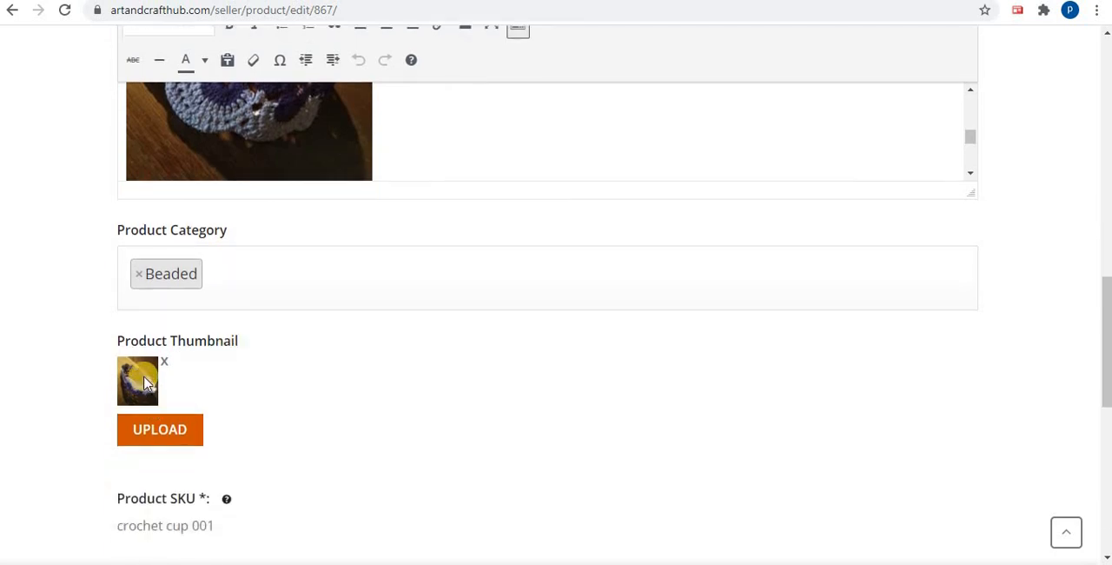
{"action": "scroll", "coordinate": [221, 390], "scroll_direction": "down", "scroll_amount": 3}
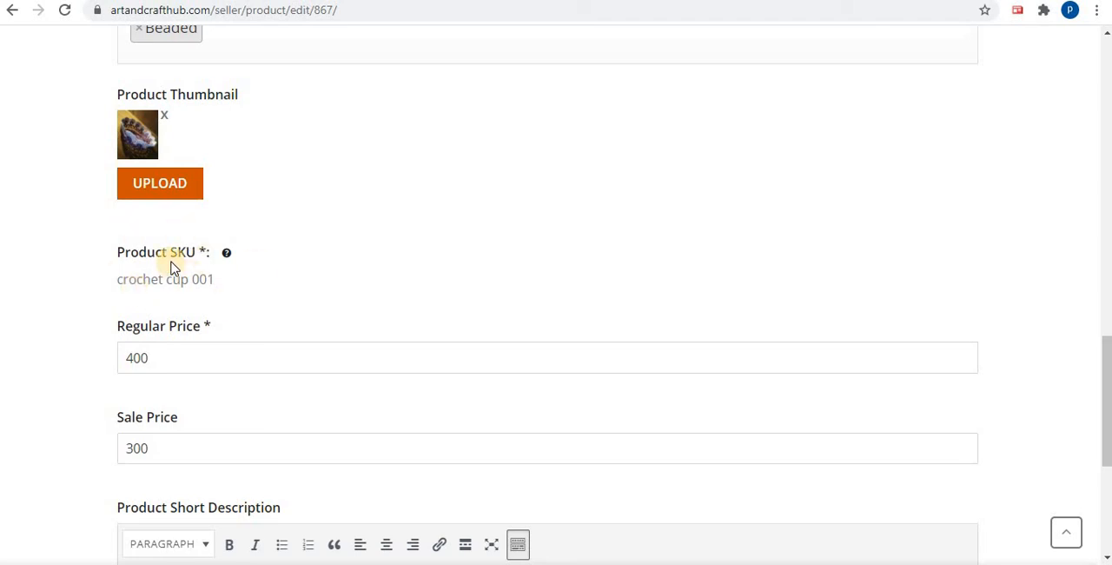
{"action": "scroll", "coordinate": [298, 272], "scroll_direction": "down", "scroll_amount": 1}
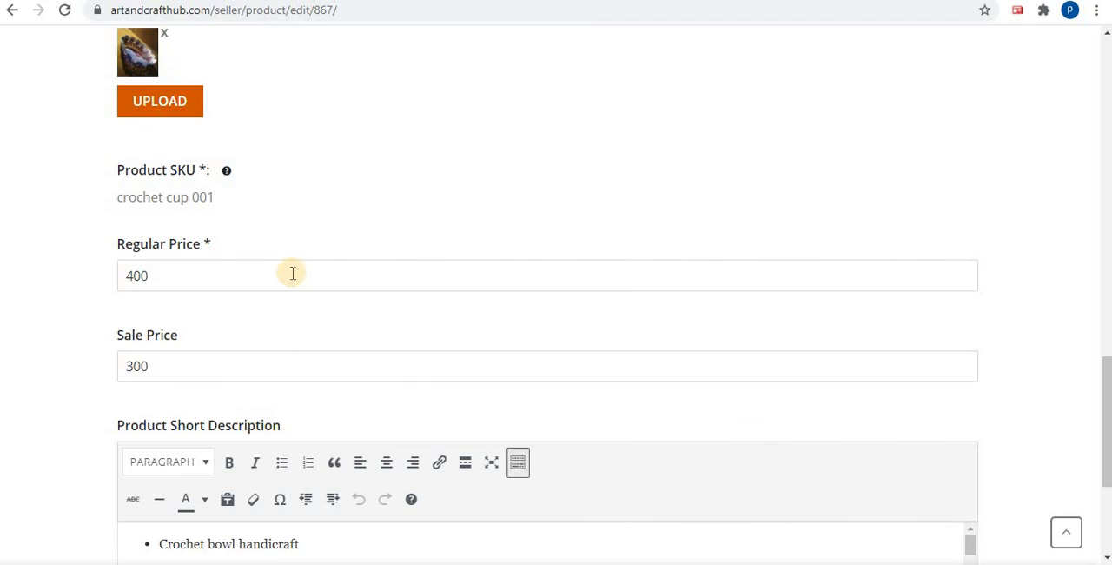
{"action": "scroll", "coordinate": [291, 273], "scroll_direction": "down", "scroll_amount": 1}
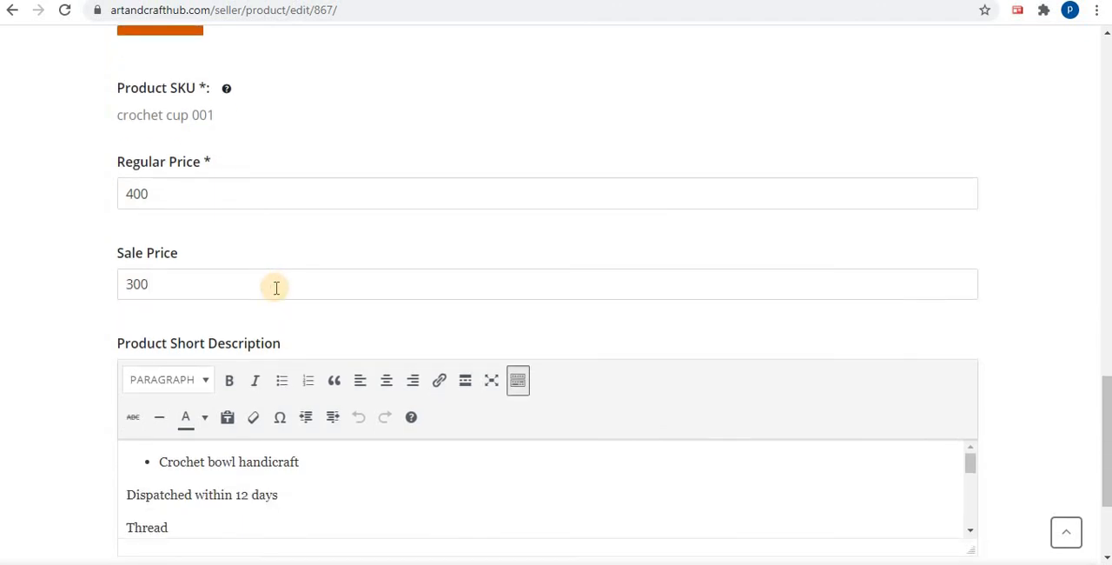
{"action": "scroll", "coordinate": [276, 288], "scroll_direction": "down", "scroll_amount": 2}
{"action": "scroll", "coordinate": [276, 288], "scroll_direction": "up", "scroll_amount": 7}
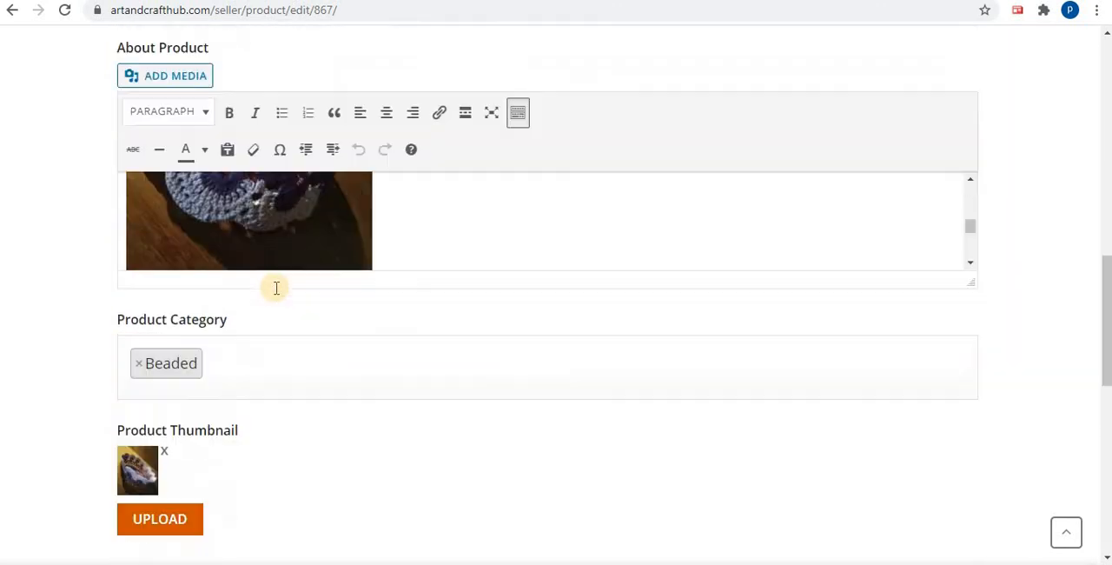
{"action": "scroll", "coordinate": [277, 287], "scroll_direction": "up", "scroll_amount": 6}
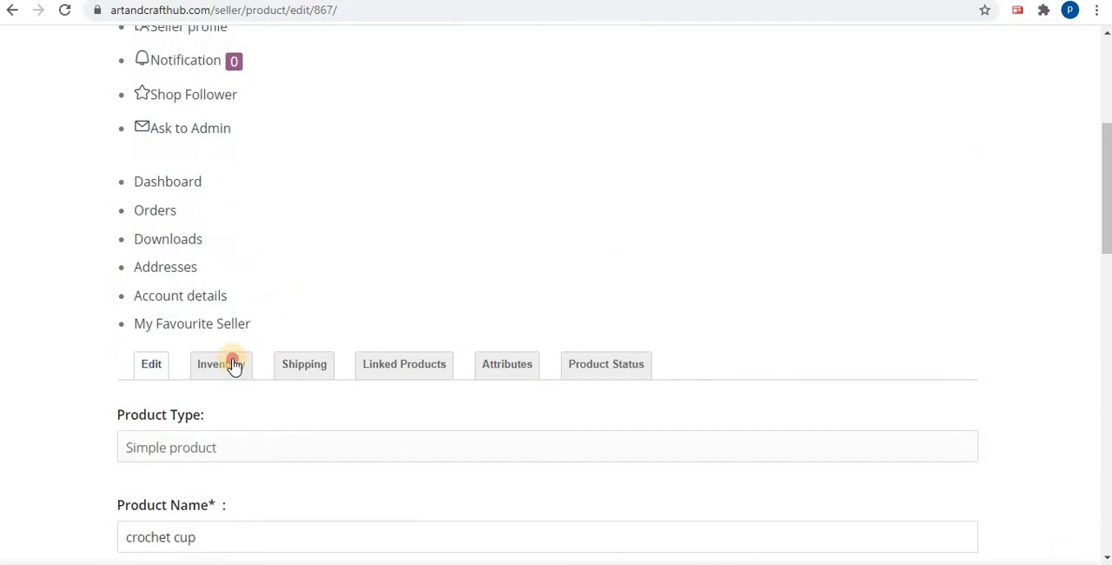
Look through the product's Inventory, Shipping, Linked Products and Attributes settings
{"action": "left_click", "coordinate": [233, 364]}
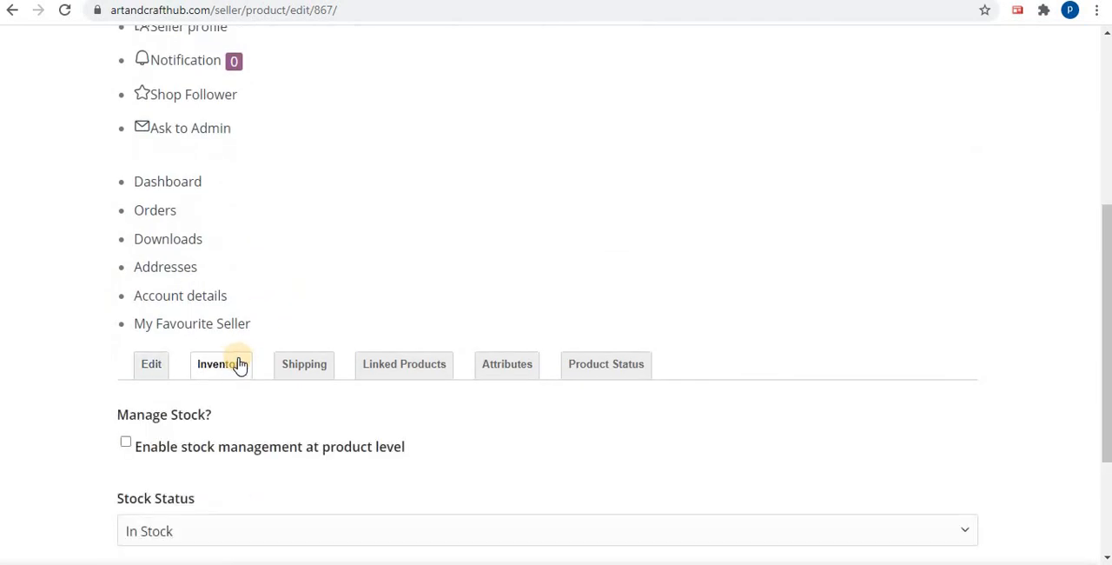
{"action": "scroll", "coordinate": [236, 364], "scroll_direction": "down", "scroll_amount": 2}
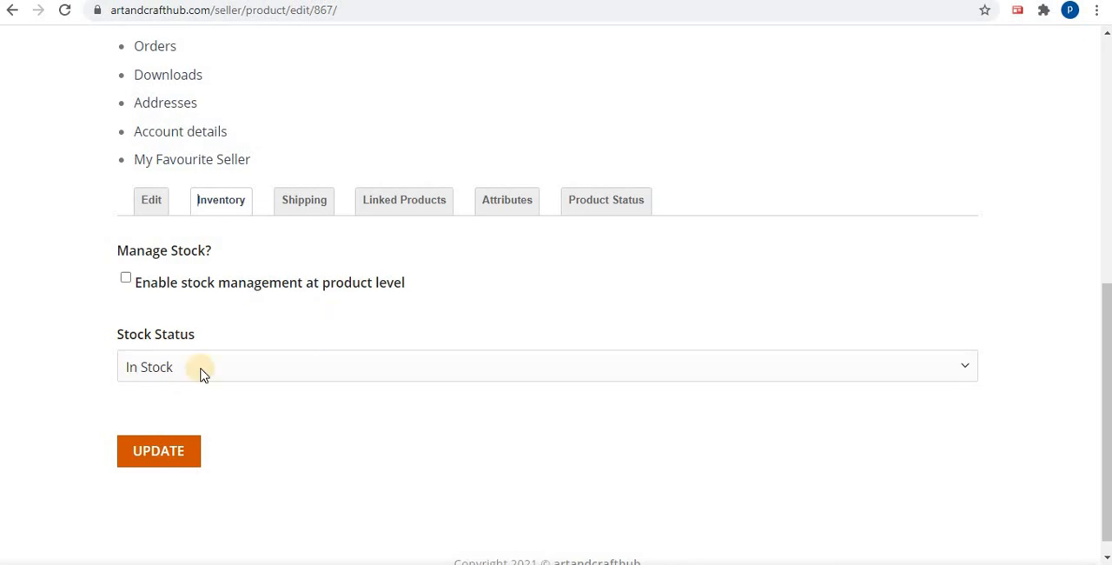
{"action": "left_click", "coordinate": [299, 201]}
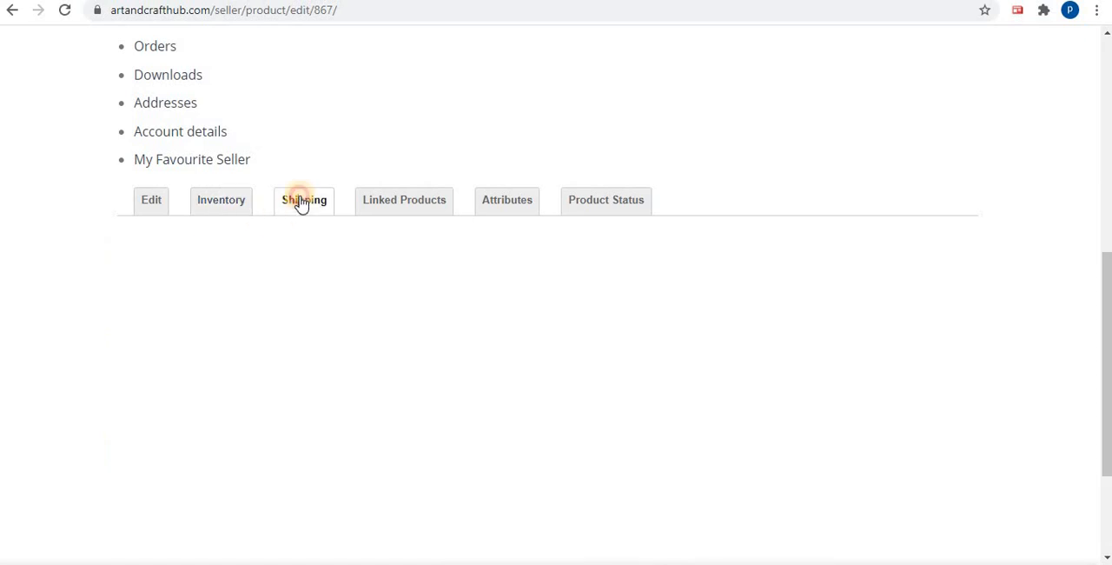
{"action": "left_click", "coordinate": [384, 201]}
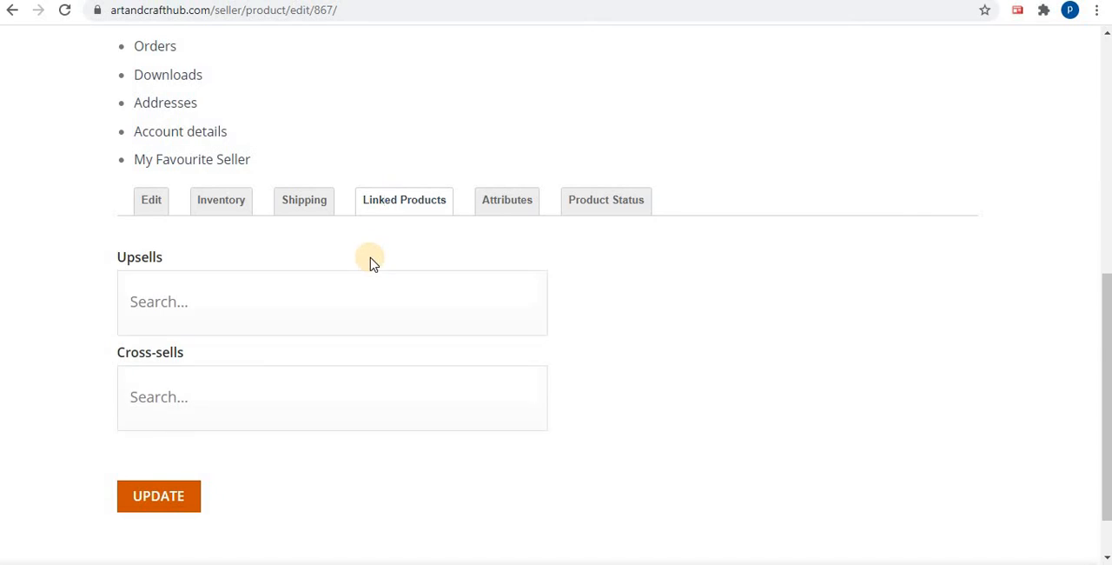
{"action": "left_click", "coordinate": [499, 205]}
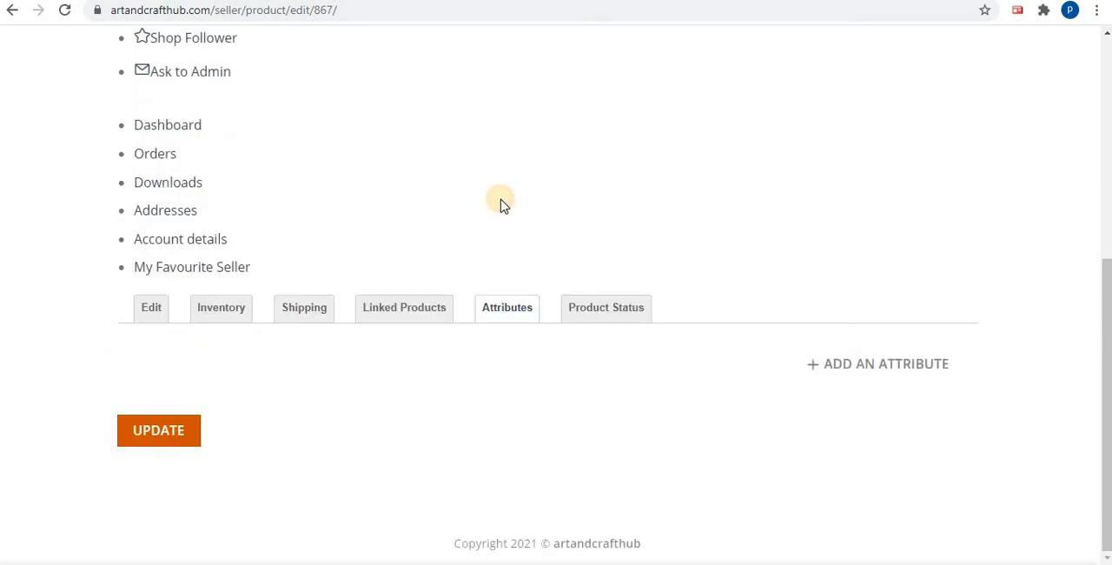
Upload crochet-bowl-1-247x296 and crochet-bowl-downside-view-510x680 as product images through the image gallery in the Product Status settings
{"action": "left_click", "coordinate": [581, 309]}
{"action": "scroll", "coordinate": [581, 307], "scroll_direction": "down", "scroll_amount": 2}
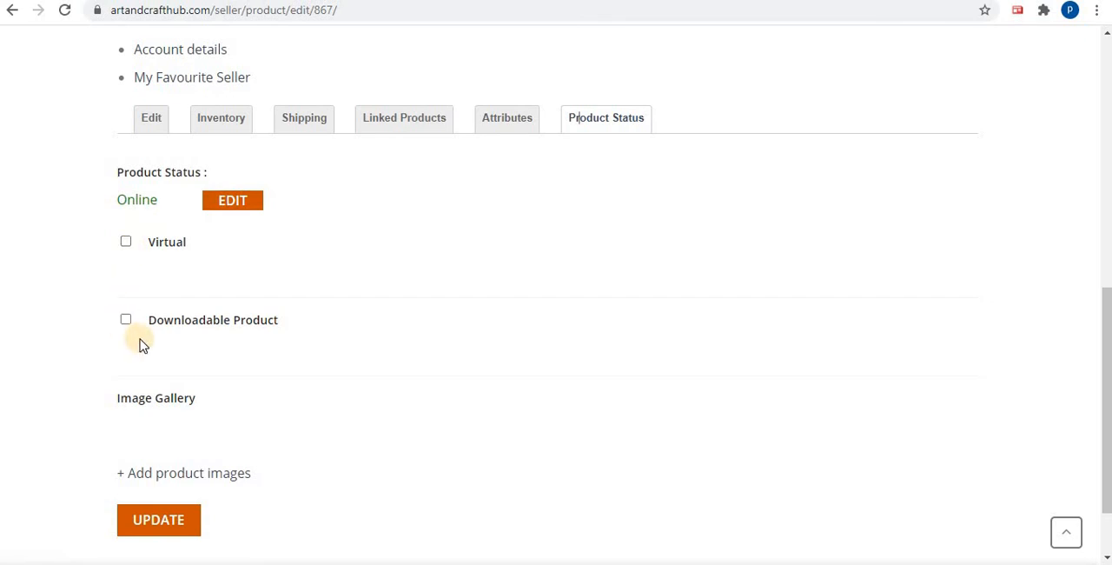
{"action": "scroll", "coordinate": [135, 341], "scroll_direction": "down", "scroll_amount": 1}
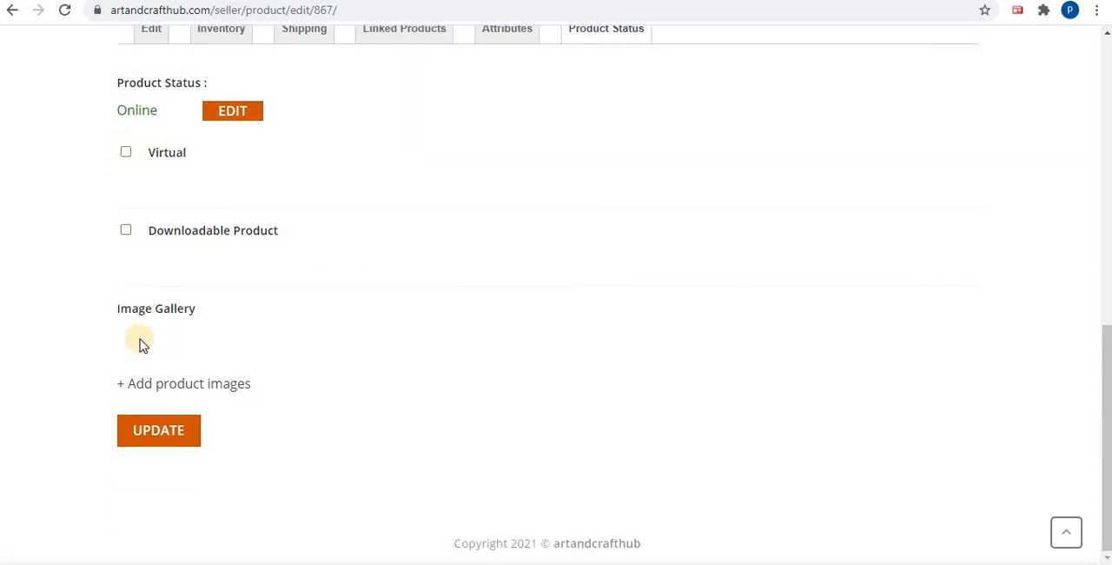
{"action": "left_click", "coordinate": [173, 384]}
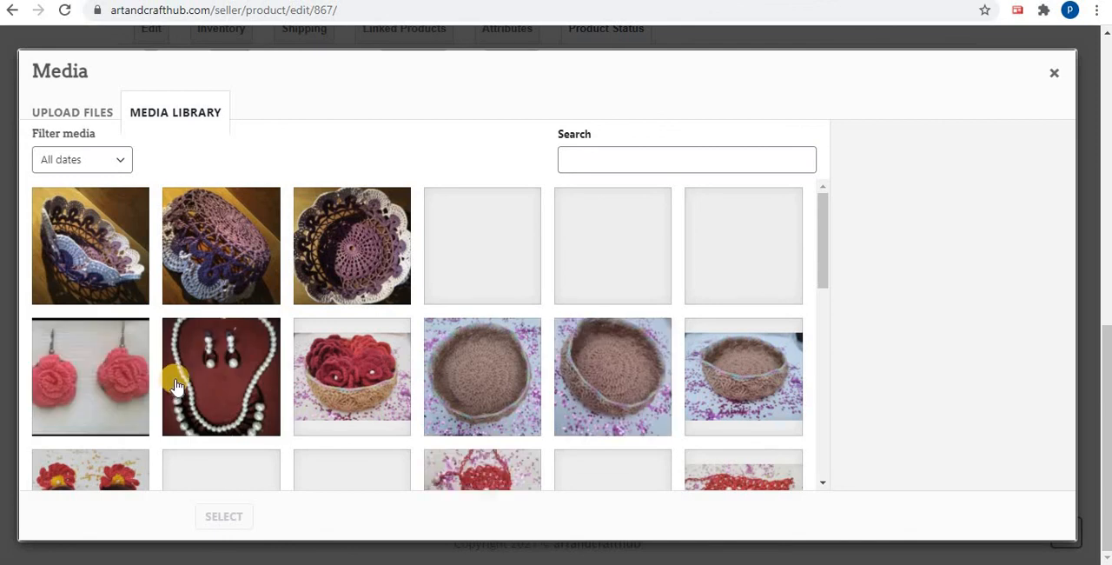
{"action": "left_click", "coordinate": [75, 112]}
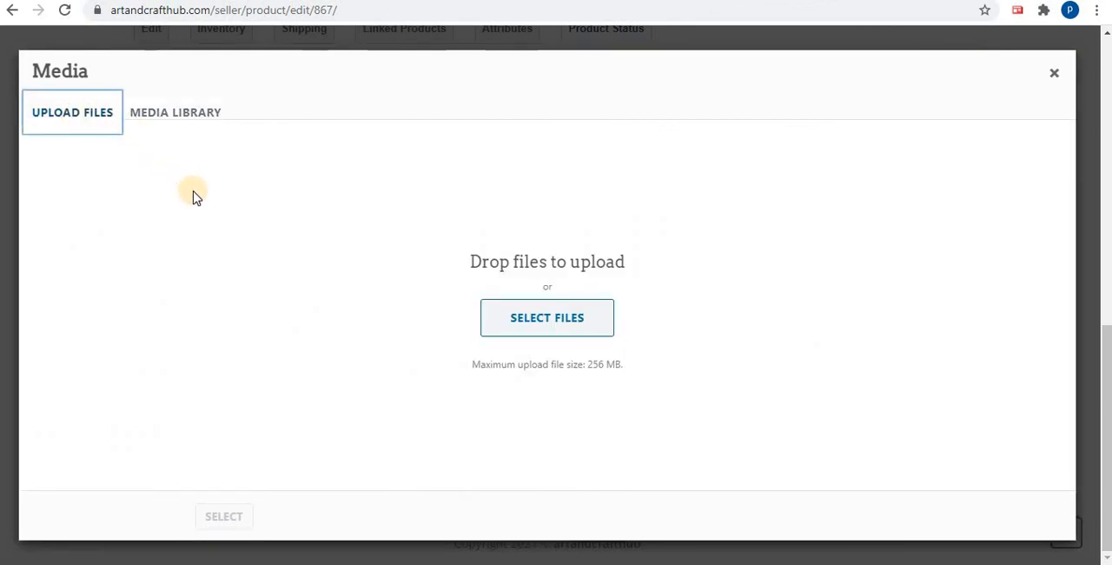
{"action": "left_click", "coordinate": [525, 316]}
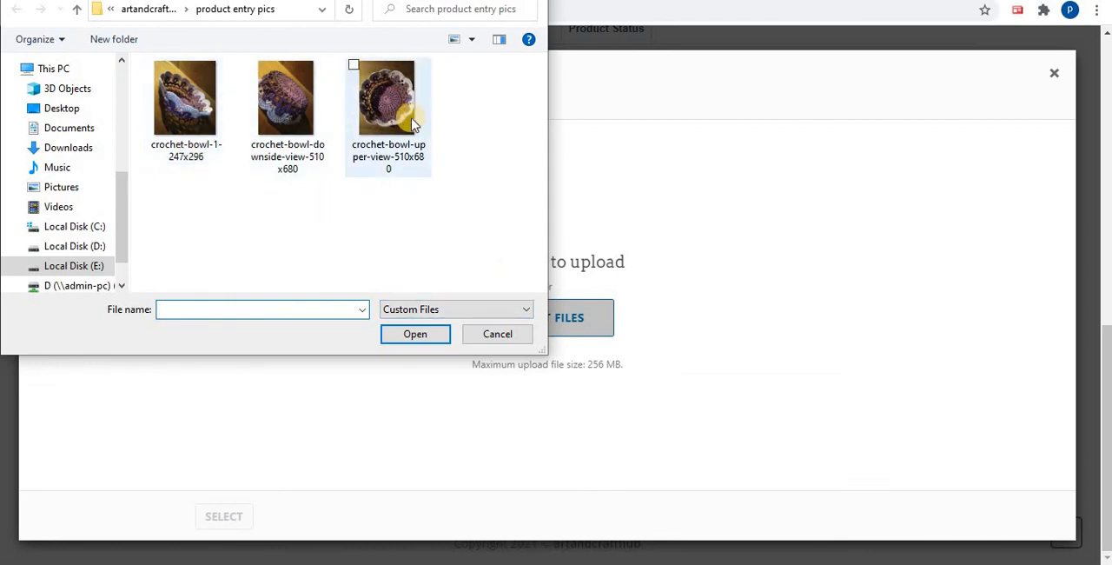
{"action": "left_click", "coordinate": [252, 70]}
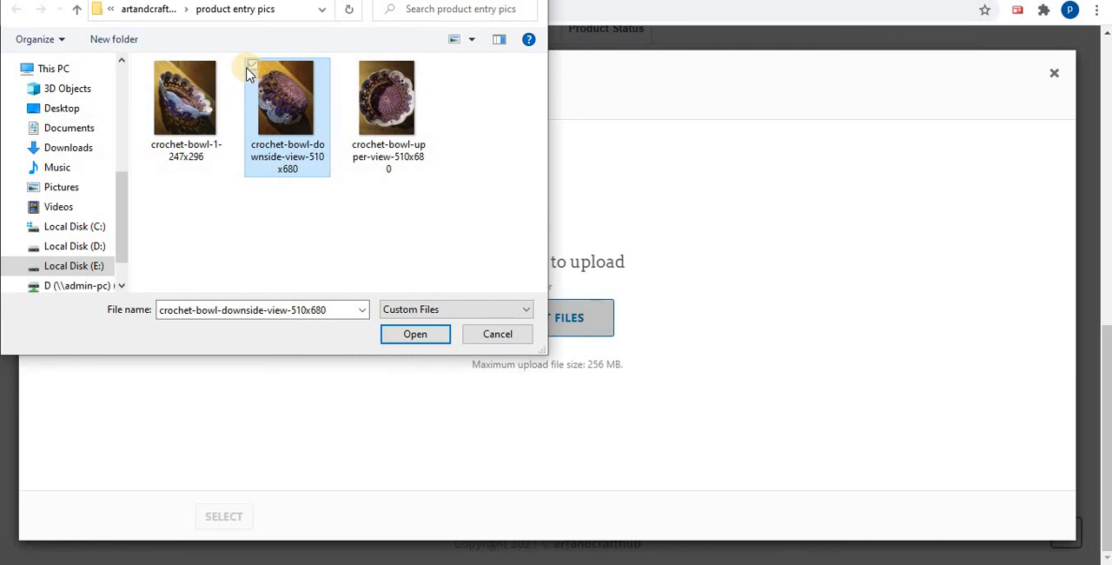
{"action": "left_click", "coordinate": [152, 65]}
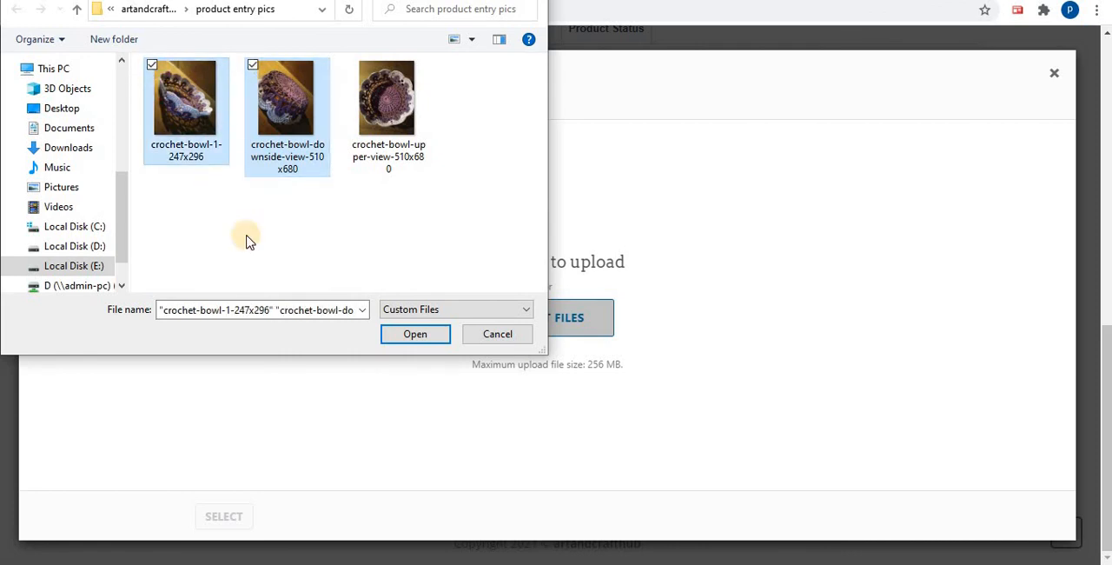
{"action": "left_click", "coordinate": [409, 337]}
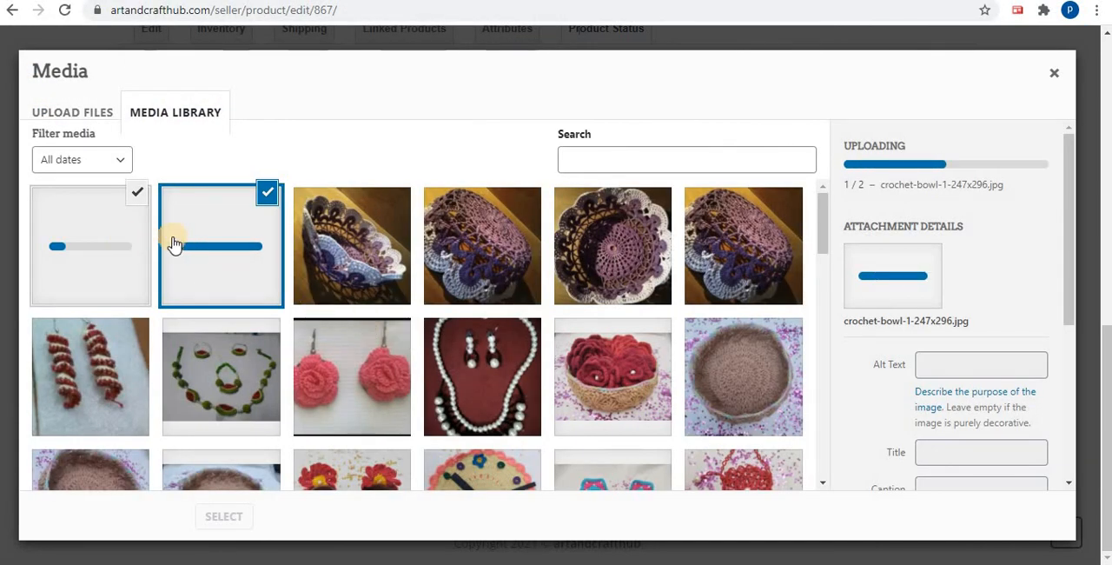
Add the two uploaded crochet bowl images to the product's image gallery and save the updated product
{"action": "scroll", "coordinate": [171, 241], "scroll_direction": "down", "scroll_amount": 1}
{"action": "scroll", "coordinate": [173, 244], "scroll_direction": "up", "scroll_amount": 1}
{"action": "scroll", "coordinate": [173, 244], "scroll_direction": "down", "scroll_amount": 1}
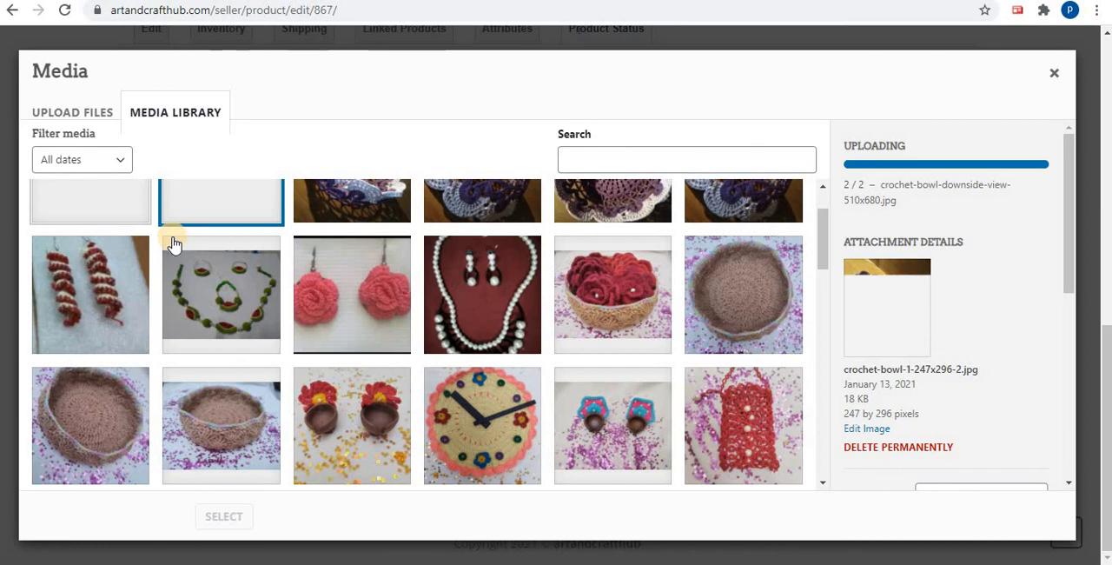
{"action": "scroll", "coordinate": [174, 244], "scroll_direction": "down", "scroll_amount": 6}
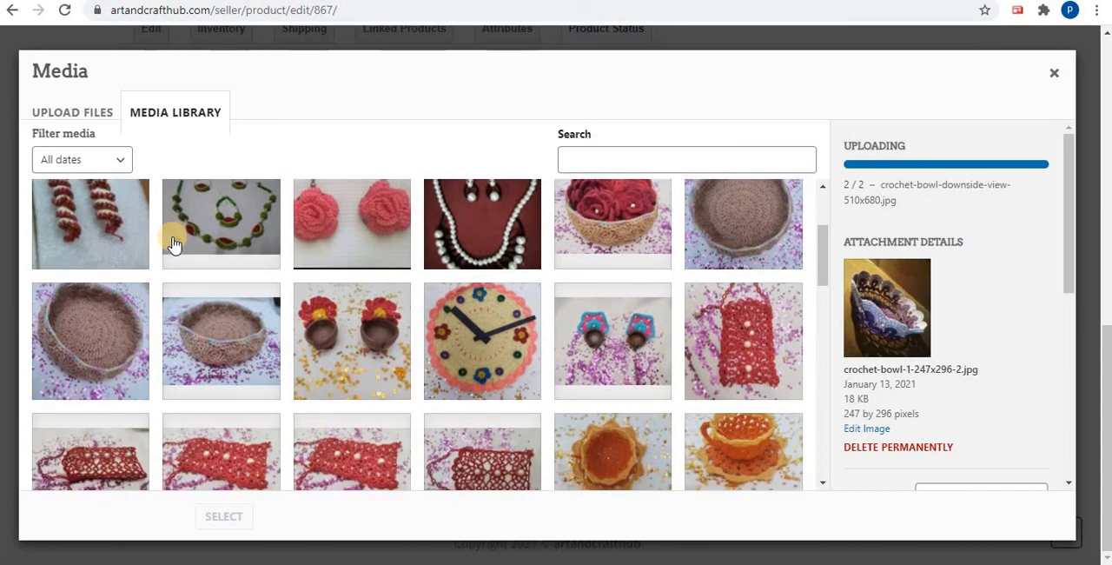
{"action": "scroll", "coordinate": [174, 244], "scroll_direction": "up", "scroll_amount": 8}
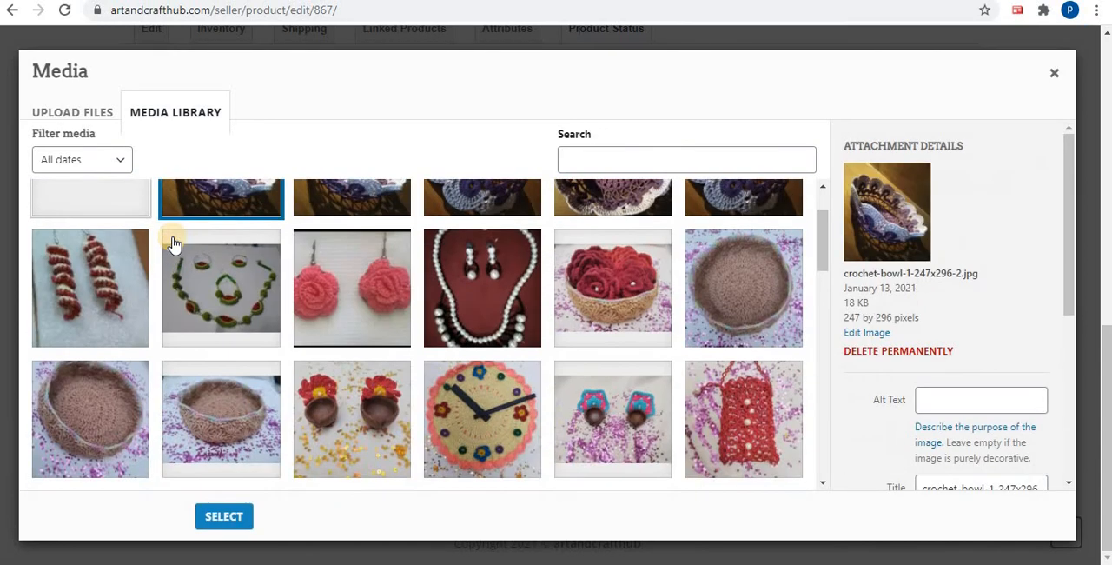
{"action": "left_click", "coordinate": [225, 520]}
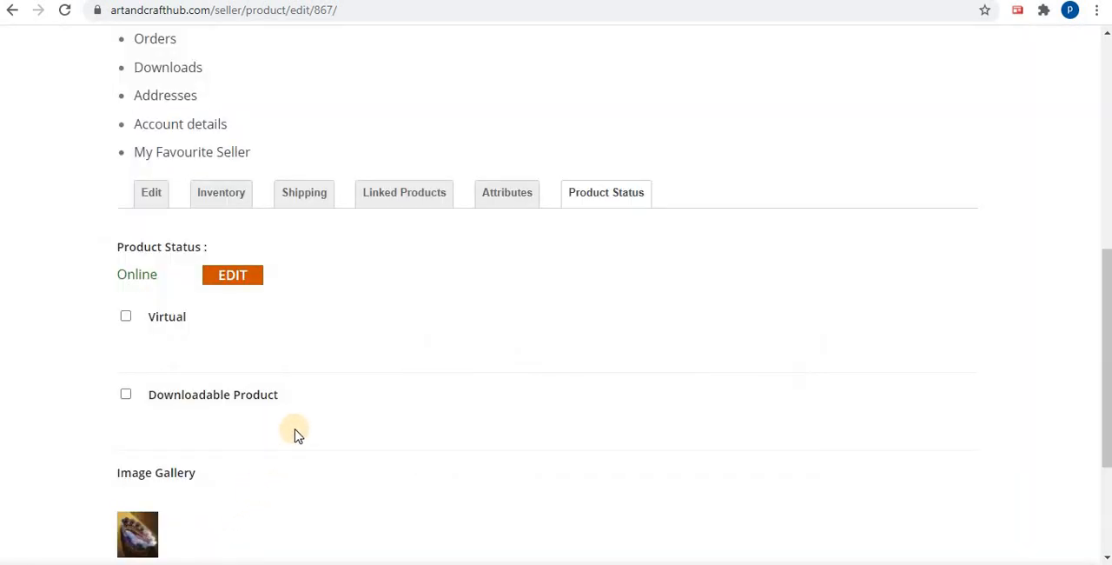
{"action": "scroll", "coordinate": [293, 435], "scroll_direction": "down", "scroll_amount": 1}
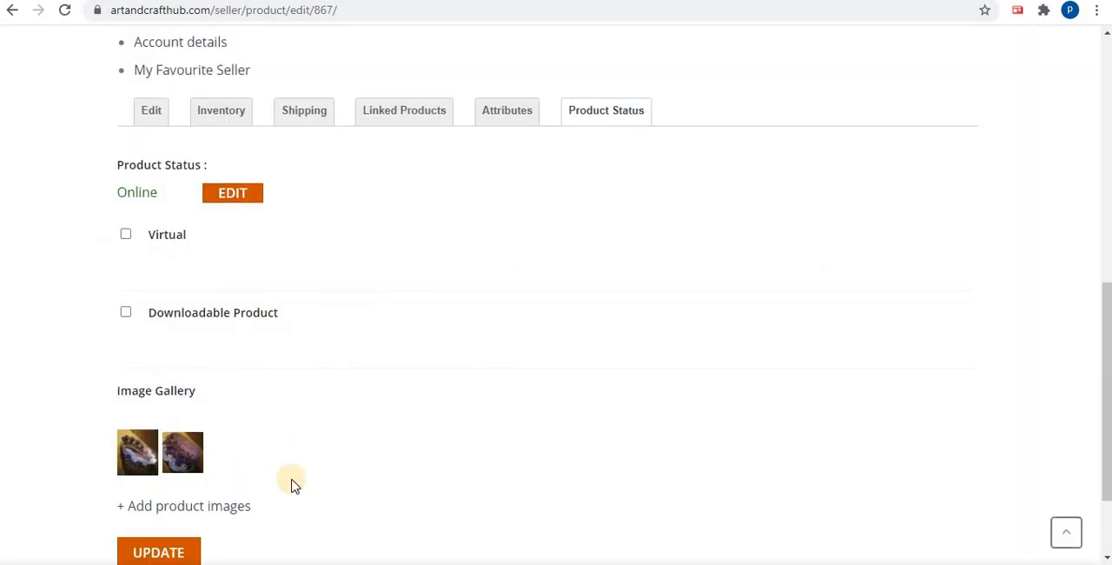
{"action": "scroll", "coordinate": [272, 411], "scroll_direction": "down", "scroll_amount": 1}
{"action": "left_click", "coordinate": [170, 474]}
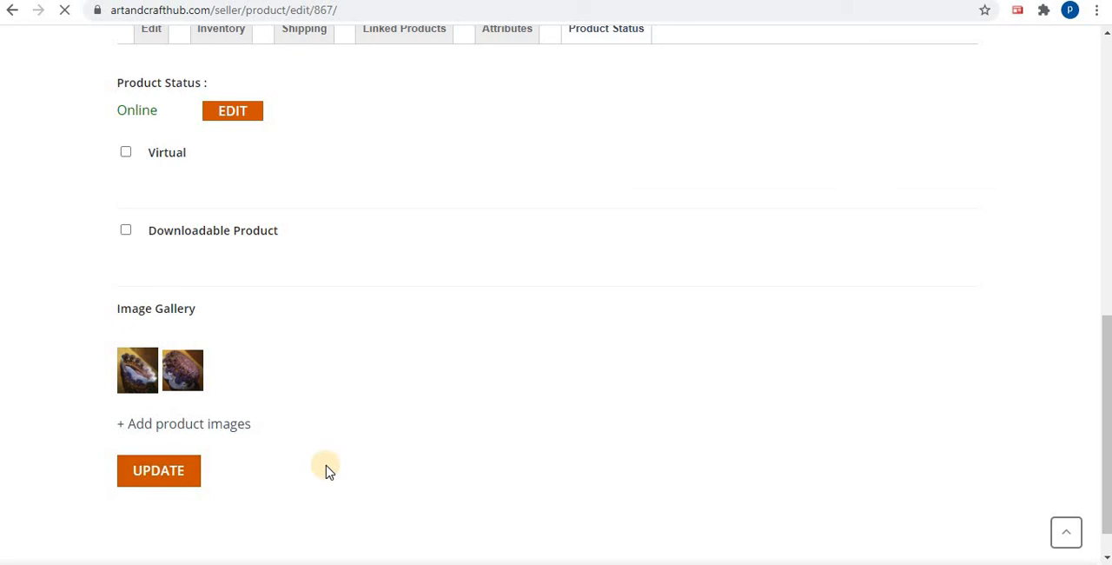
Save the crochet cup product again with both images in its gallery
{"action": "scroll", "coordinate": [326, 466], "scroll_direction": "up", "scroll_amount": 2}
{"action": "scroll", "coordinate": [326, 467], "scroll_direction": "down", "scroll_amount": 2}
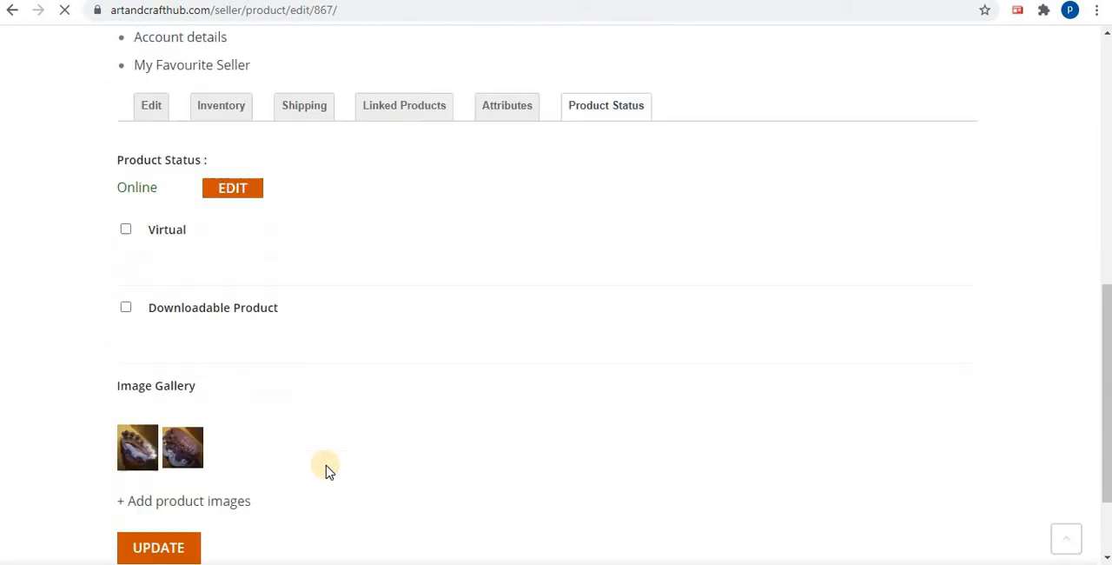
{"action": "left_click", "coordinate": [150, 480]}
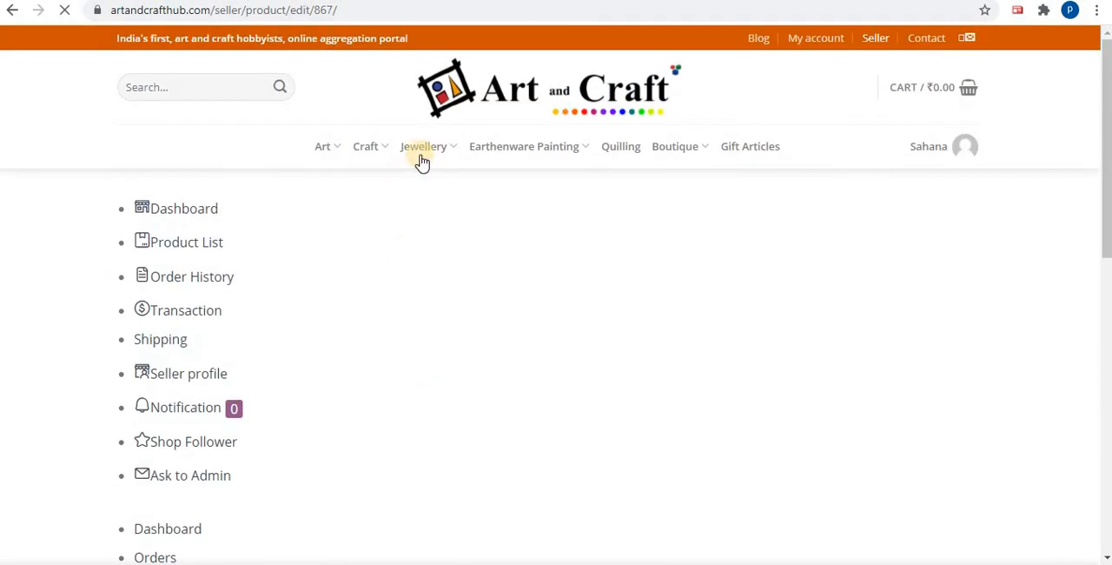
Open the crochet cup's shop page from the Beaded category under Jewellery
{"action": "mouse_move", "coordinate": [421, 163]}
{"action": "left_click", "coordinate": [437, 207]}
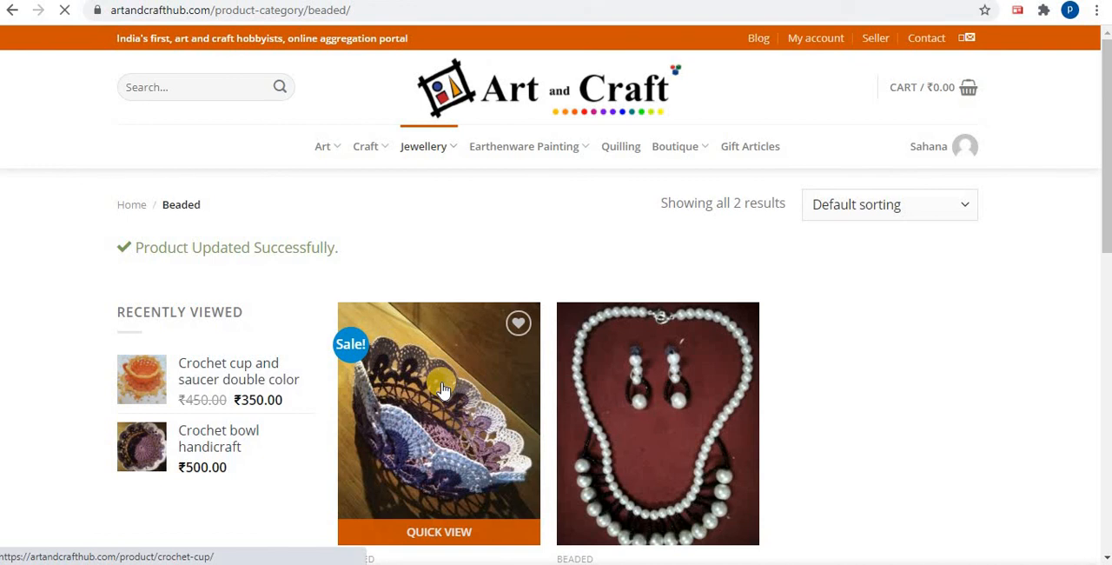
{"action": "left_click", "coordinate": [442, 389]}
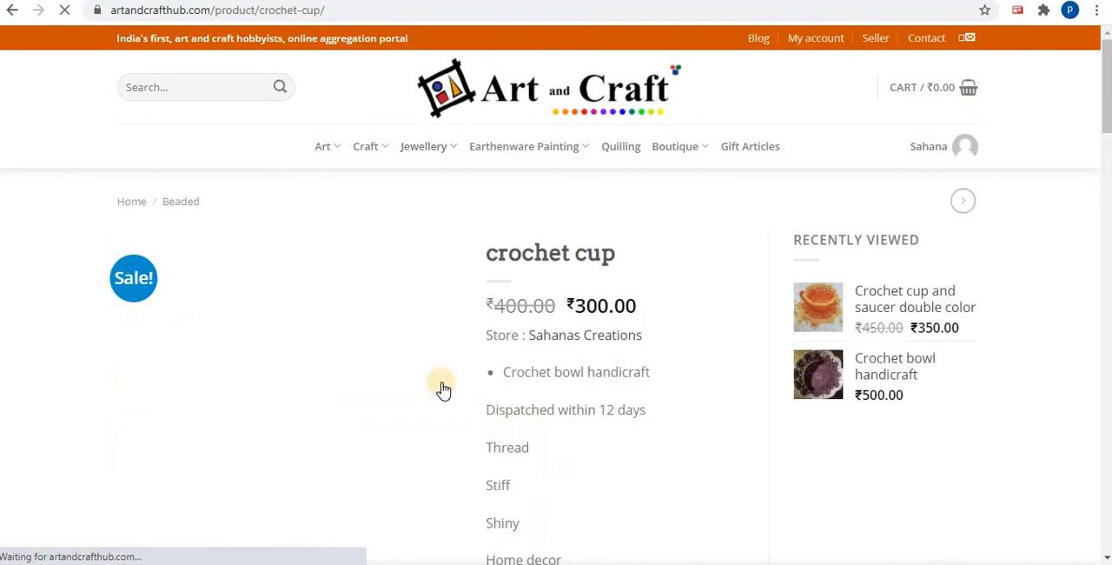
Check the crochet cup's image gallery on its shop page, showing the downside-view picture as the main image
{"action": "scroll", "coordinate": [448, 363], "scroll_direction": "down", "scroll_amount": 4}
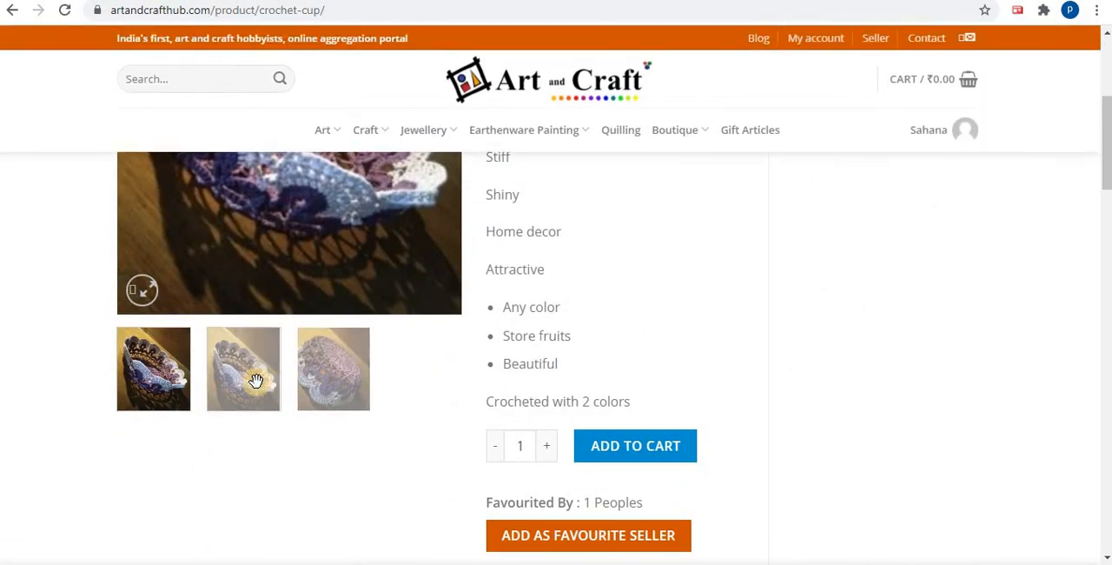
{"action": "left_click", "coordinate": [335, 374]}
{"action": "scroll", "coordinate": [392, 304], "scroll_direction": "up", "scroll_amount": 2}
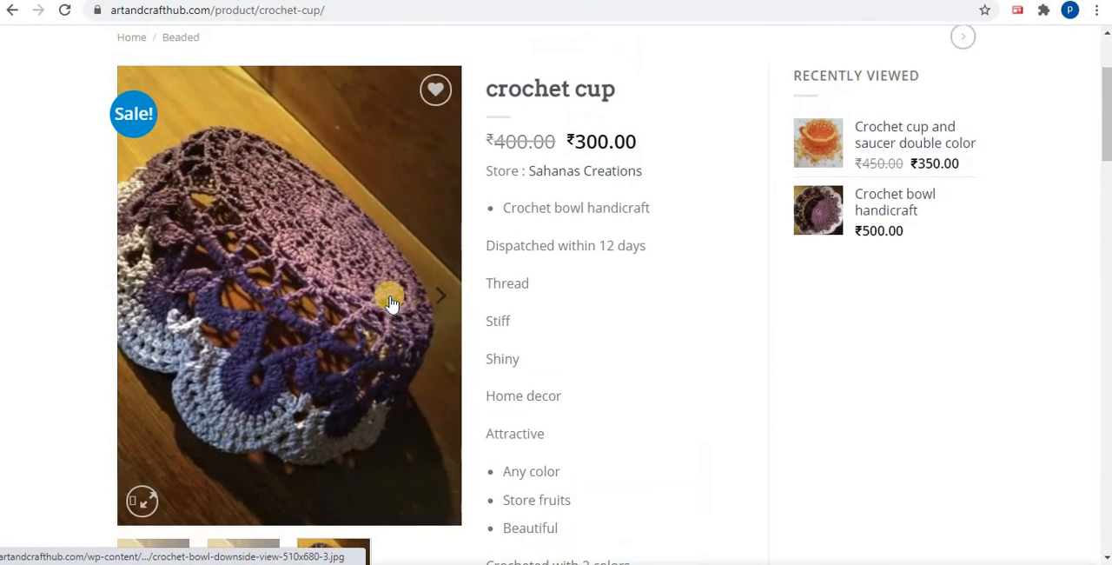
{"action": "scroll", "coordinate": [390, 304], "scroll_direction": "down", "scroll_amount": 1}
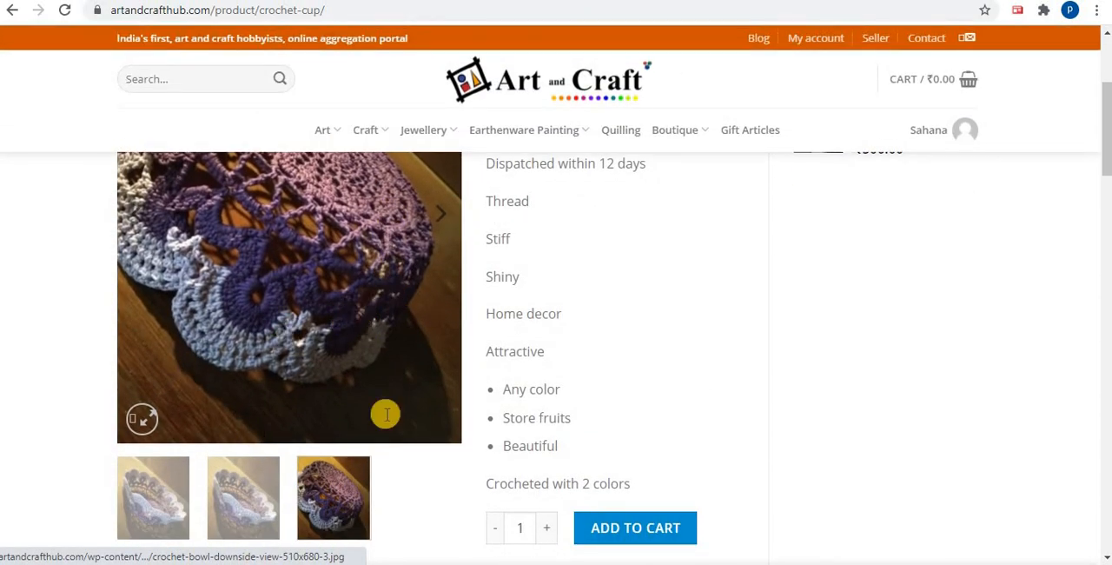